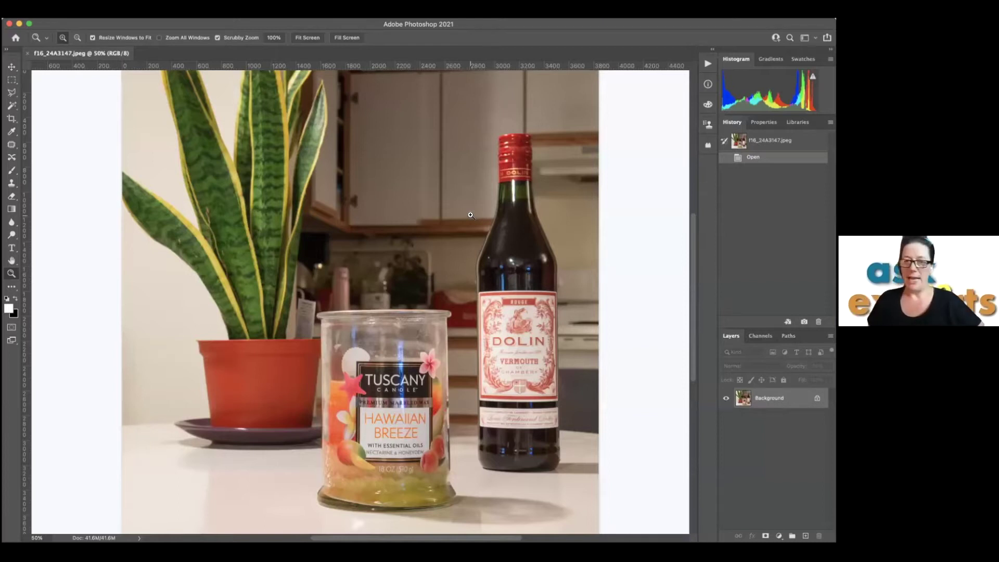
# Inspect the sharpness of the candle jar's rim and Hawaiian Breeze label in the f16 photo at about 166% zoom.
pyautogui.moveTo(379, 292); pyautogui.dragTo(469, 276)
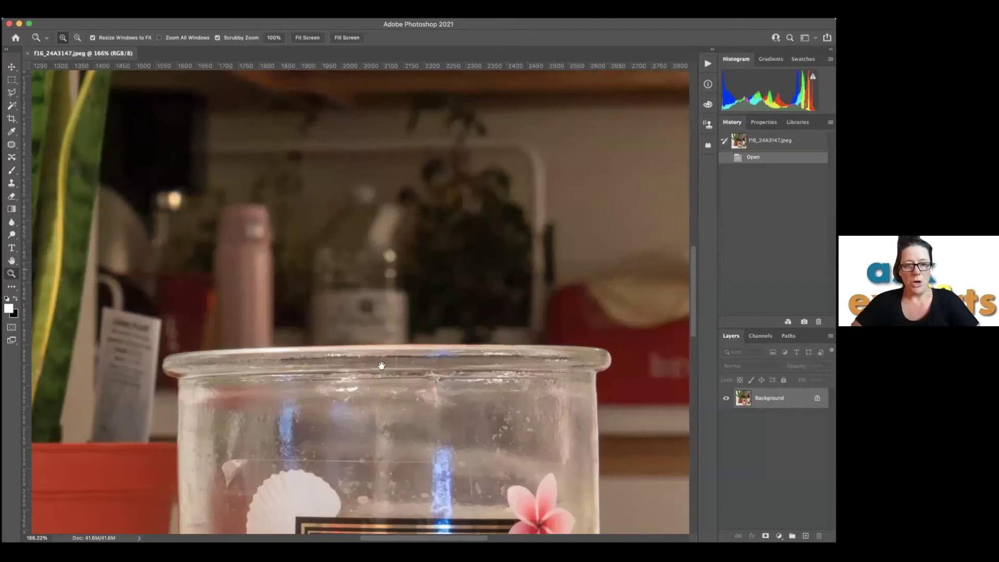
pyautogui.scroll(-10, 353, 111)
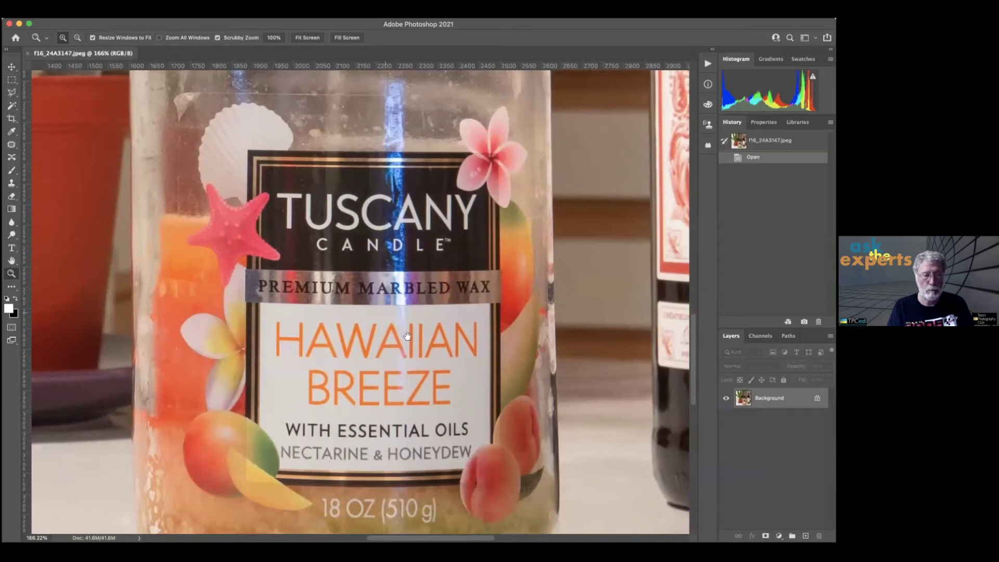
pyautogui.scroll(-3, 411, 281)
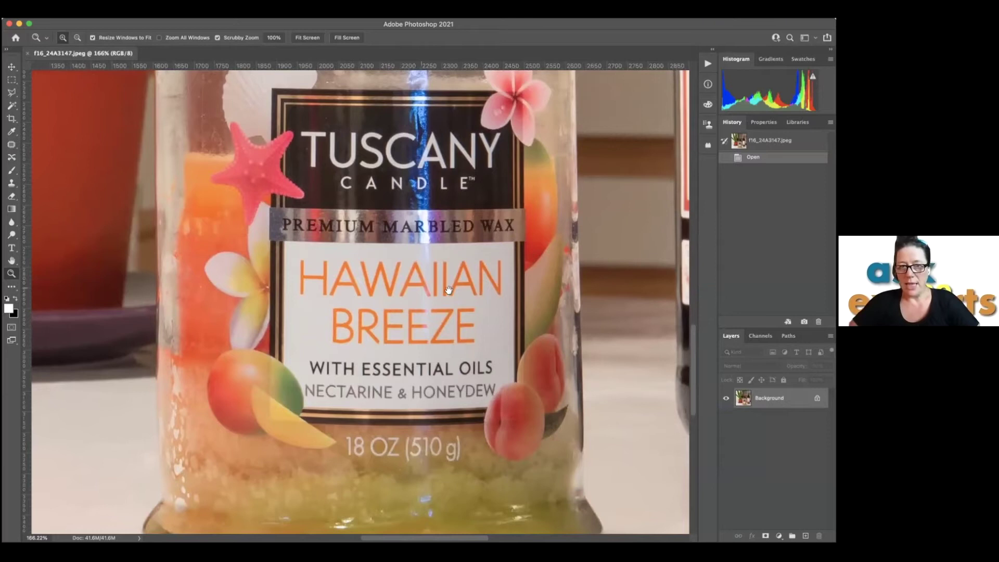
# Inspect the Dolin vermouth bottle's label in the f16 photo at up to 600% zoom.
pyautogui.moveTo(559, 228); pyautogui.dragTo(463, 266)
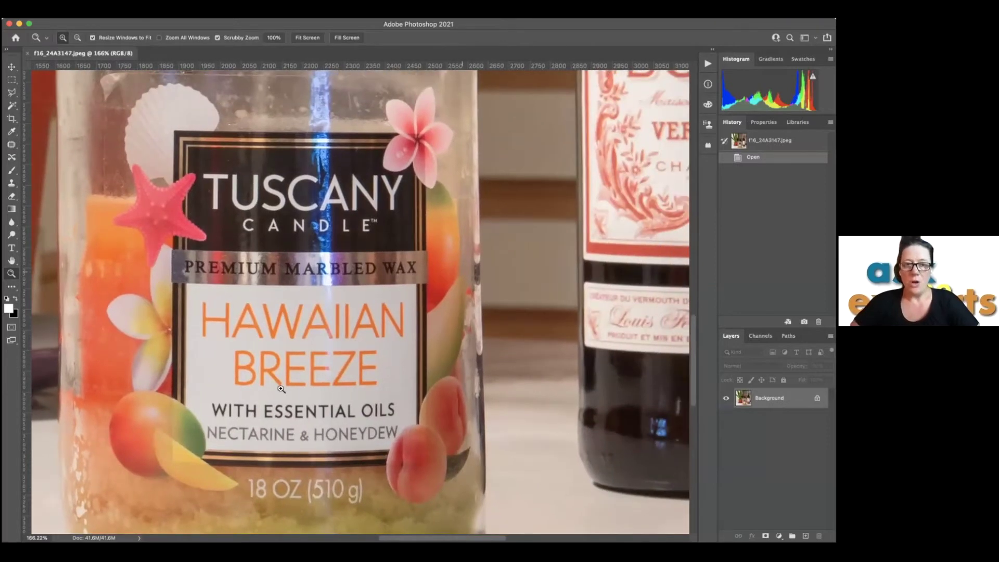
pyautogui.moveTo(462, 198); pyautogui.dragTo(485, 259)
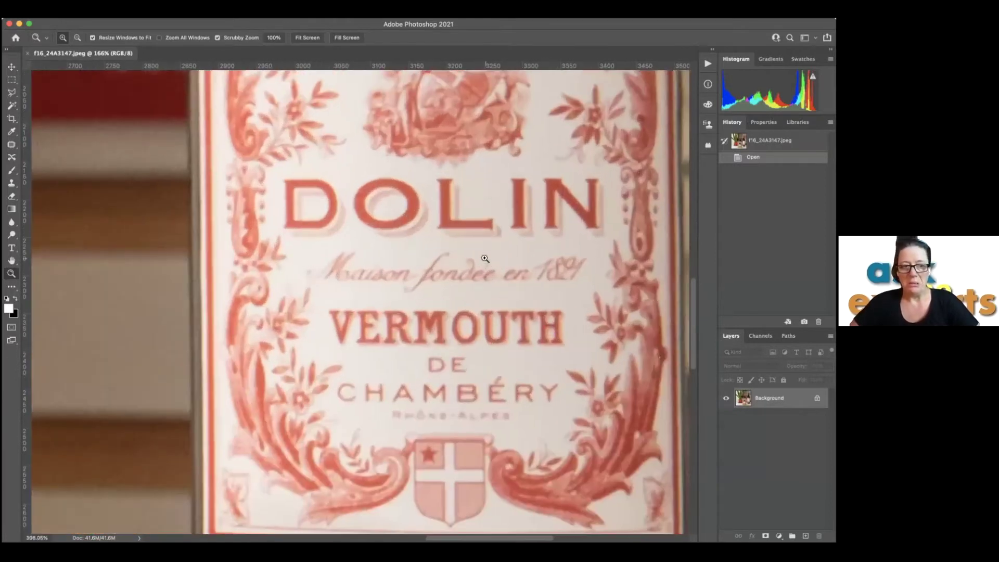
pyautogui.click(475, 256)
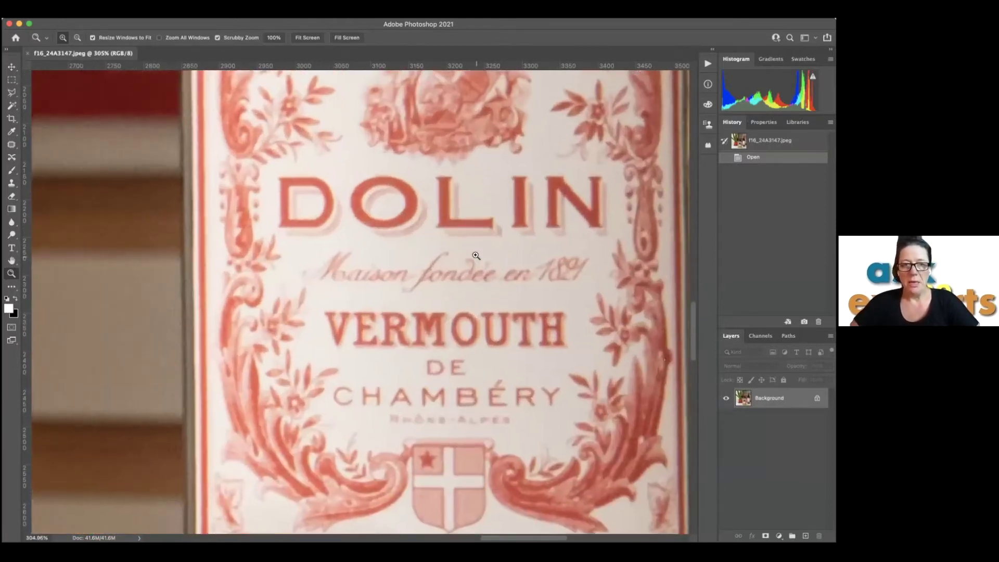
pyautogui.click(476, 256)
pyautogui.click(476, 255)
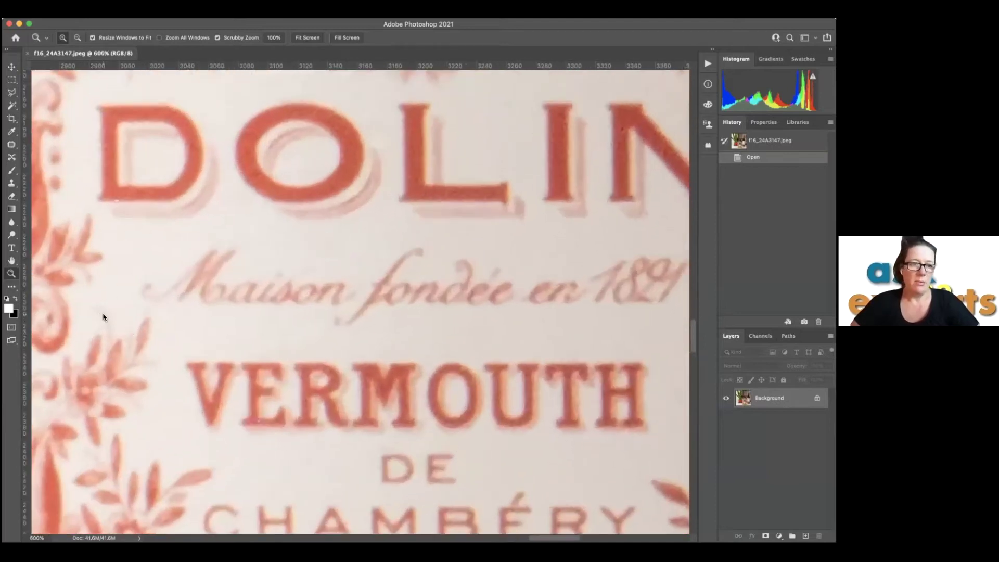
# Examine the plant tag behind the candle jar in the f16 photo at about 282% zoom.
pyautogui.click(12, 259)
pyautogui.press('z')
pyautogui.moveTo(322, 305); pyautogui.dragTo(411, 181)
pyautogui.press('h')
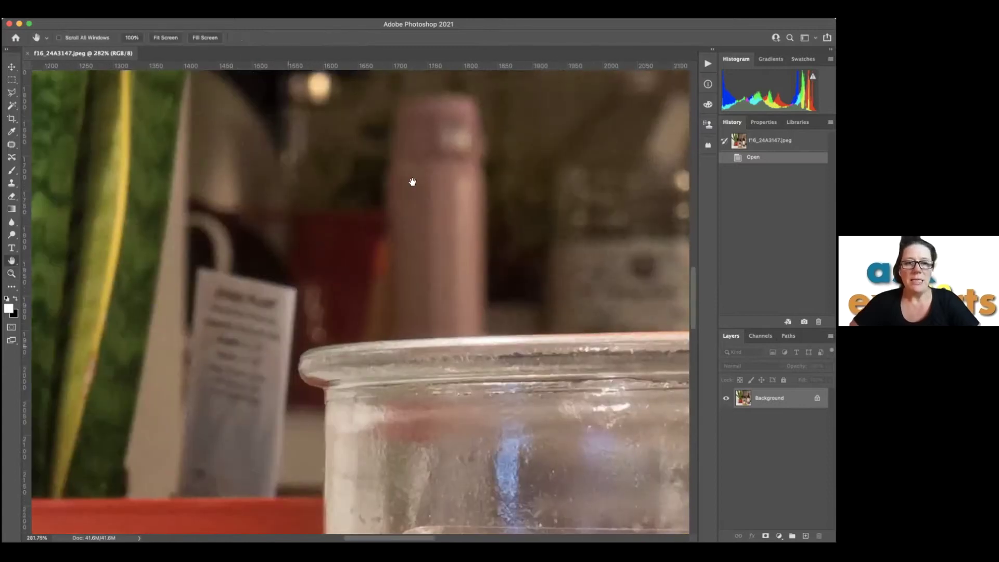
pyautogui.scroll(-3, 334, 295)
pyautogui.hscroll(-3, 334, 294)
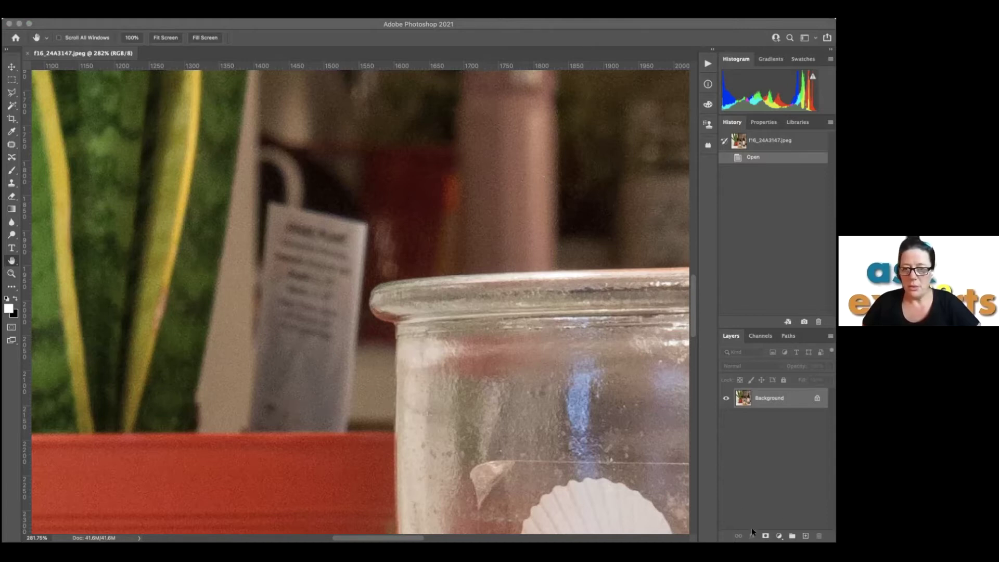
pyautogui.click(401, 225)
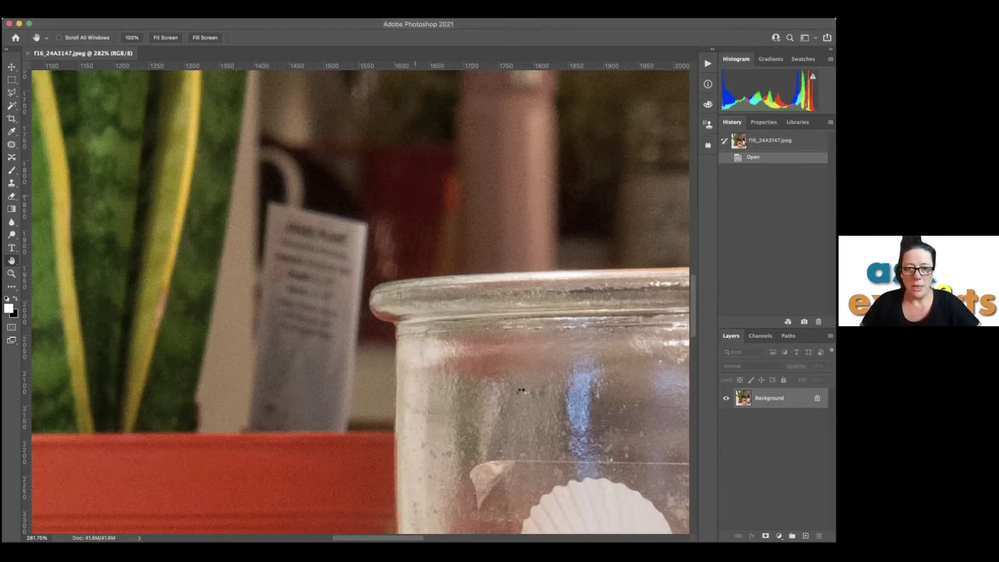
# Switch to Camera Raw and examine the vermouth label in _24A3145.CR2 at 100% zoom.
pyautogui.press('super+Tab')
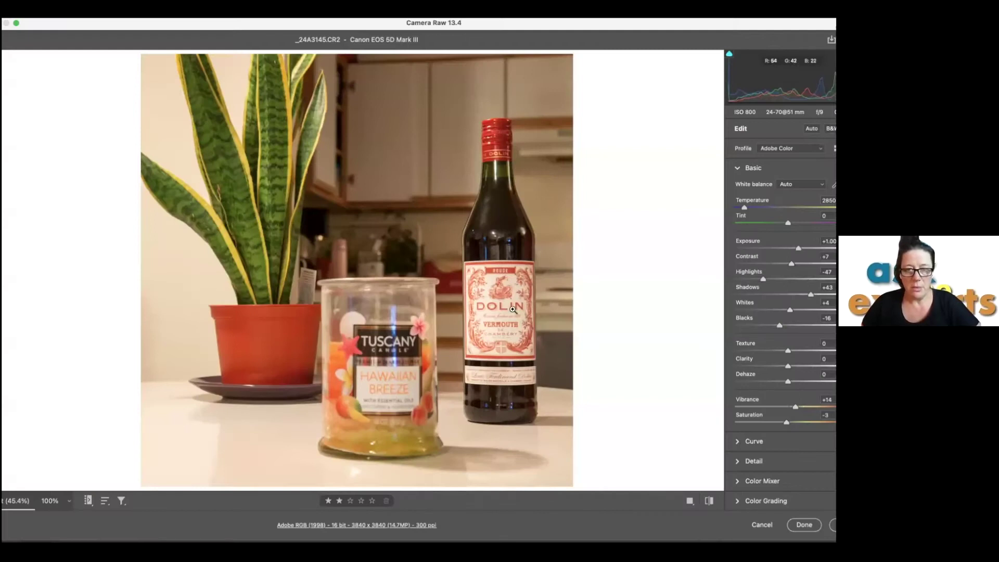
pyautogui.click(353, 385)
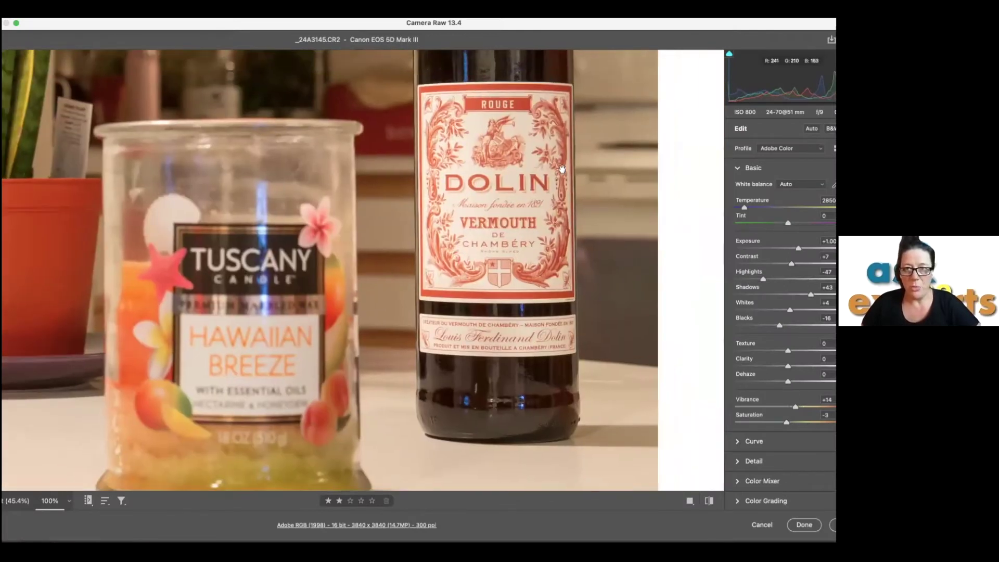
pyautogui.click(560, 184)
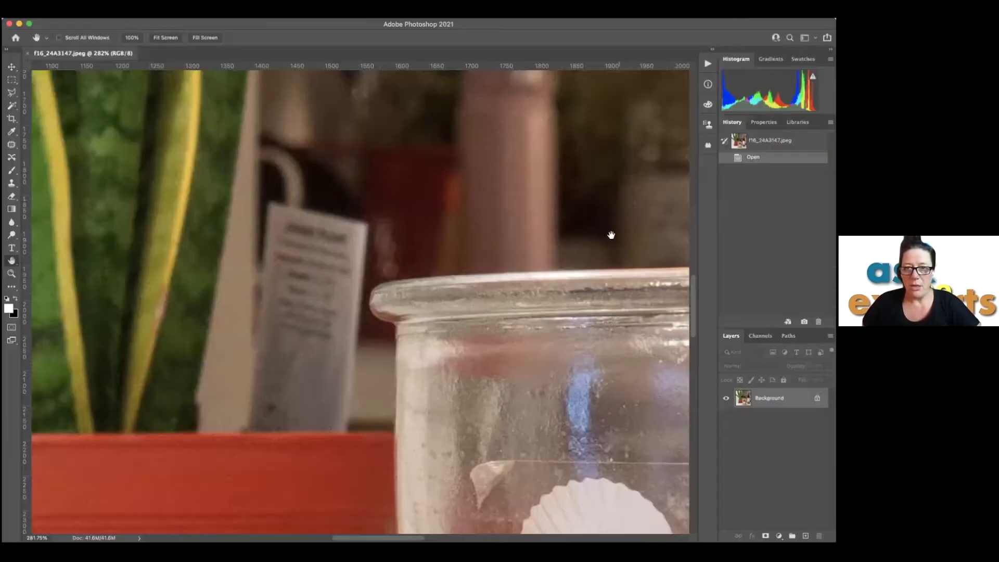
# Examine the plant tag and snake plant leaves in _24A3146.CR2 in Camera Raw at up to 1600% zoom.
pyautogui.click(483, 330)
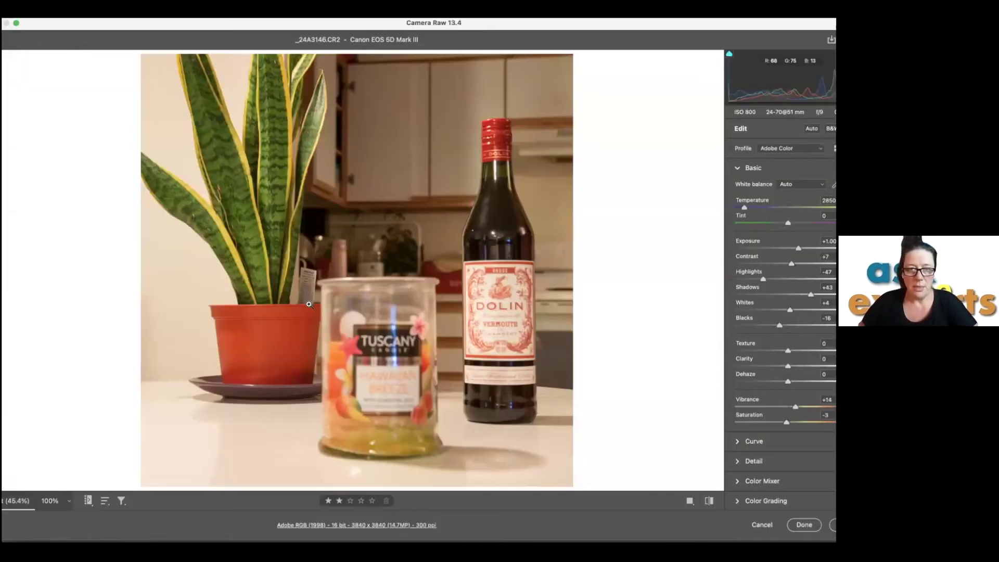
pyautogui.click(309, 304)
pyautogui.click(339, 263)
pyautogui.click(342, 258)
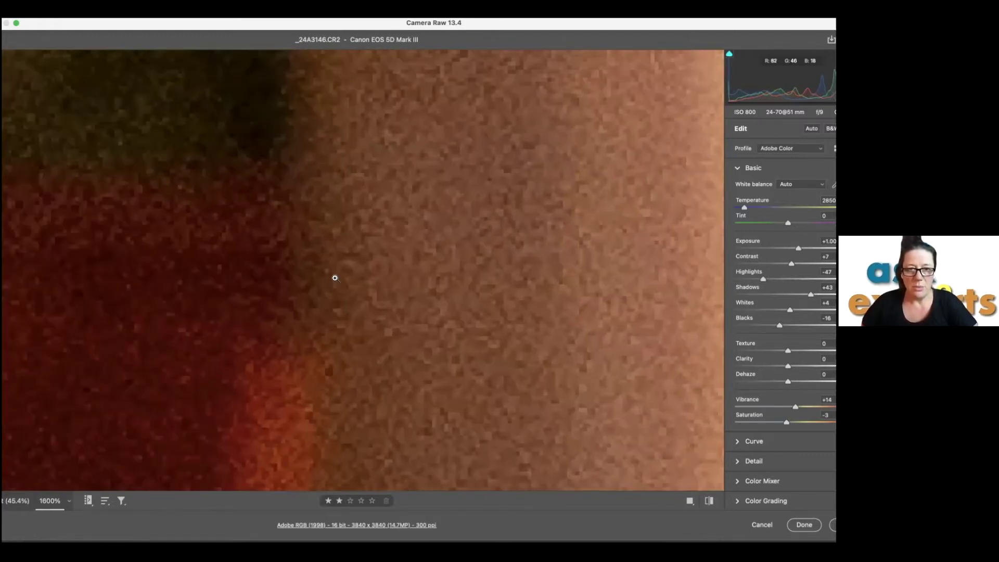
pyautogui.click(335, 278)
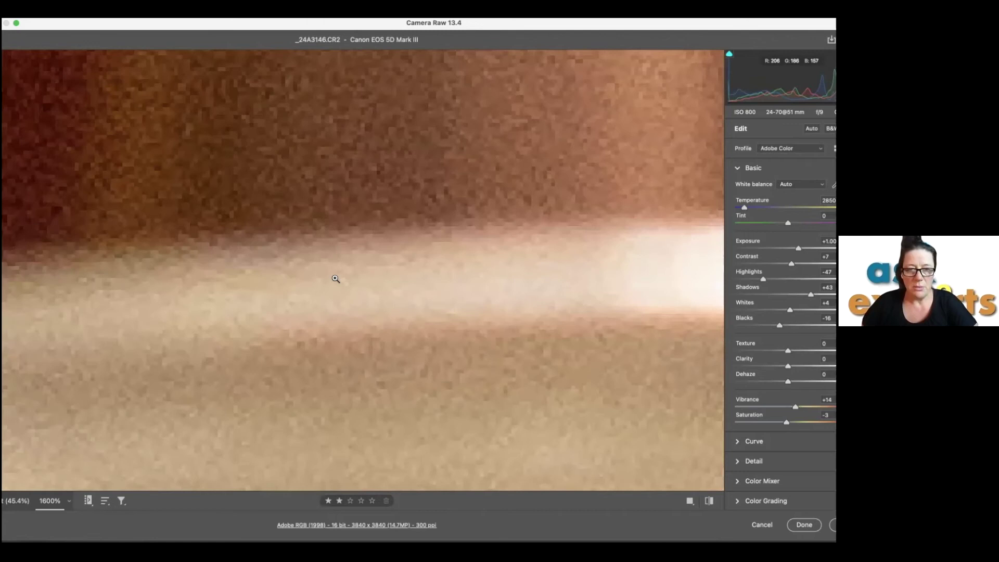
pyautogui.click(313, 288)
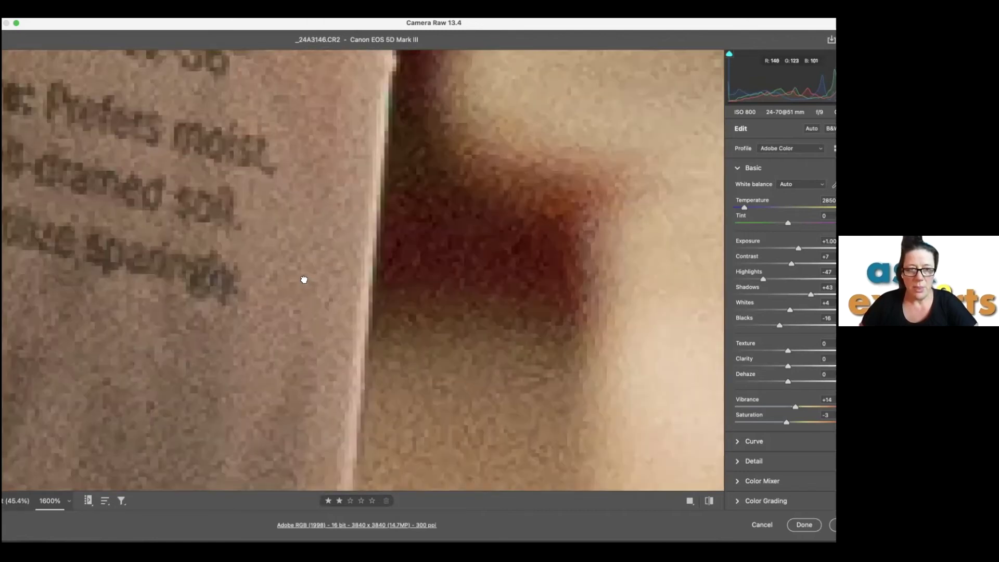
pyautogui.click(304, 279)
pyautogui.click(256, 281)
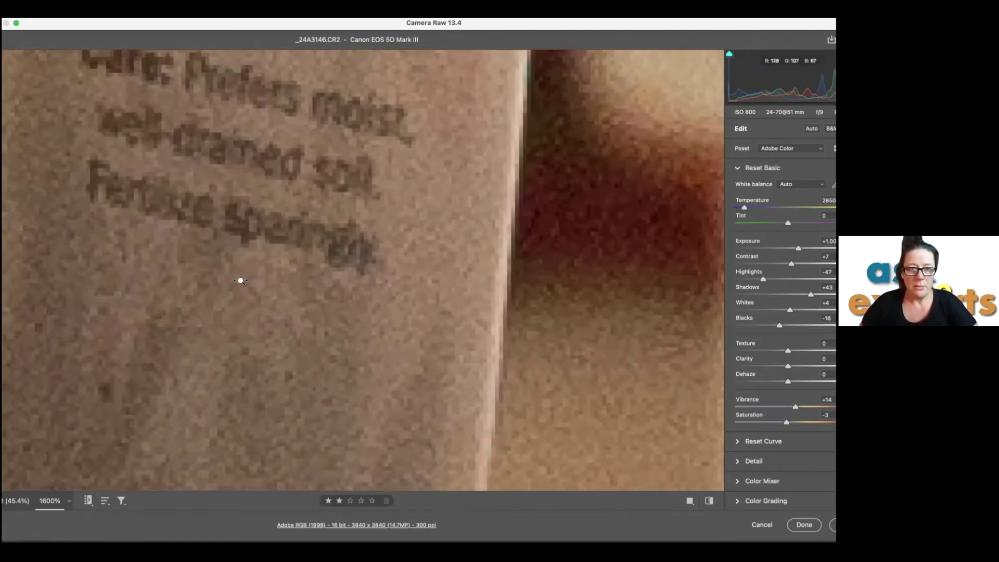
pyautogui.click(240, 281)
pyautogui.moveTo(256, 279); pyautogui.dragTo(397, 279)
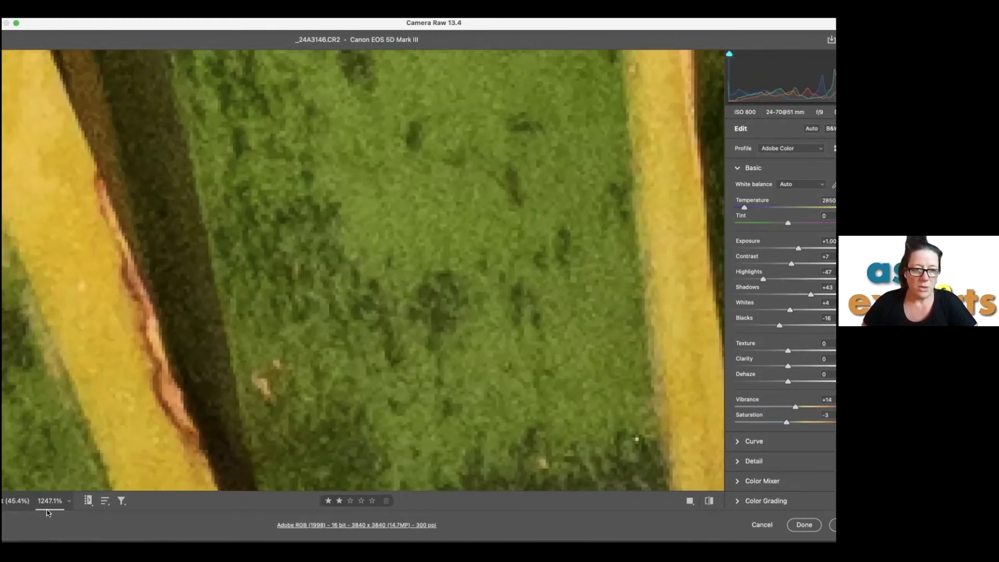
# Reset the zoom to 100%, examine the Snake Plant tag at about 335%, and close Camera Raw without applying changes.
pyautogui.click(67, 503)
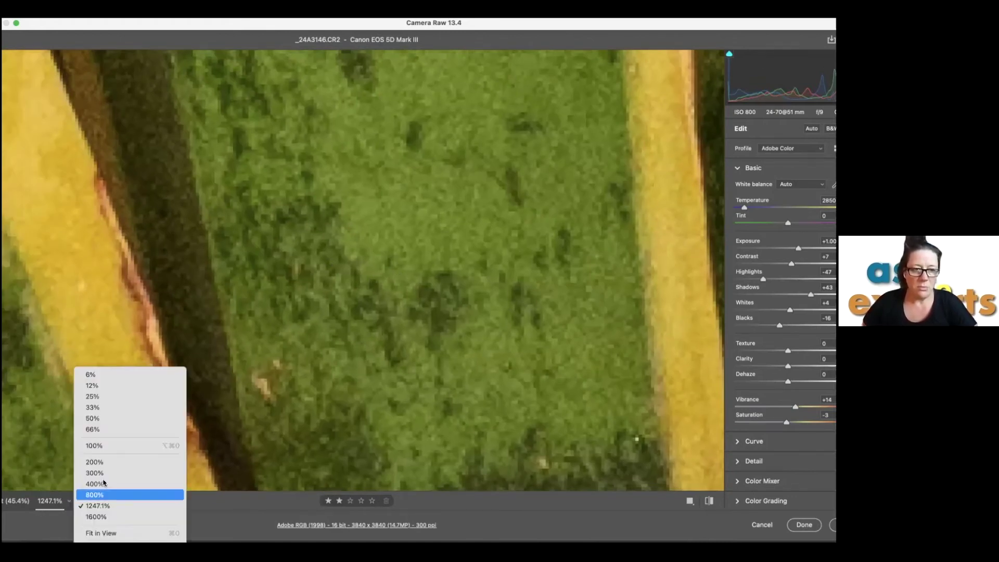
pyautogui.click(107, 451)
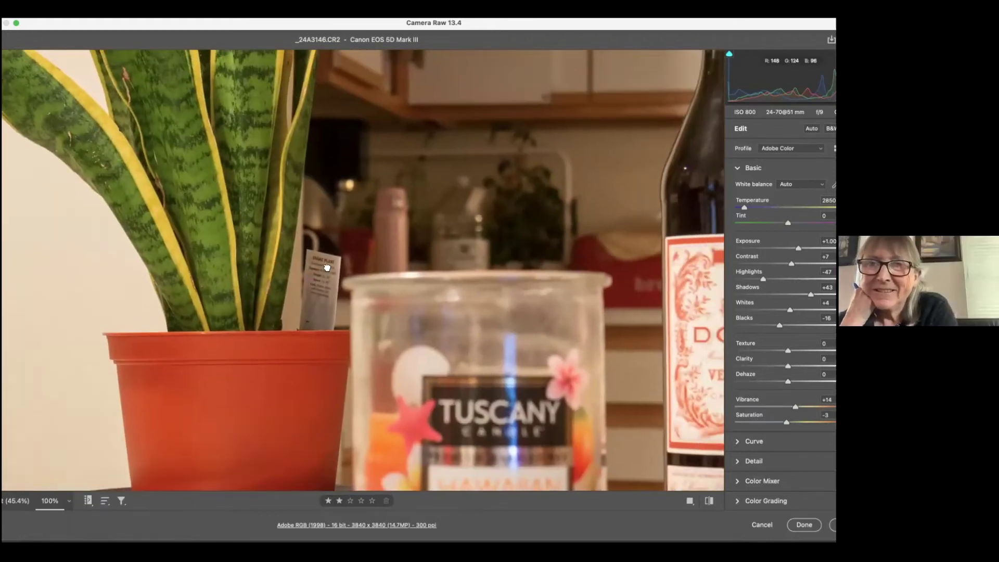
pyautogui.moveTo(327, 268); pyautogui.dragTo(331, 265)
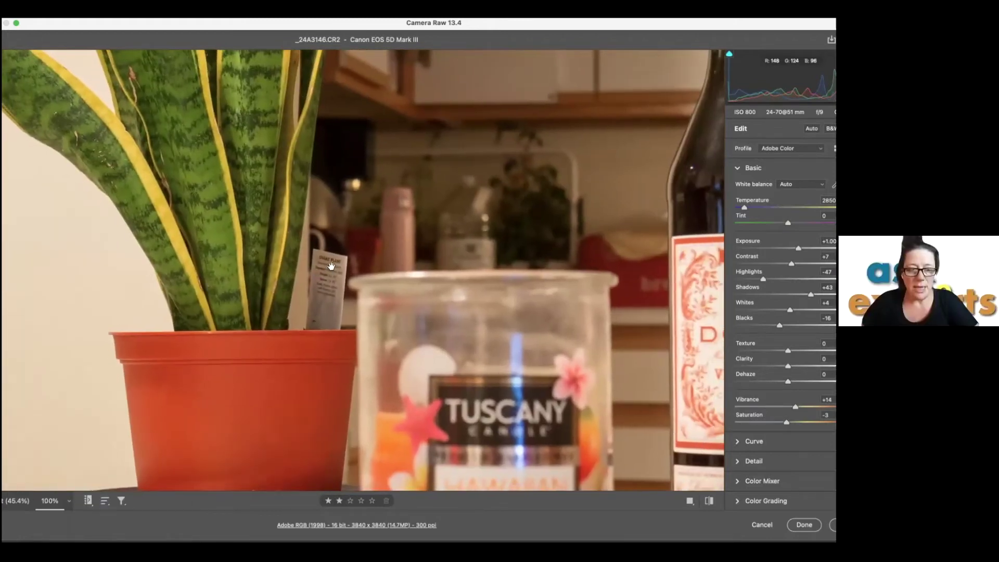
pyautogui.scroll(10, 331, 266)
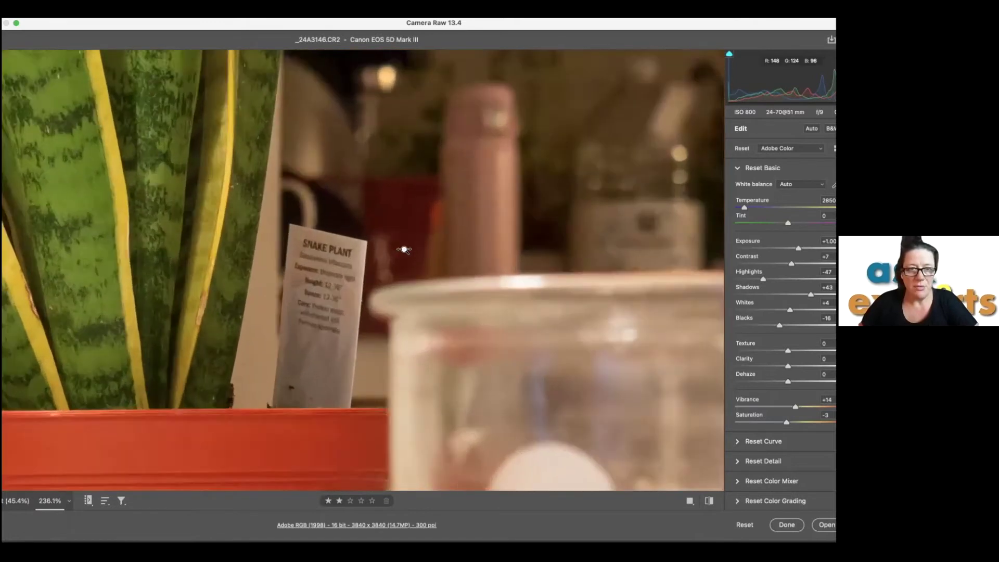
pyautogui.scroll(1, 353, 260)
pyautogui.scroll(-3, 356, 253)
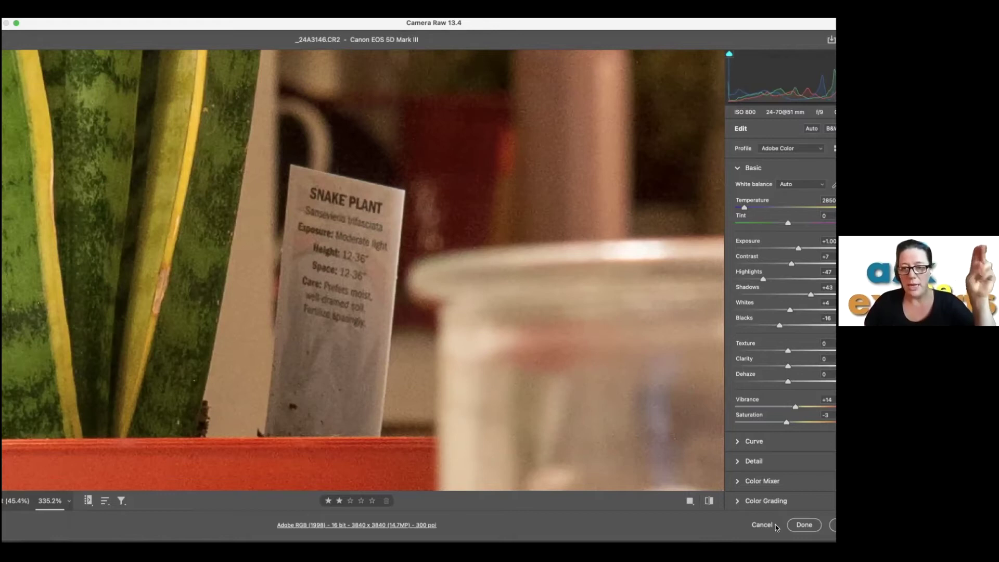
pyautogui.click(756, 523)
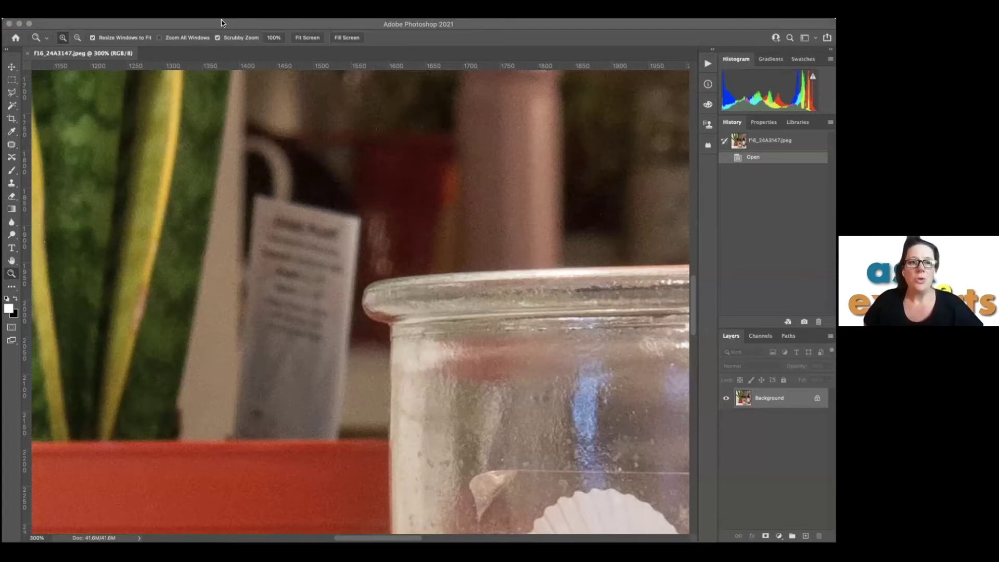
# Show only the _24A3144.CR2 layer in the stacked document and examine the candle label at about 90% zoom.
pyautogui.click(425, 184)
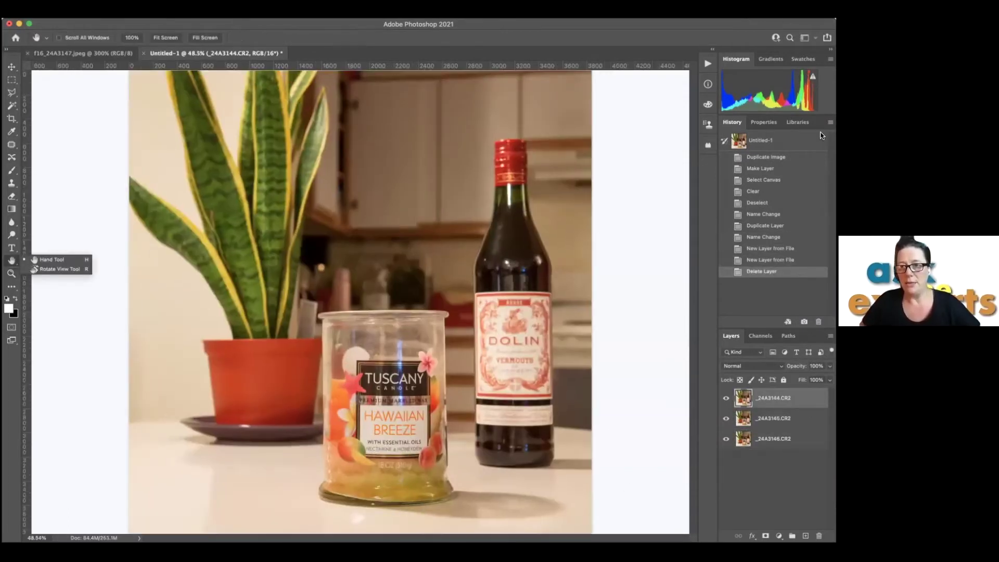
pyautogui.click(727, 398)
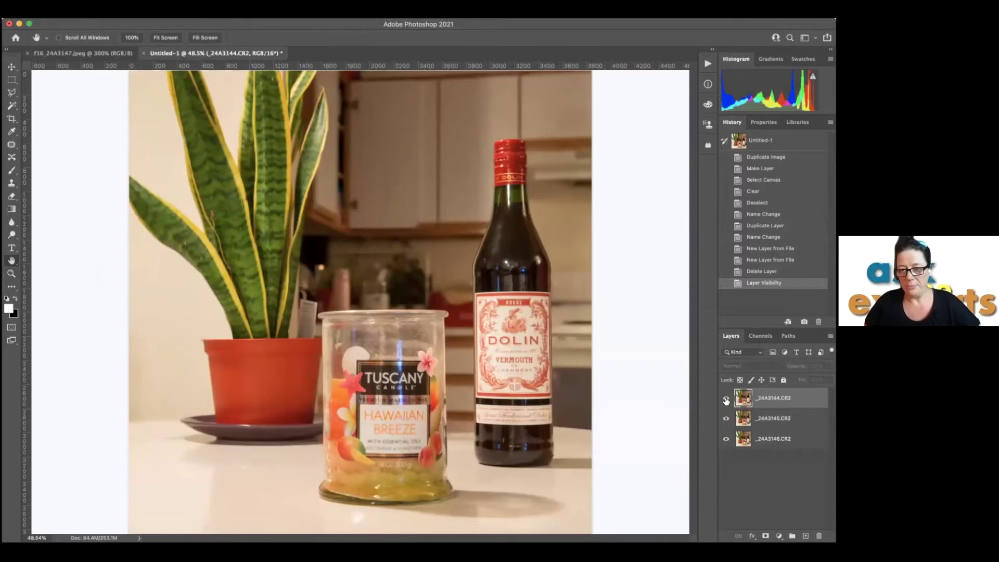
pyautogui.click(727, 399)
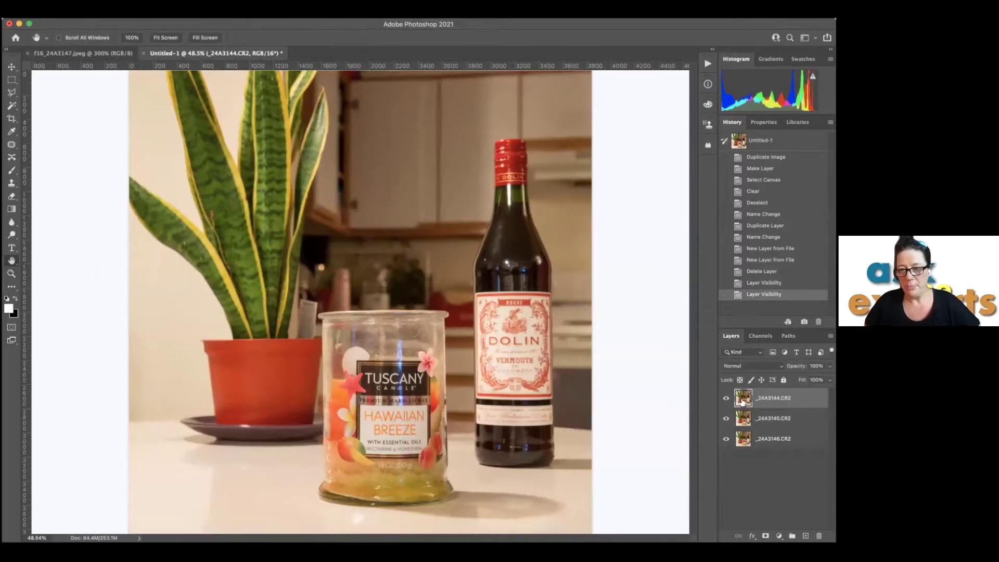
pyautogui.click(726, 439)
pyautogui.click(727, 418)
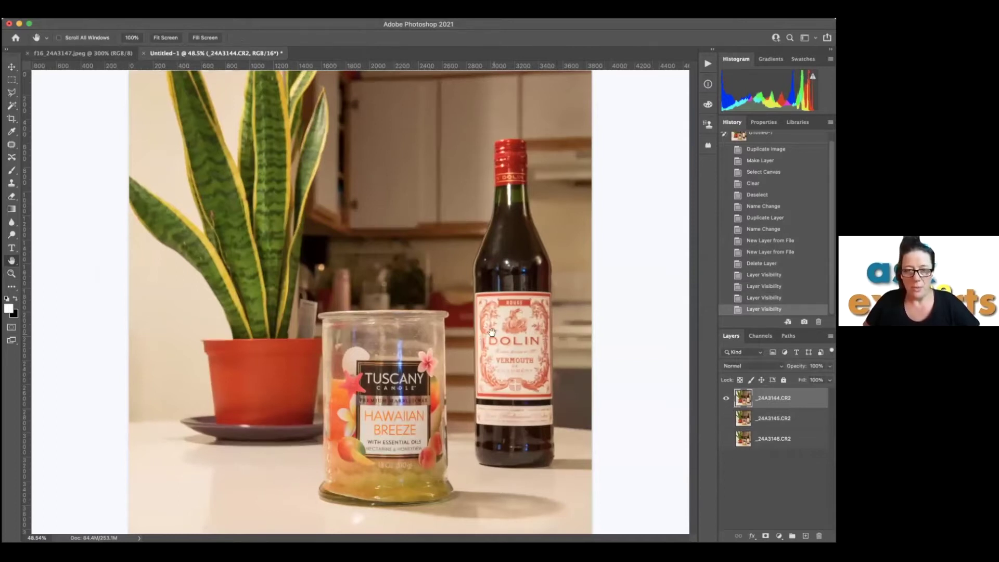
pyautogui.scroll(2, 492, 332)
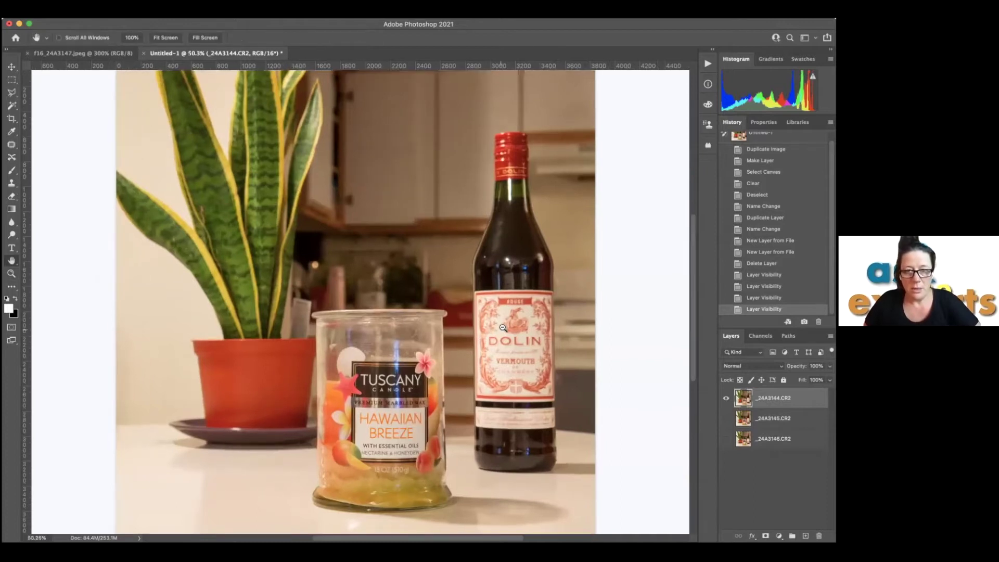
pyautogui.scroll(4, 509, 326)
pyautogui.moveTo(347, 377); pyautogui.dragTo(382, 216)
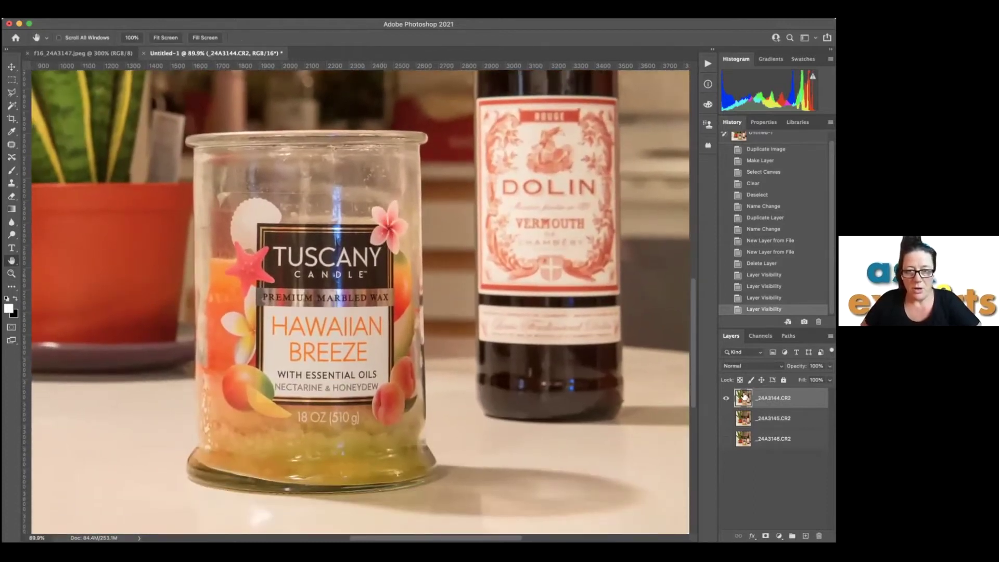
# Isolate the _24A3145.CR2 layer and then _24A3146.CR2, inspect the plant tag, and fit the whole image in view.
pyautogui.click(727, 417)
pyautogui.click(726, 398)
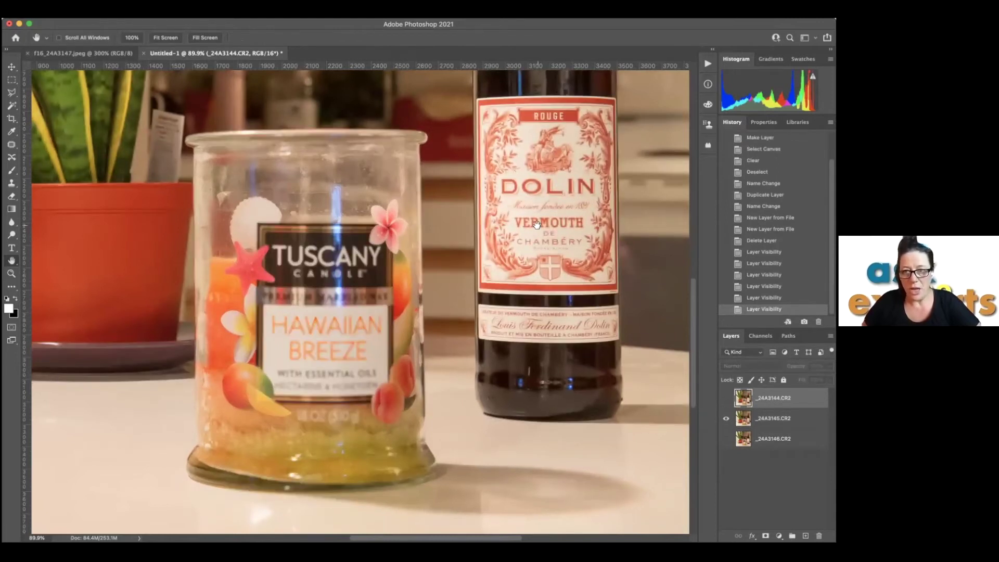
pyautogui.click(726, 439)
pyautogui.click(726, 418)
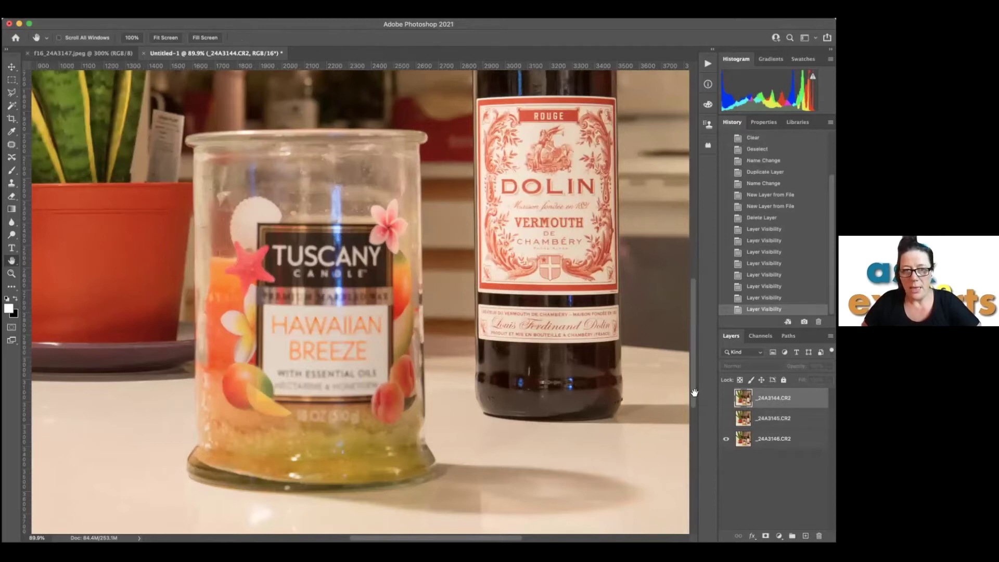
pyautogui.moveTo(171, 145); pyautogui.dragTo(293, 236)
pyautogui.scroll(5, 293, 236)
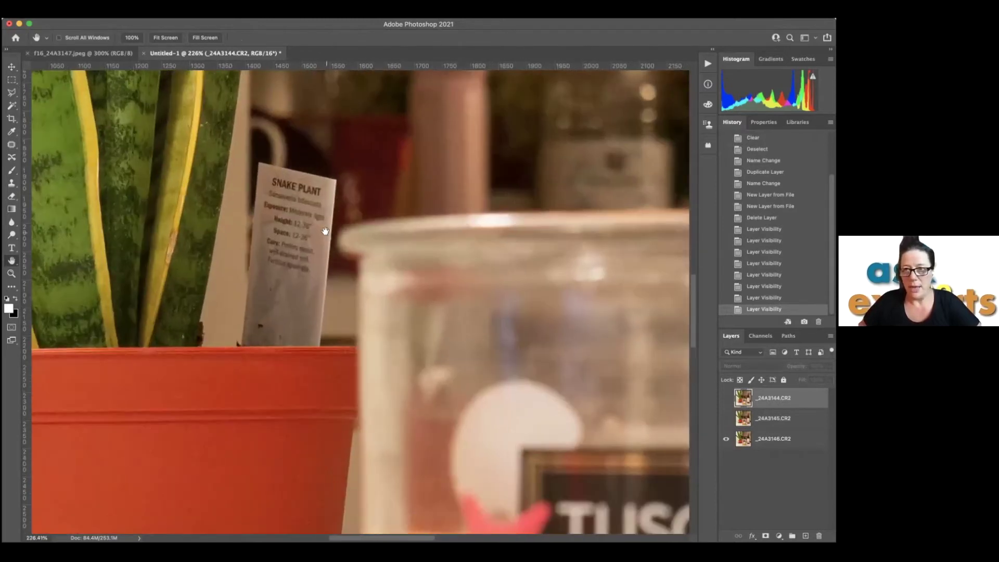
pyautogui.doubleClick(11, 261)
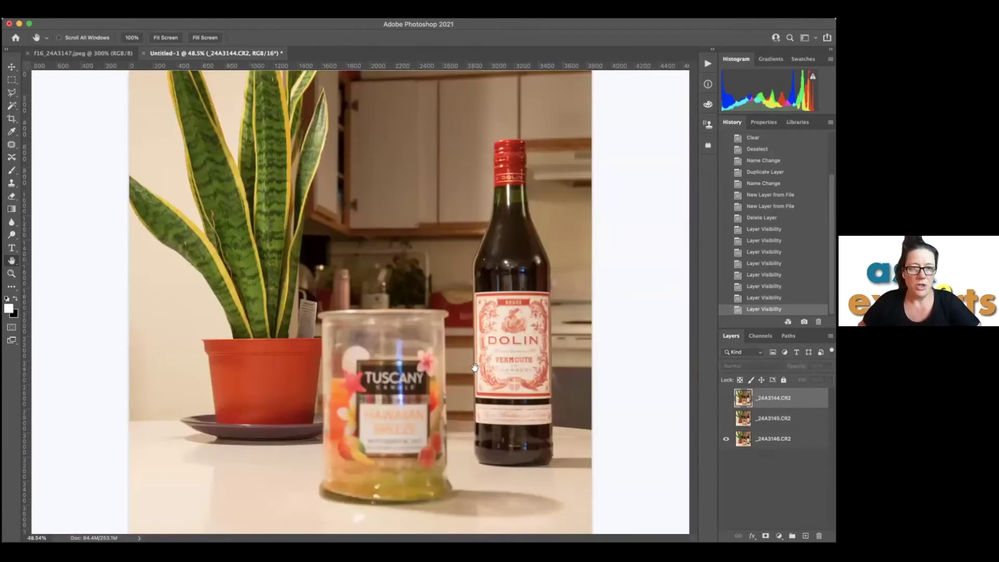
# Make the _24A3144.CR2, _24A3145.CR2 and _24A3146.CR2 layers all visible and select the three layers together.
pyautogui.click(726, 399)
pyautogui.click(727, 419)
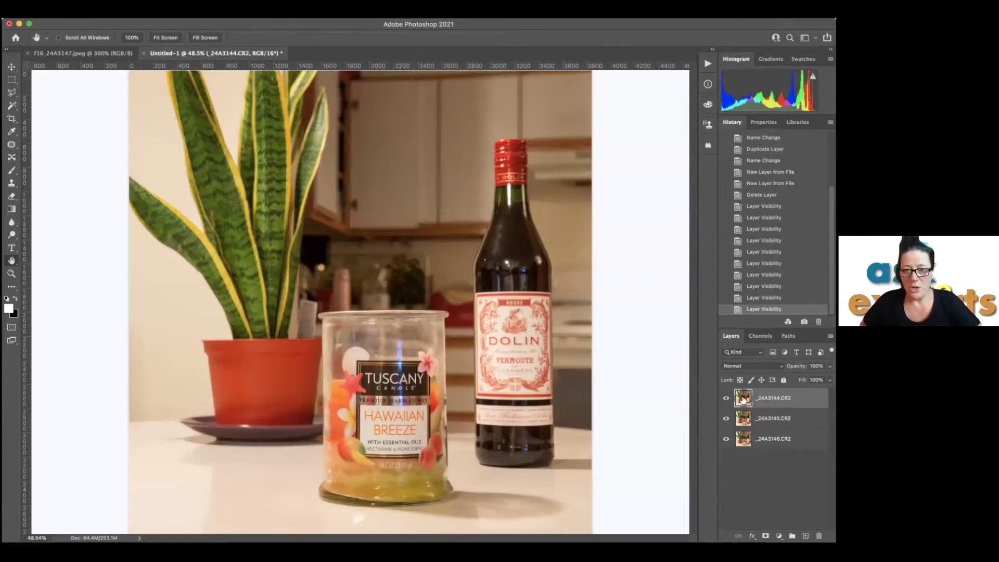
pyautogui.click(726, 398)
pyautogui.click(726, 399)
pyautogui.keyDown('shift'); pyautogui.click(749, 443); pyautogui.keyUp('shift')
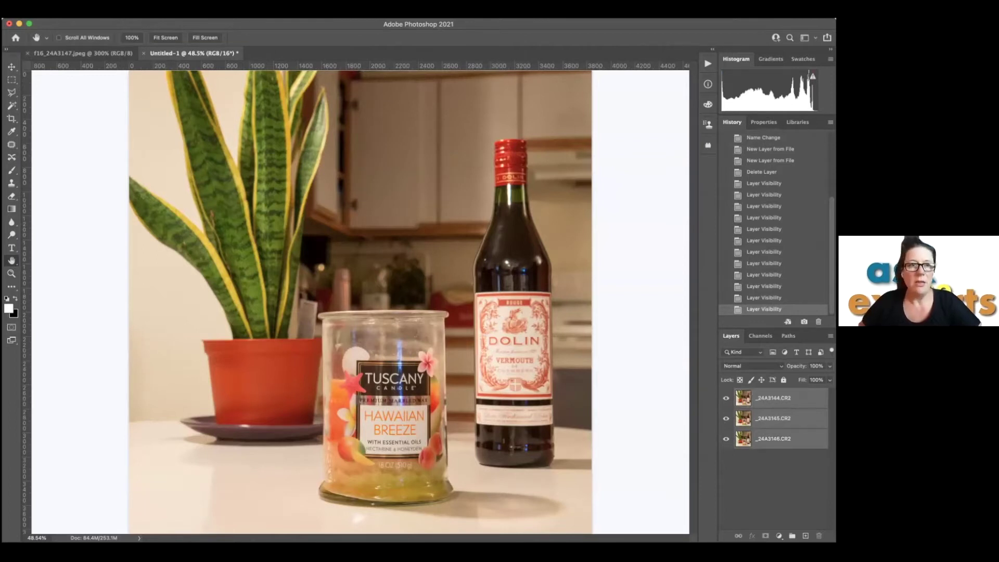
# Auto-align the three selected layers using the Auto projection, without vignette removal or geometric distortion correction.
pyautogui.click(89, 17)
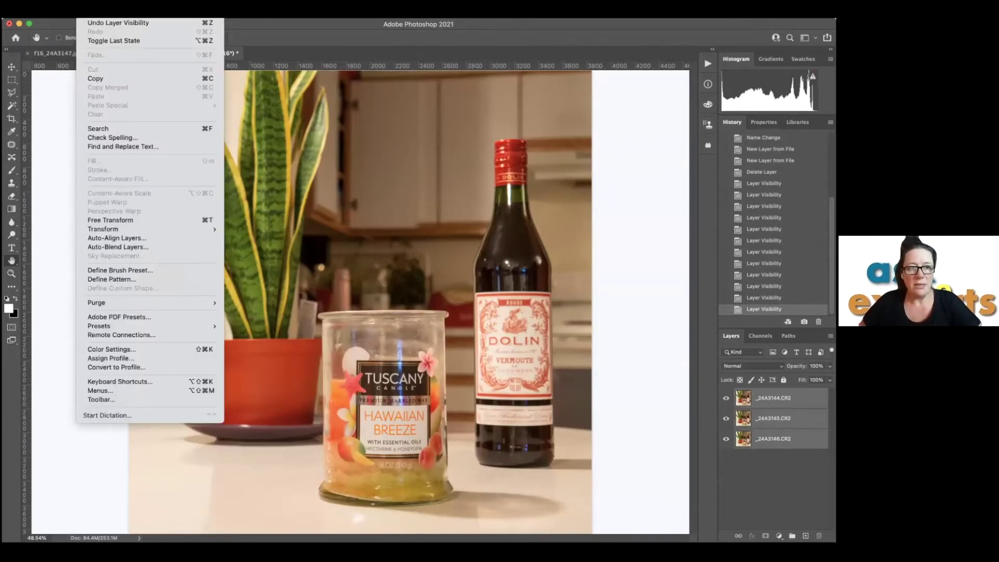
pyautogui.click(129, 238)
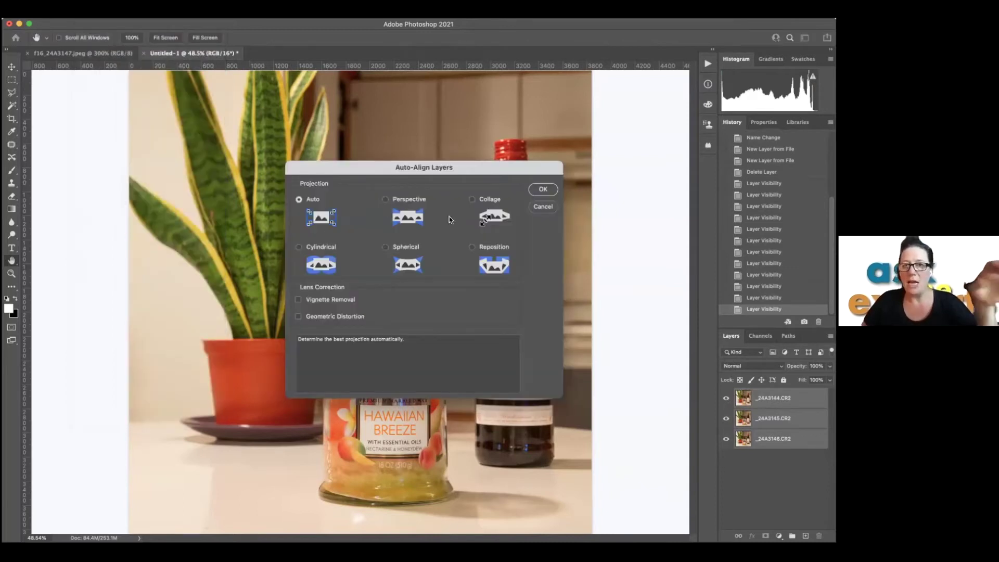
pyautogui.click(543, 189)
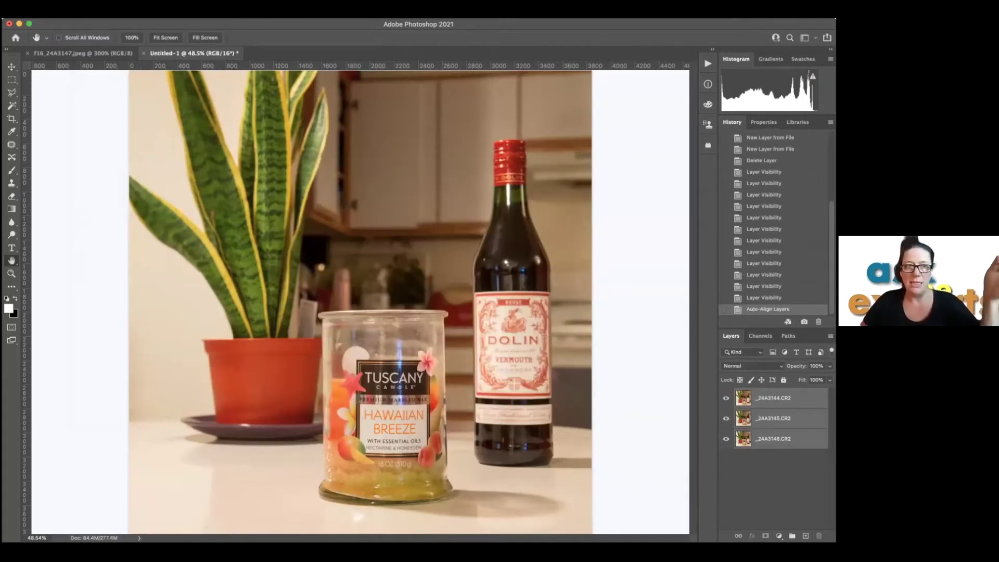
# Auto-blend the three aligned layers with the Stack Images method and Seamless Tones and Colors enabled.
pyautogui.click(89, 7)
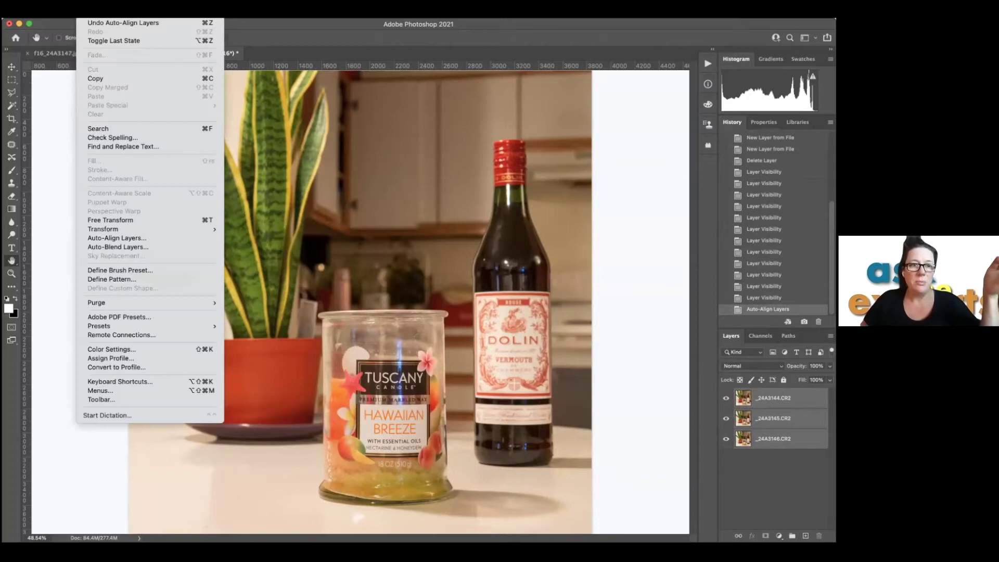
pyautogui.click(147, 247)
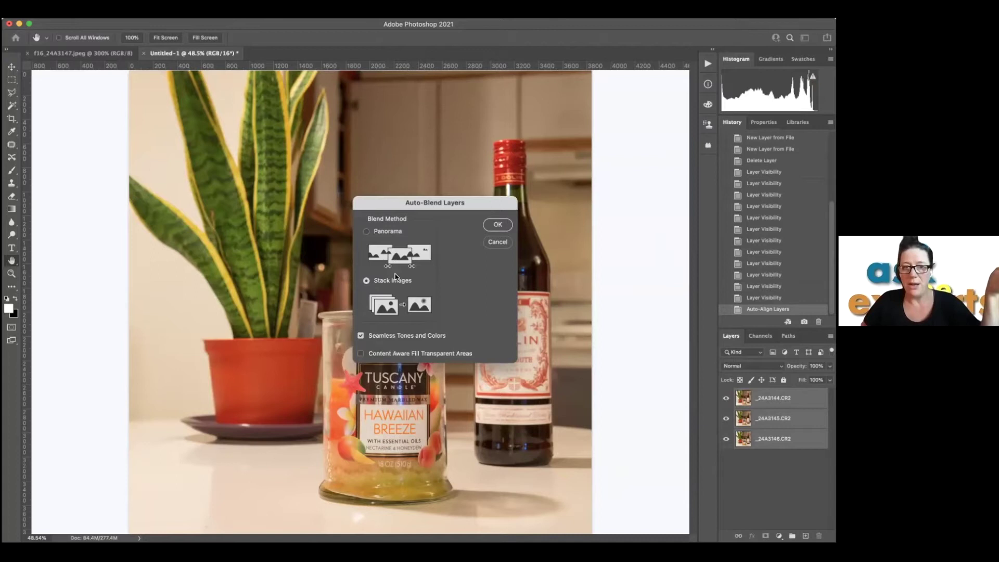
pyautogui.click(498, 225)
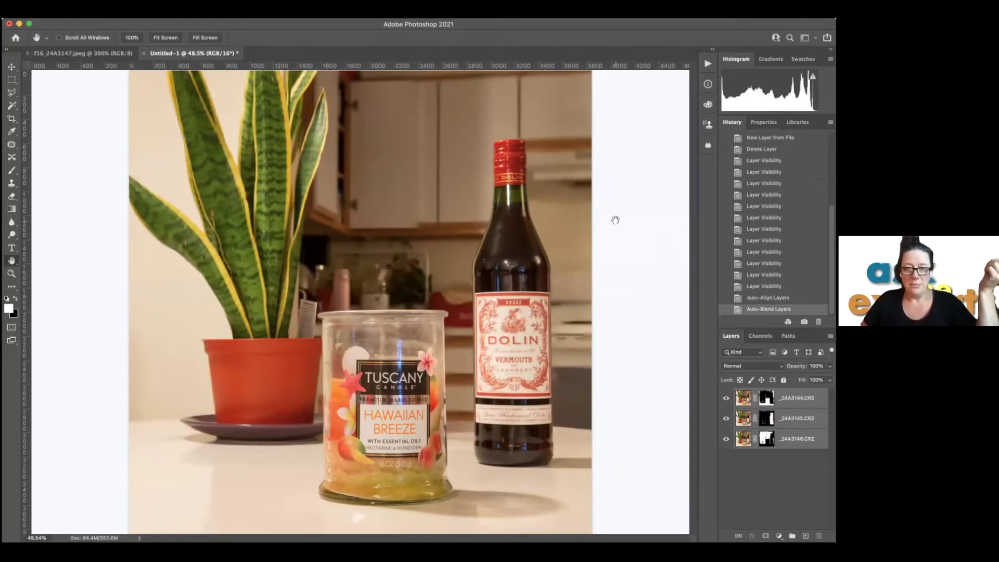
# Examine the blended image's sharpness on the candle label at about 148% zoom and the snake plant tag at about 359%.
pyautogui.scroll(3, 442, 275)
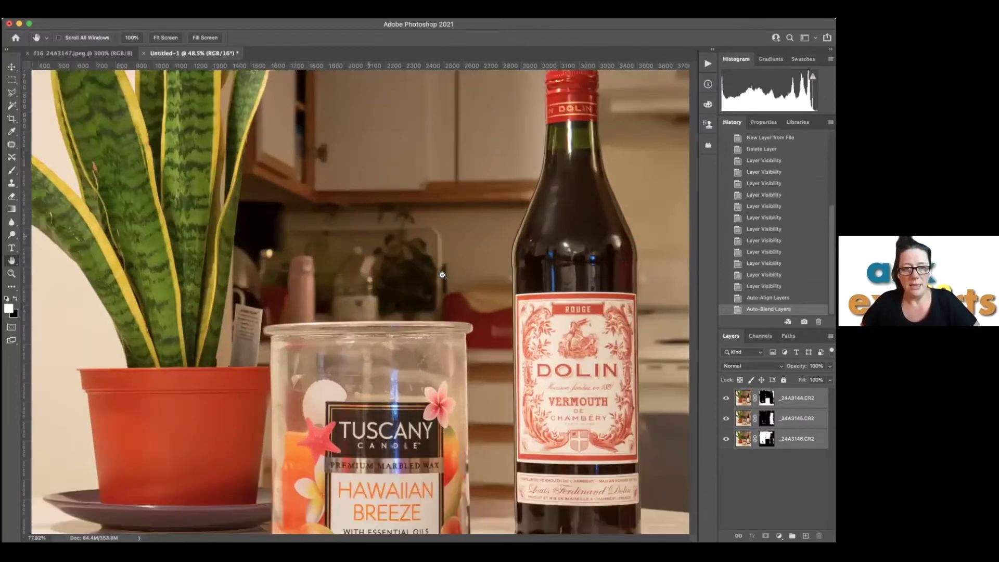
pyautogui.scroll(3, 442, 275)
pyautogui.scroll(-5, 364, 330)
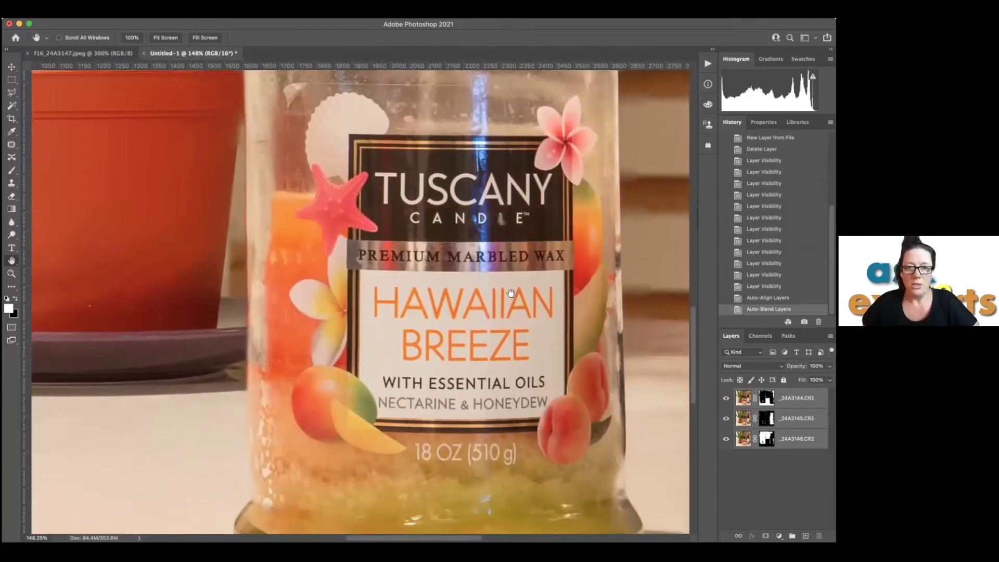
pyautogui.scroll(5, 511, 293)
pyautogui.hscroll(-4, 511, 293)
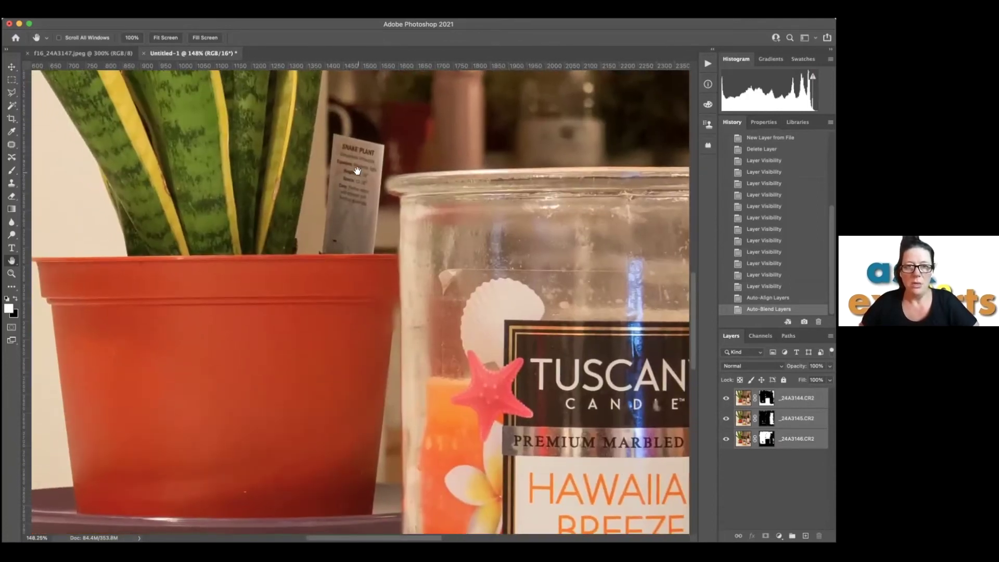
pyautogui.scroll(5, 334, 160)
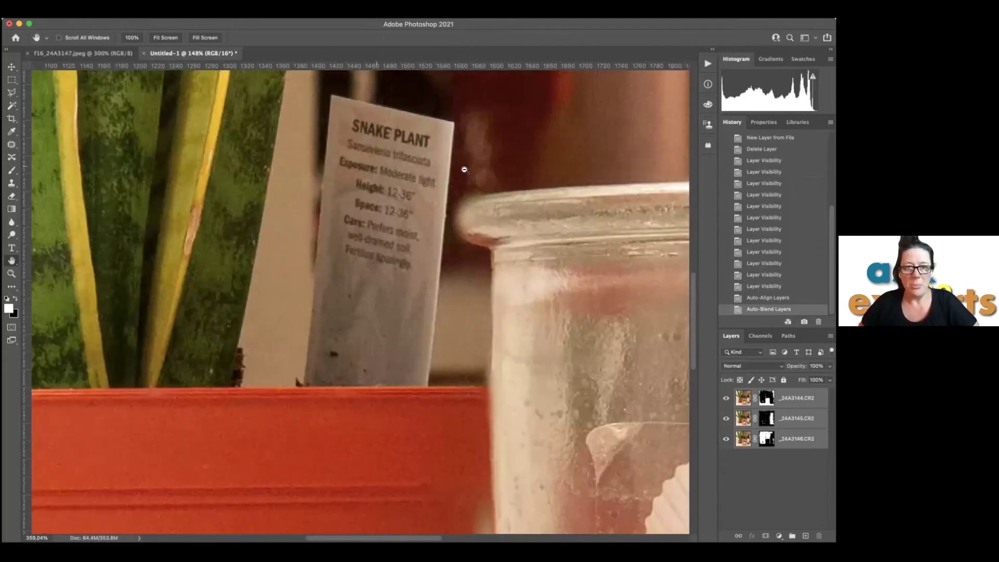
pyautogui.scroll(-5, 383, 173)
pyautogui.hscroll(3, 409, 199)
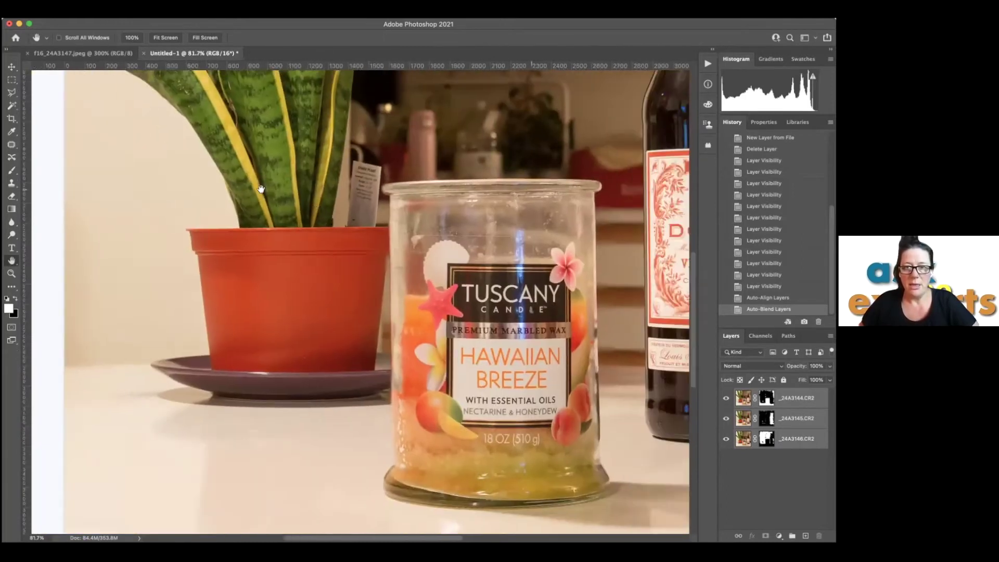
# Inspect the snake plant leaves and the area around the tag at about 132% zoom, and return to the whole blended image.
pyautogui.scroll(4, 409, 200)
pyautogui.scroll(2, 409, 200)
pyautogui.scroll(-4, 409, 199)
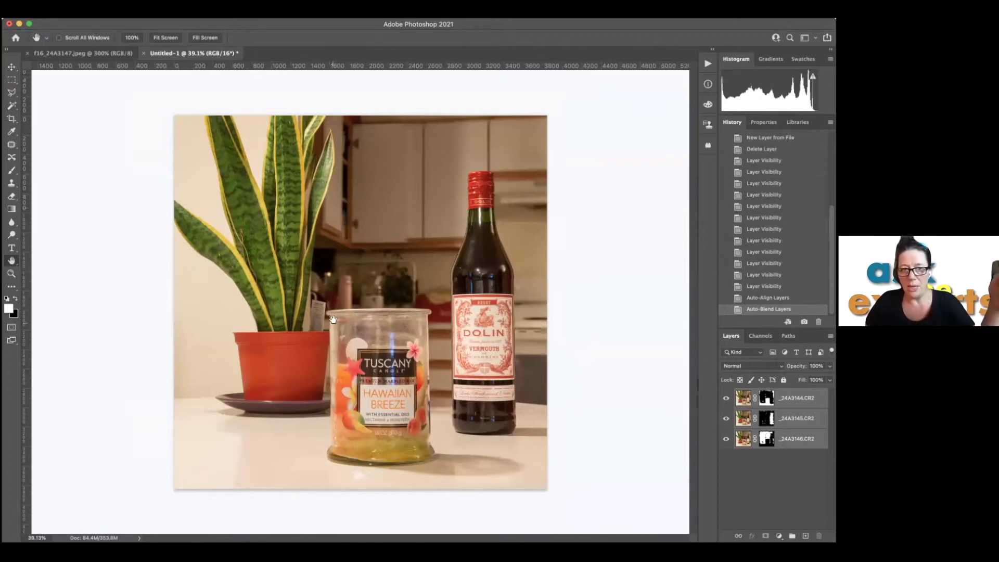
pyautogui.scroll(2, 344, 292)
pyautogui.scroll(2, 344, 292)
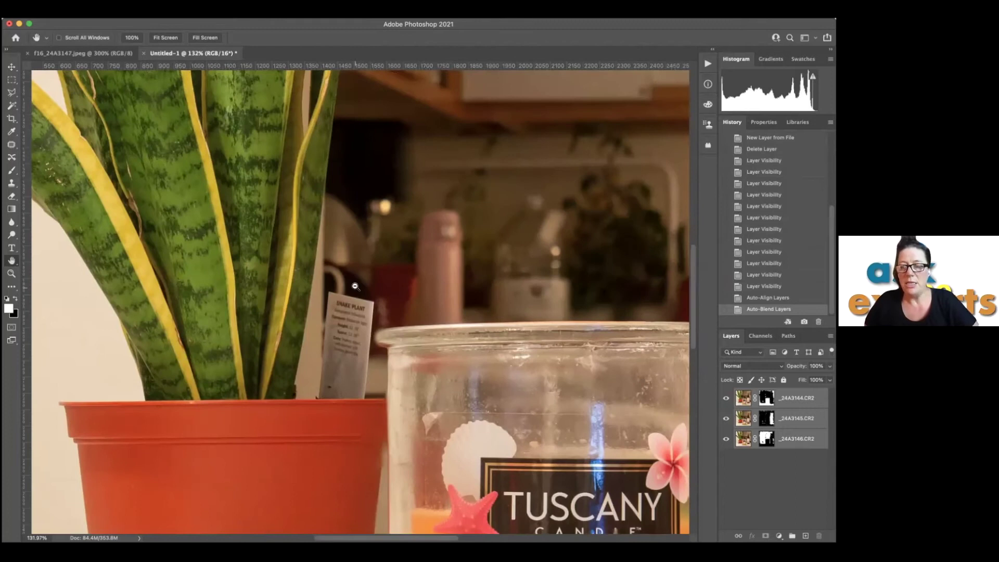
pyautogui.scroll(-4, 318, 283)
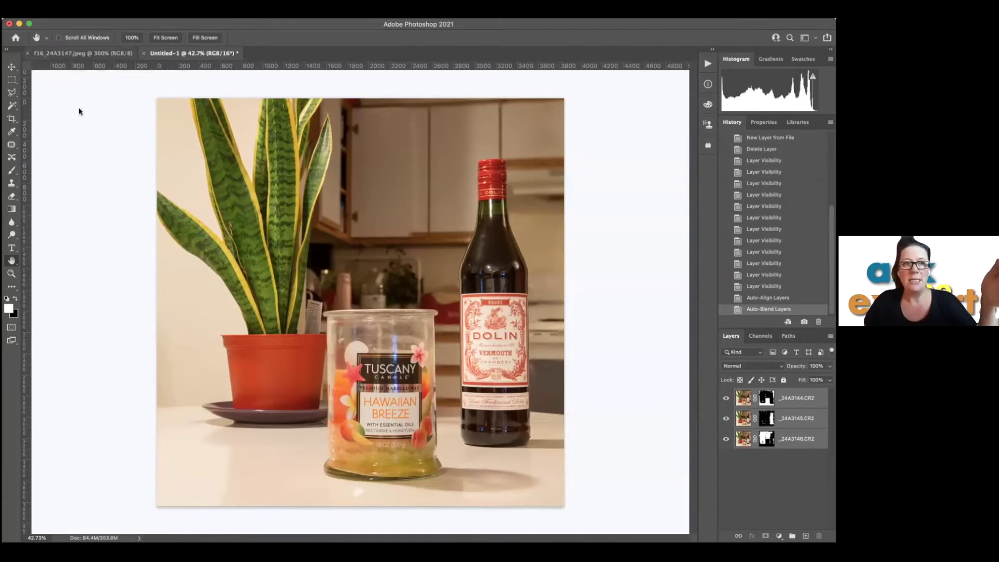
pyautogui.click(86, 11)
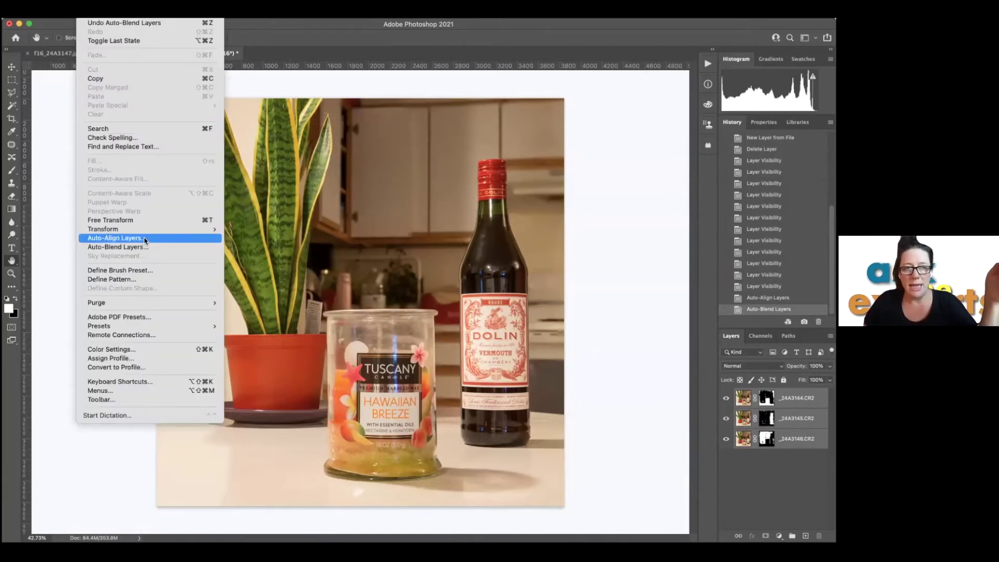
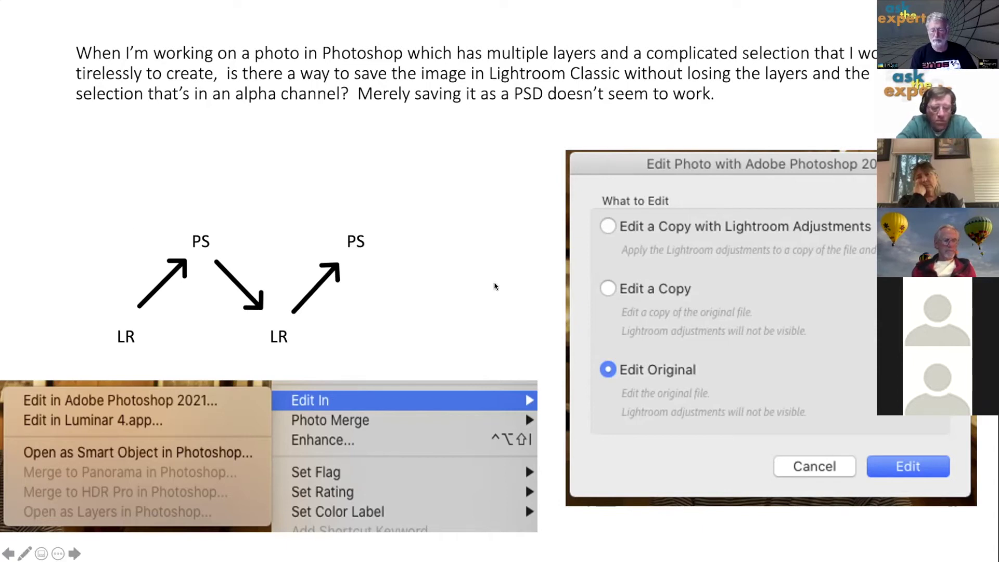
pyautogui.press('Right')
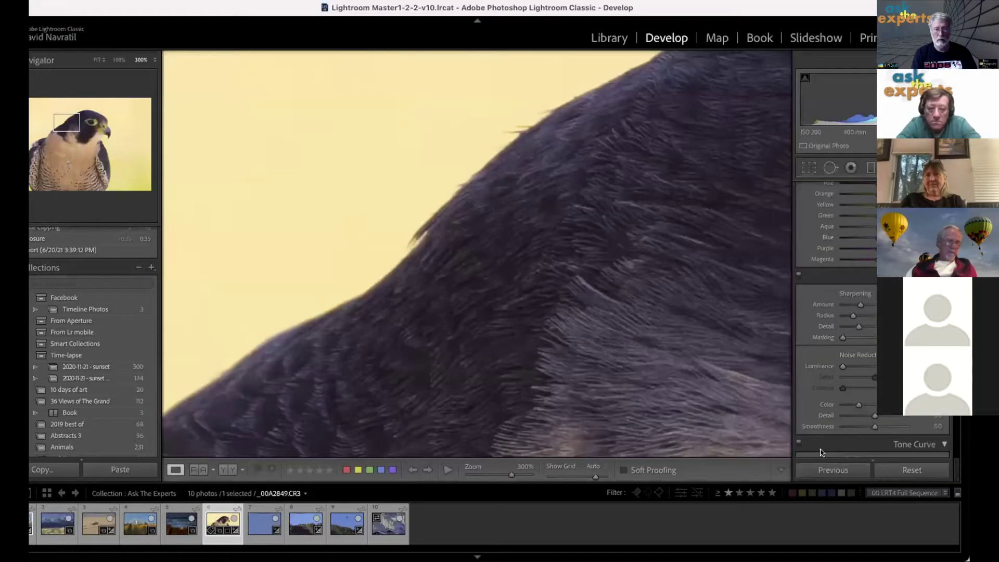
# In Lightroom Classic, open the plain blue photo _00A6475.CR3 for developing and place a horizontal graduated filter over its upper third.
pyautogui.click(540, 235)
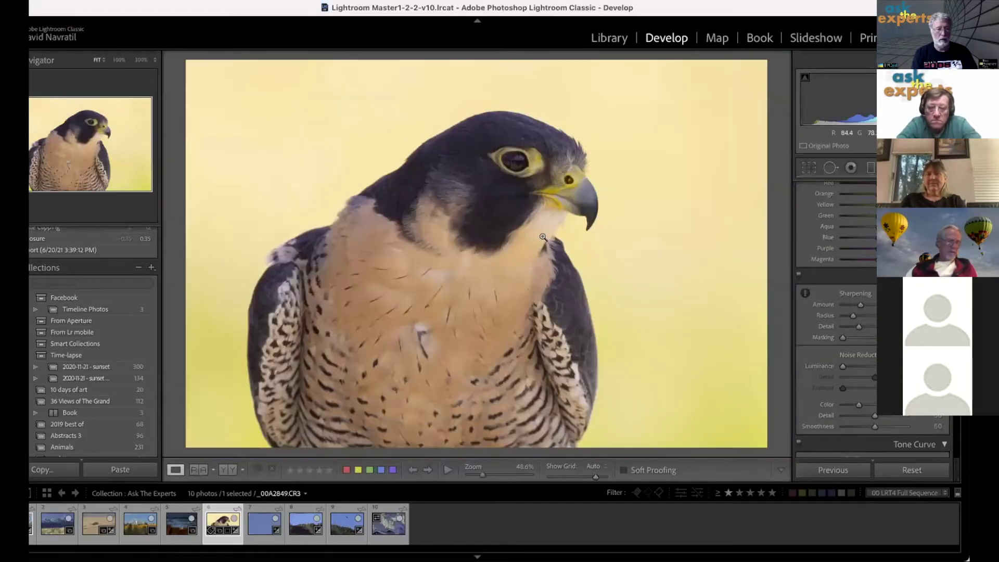
pyautogui.click(255, 527)
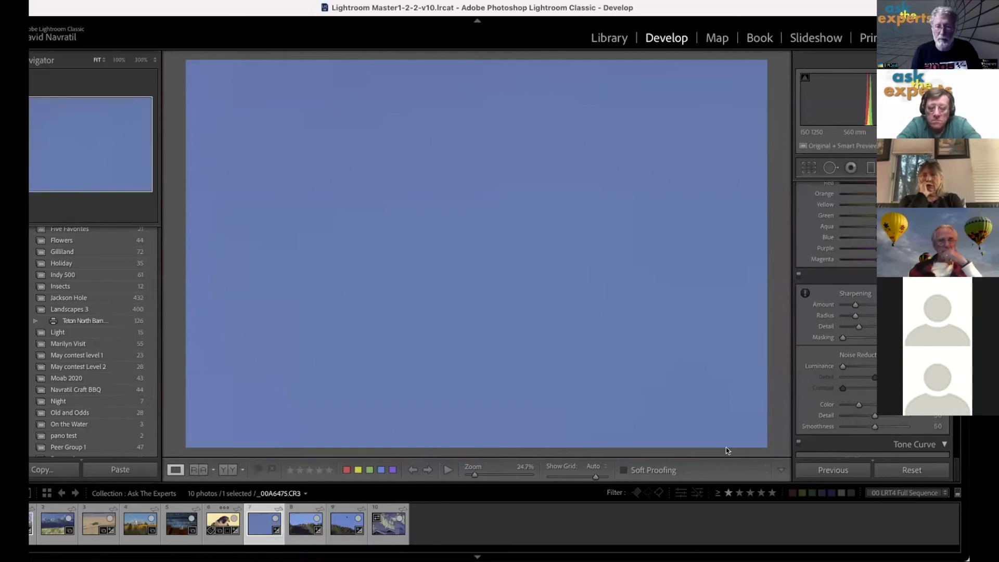
pyautogui.scroll(15, 854, 301)
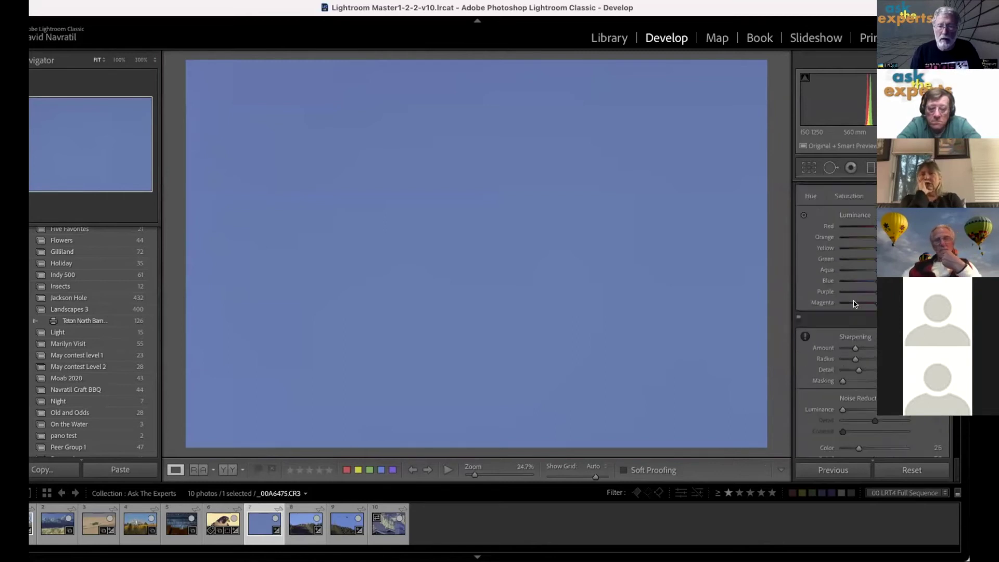
pyautogui.scroll(4, 854, 301)
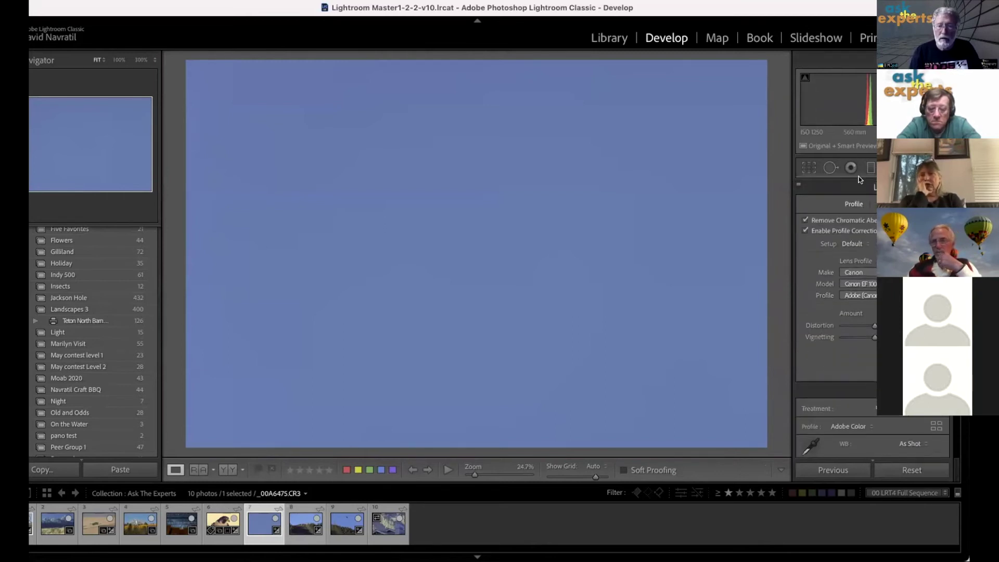
pyautogui.click(871, 168)
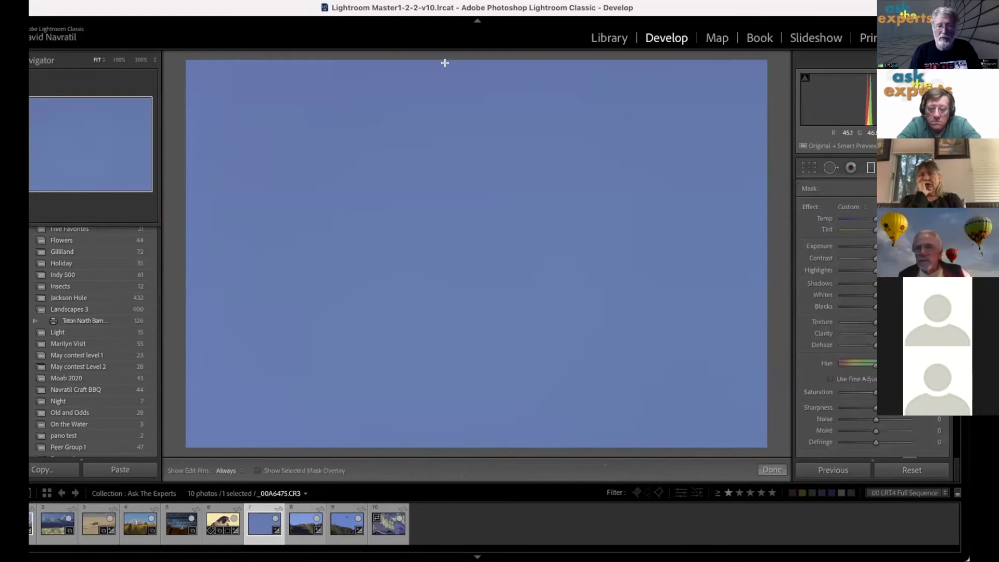
pyautogui.moveTo(455, 62); pyautogui.dragTo(453, 195)
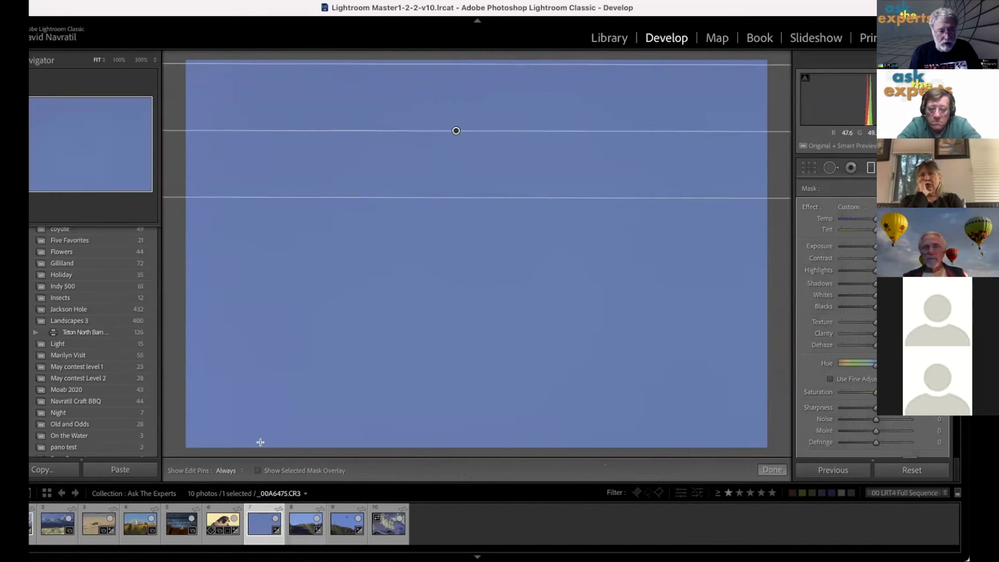
# Use the mask overlay while stretching the gradient nearly to the photo's bottom edge and shortening it to about the upper quarter.
pyautogui.click(258, 471)
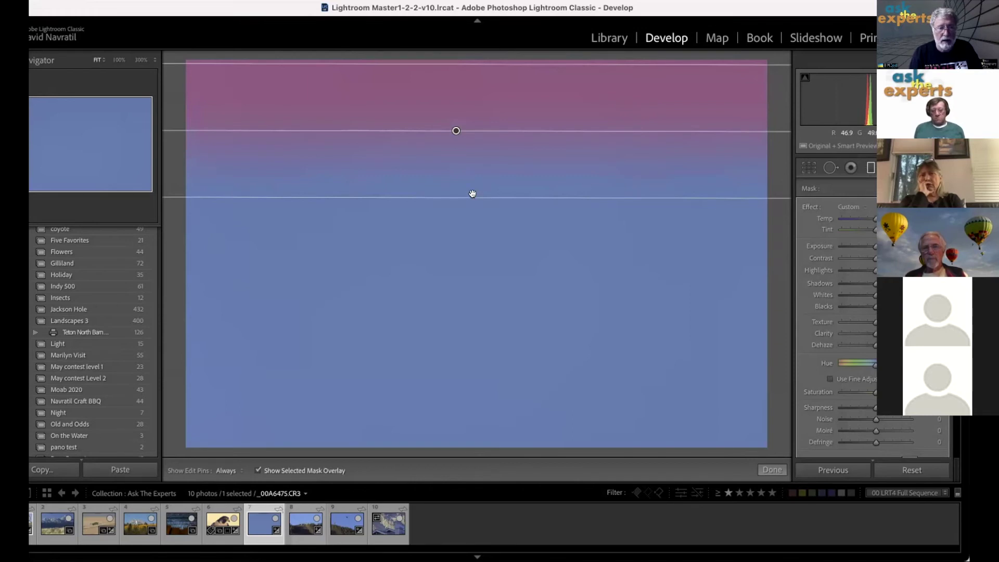
pyautogui.moveTo(470, 197); pyautogui.dragTo(480, 415)
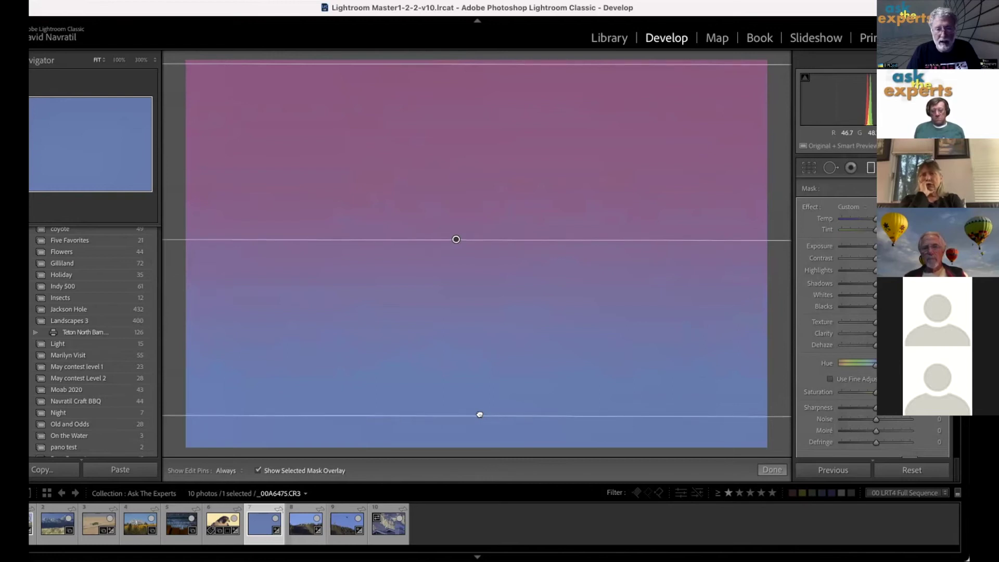
pyautogui.moveTo(480, 414); pyautogui.dragTo(491, 165)
pyautogui.scroll(1, 89, 339)
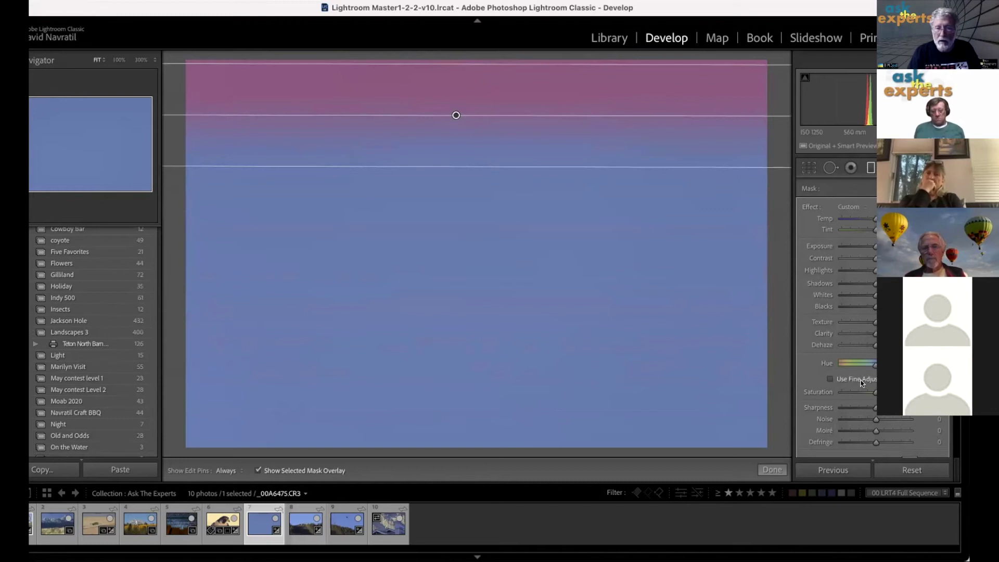
pyautogui.click(256, 468)
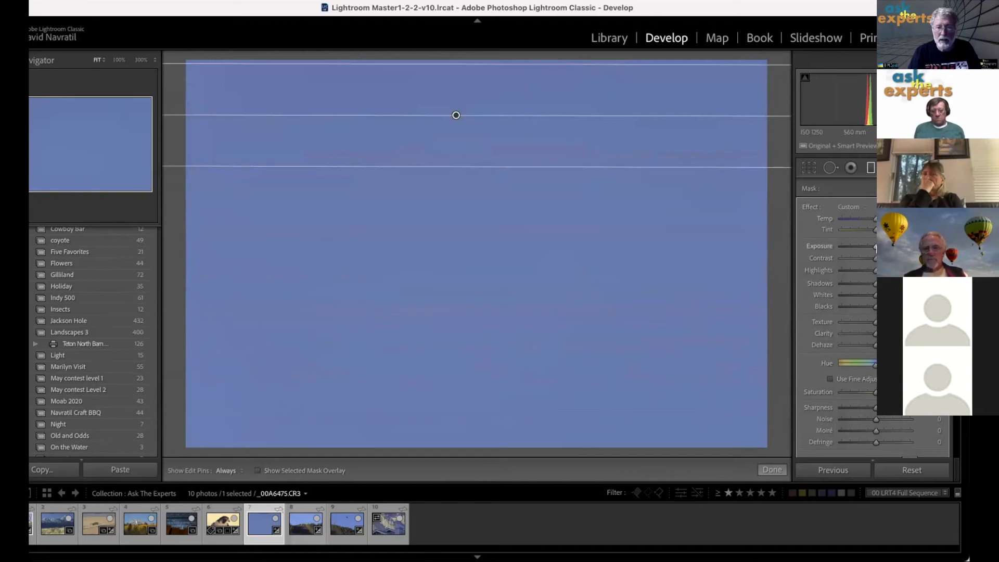
# Lower the graduated filter's exposure strongly and try a wider transition, ending with the gradient over about the photo's upper quarter.
pyautogui.moveTo(874, 246); pyautogui.dragTo(855, 248)
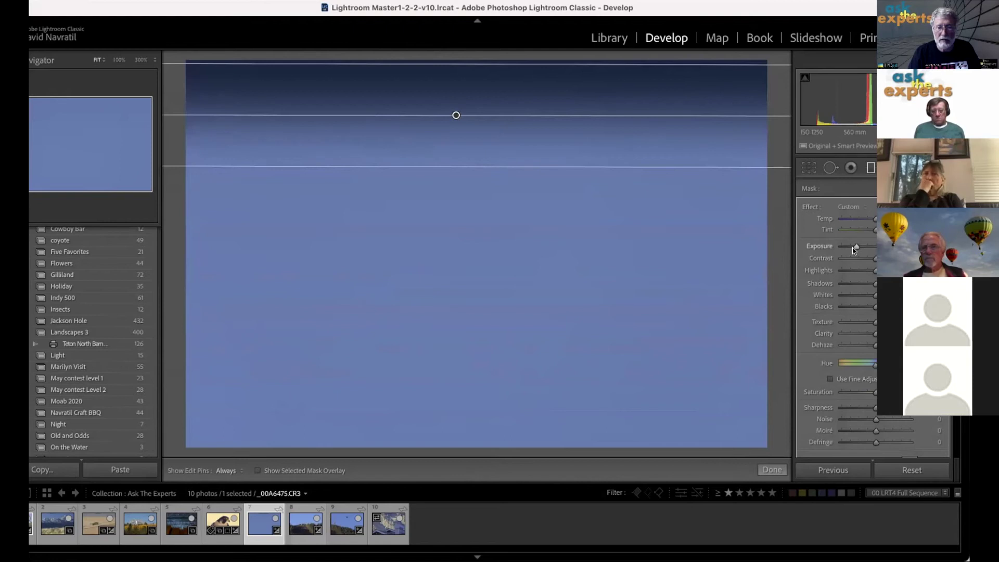
pyautogui.moveTo(464, 164); pyautogui.dragTo(462, 317)
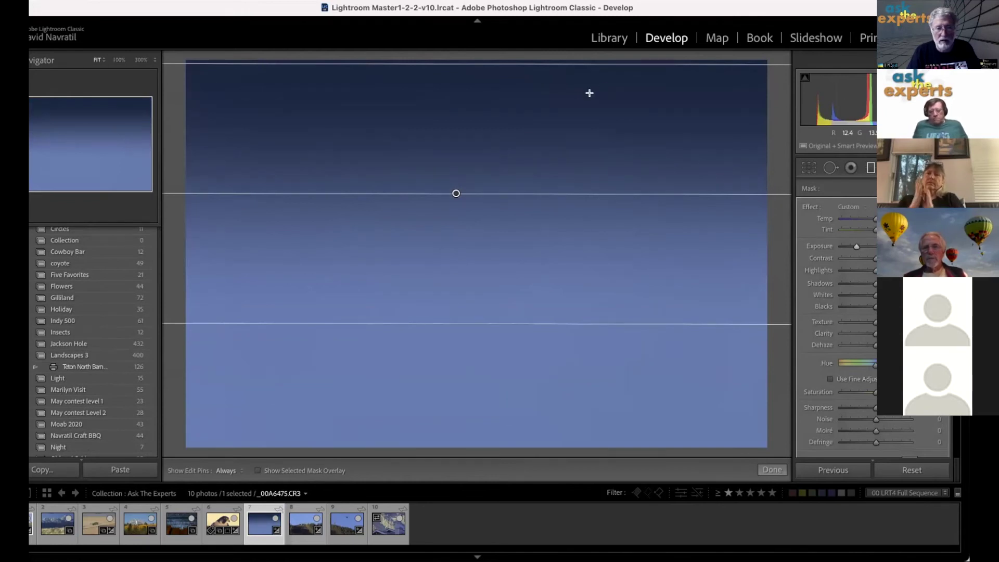
pyautogui.click(257, 470)
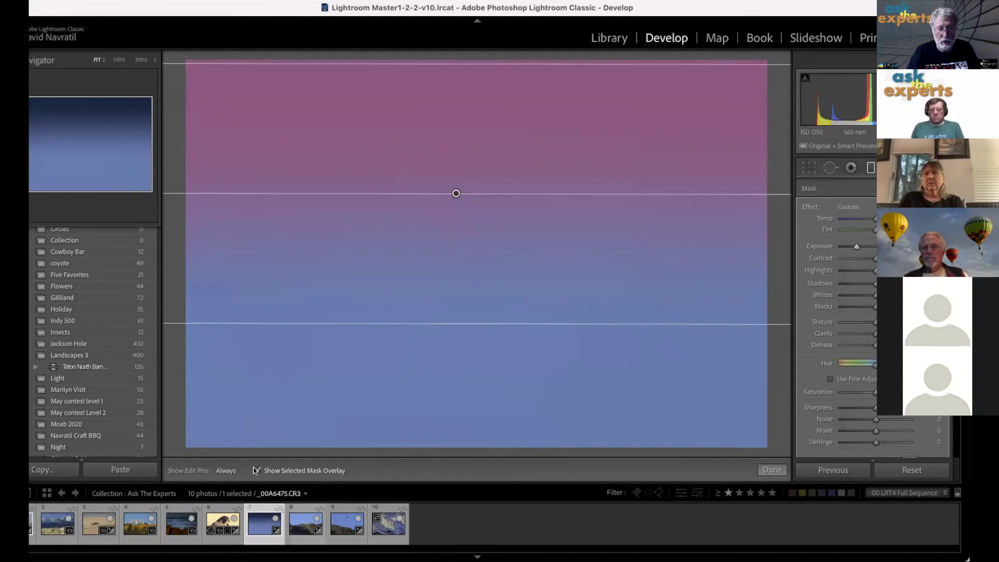
pyautogui.click(257, 471)
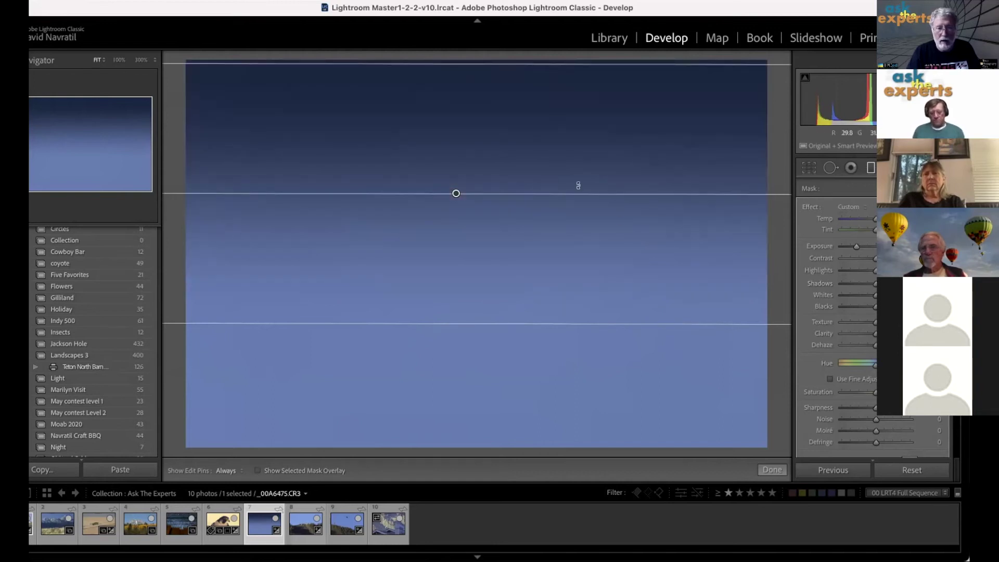
pyautogui.moveTo(516, 321); pyautogui.dragTo(547, 151)
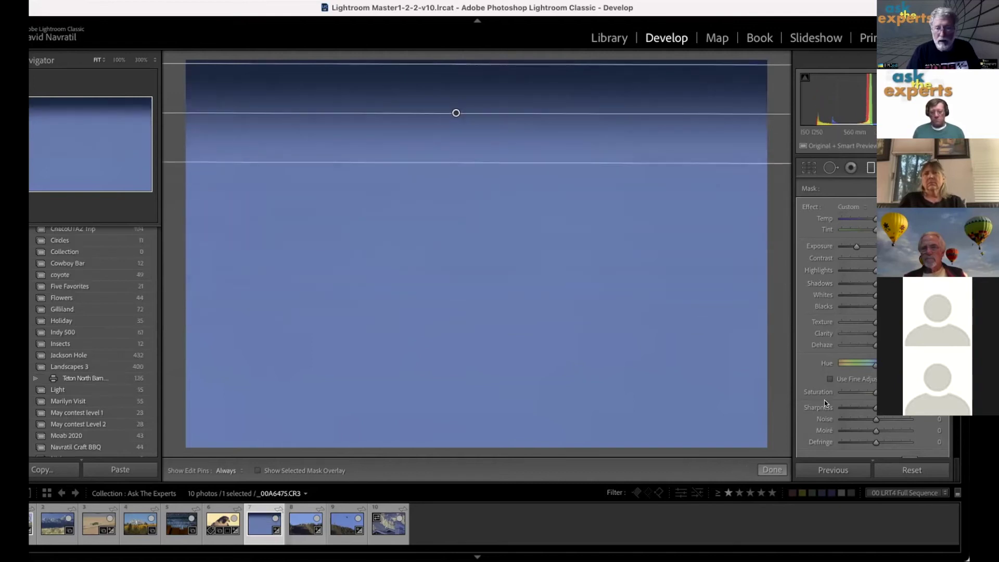
# Limit the graduated filter with a Luminance range mask and raise the lower end of its range.
pyautogui.scroll(-3, 879, 416)
pyautogui.scroll(-2, 879, 416)
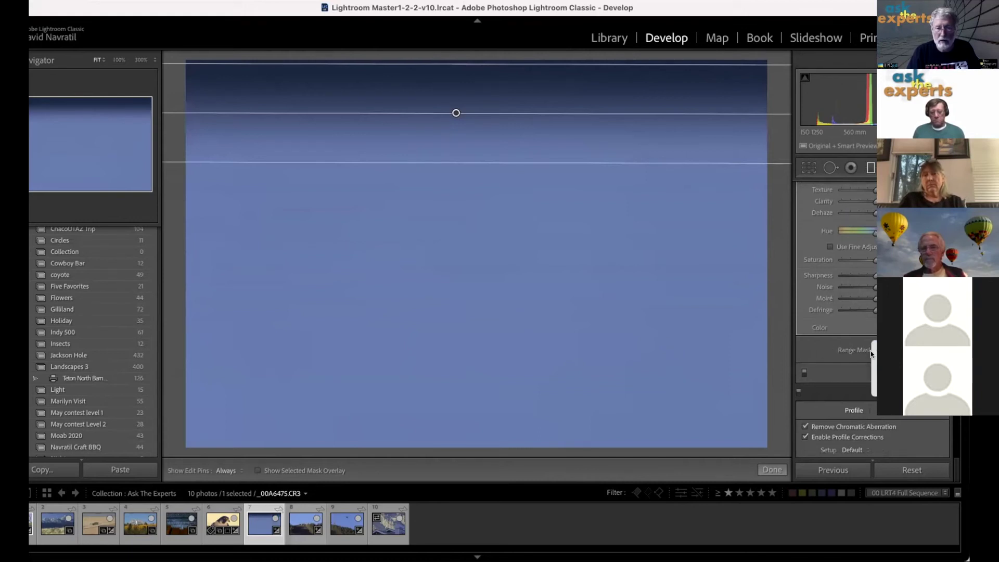
pyautogui.press('Return')
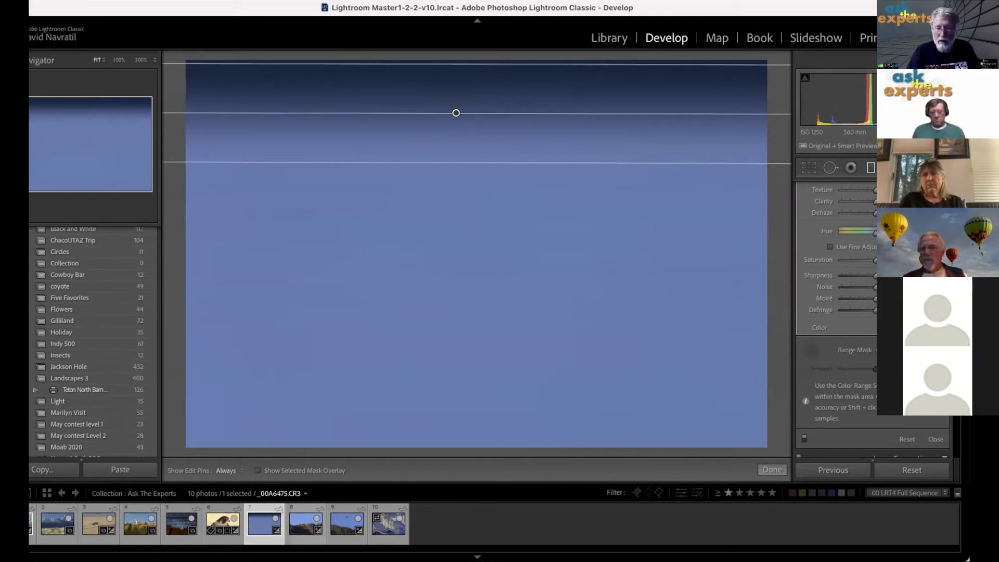
pyautogui.click(876, 363)
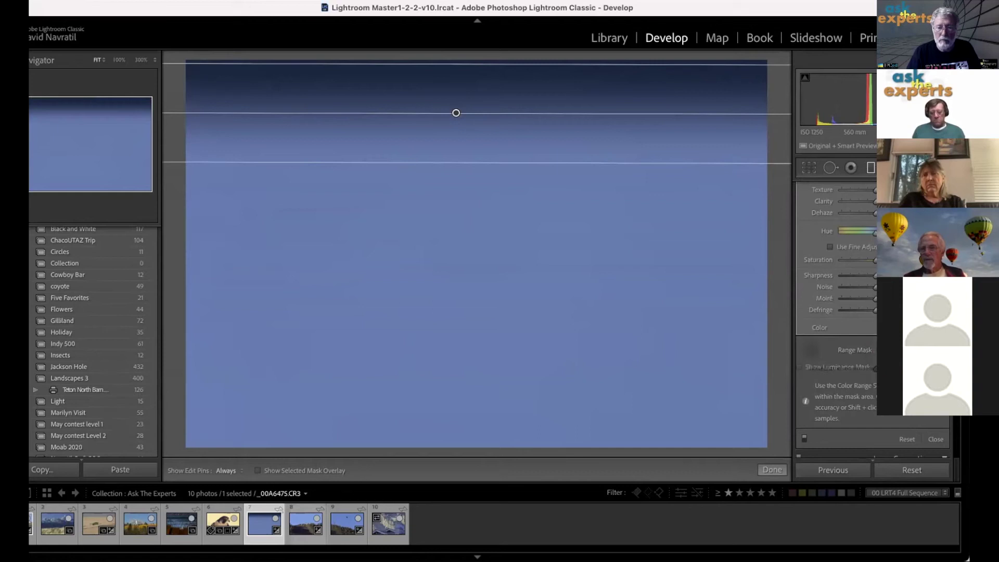
pyautogui.moveTo(844, 381); pyautogui.dragTo(893, 380)
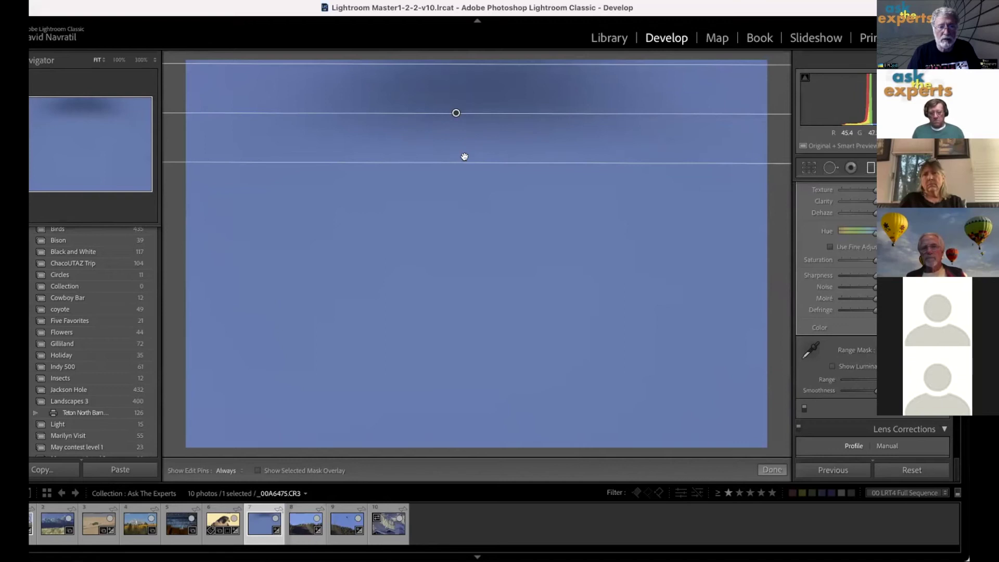
# Restrict the range mask to the darker tones while resizing and moving the gradient, leaving it over about the photo's upper third.
pyautogui.moveTo(469, 163); pyautogui.dragTo(540, 297)
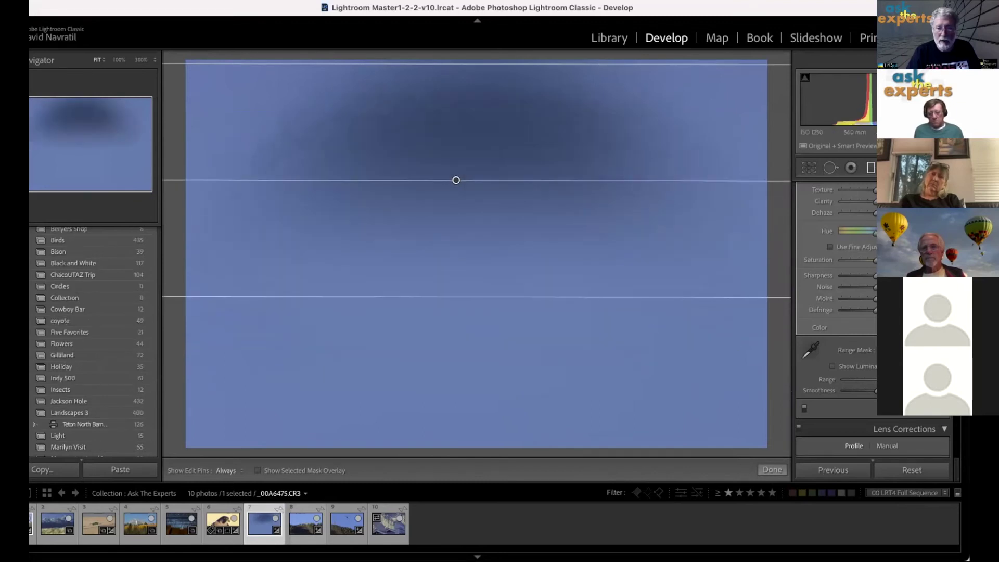
pyautogui.moveTo(858, 379)
pyautogui.mouseDown()
pyautogui.moveTo(841, 379)
pyautogui.moveTo(867, 379)
pyautogui.mouseUp()
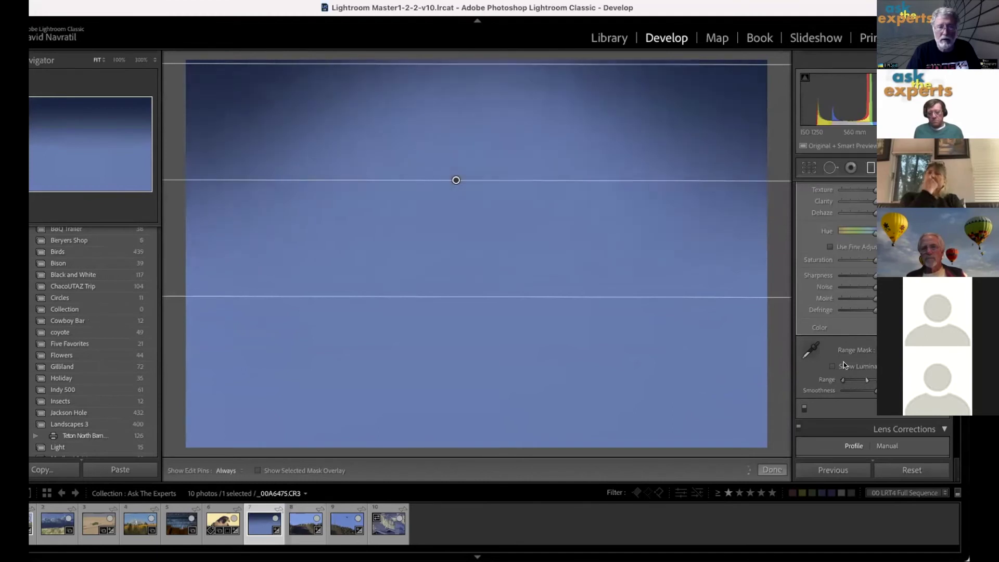
pyautogui.moveTo(455, 179)
pyautogui.mouseDown()
pyautogui.moveTo(452, 288)
pyautogui.moveTo(464, 174)
pyautogui.mouseUp()
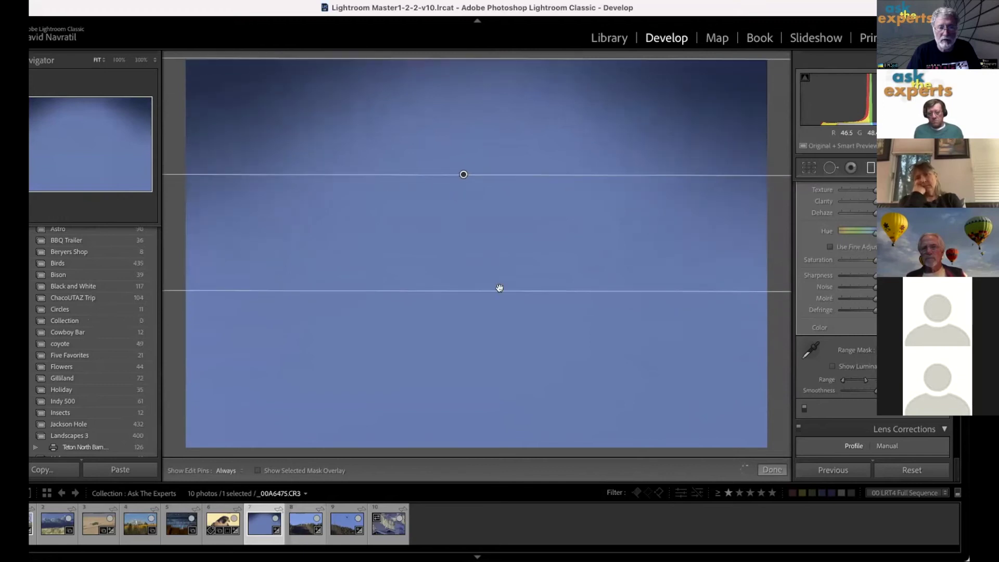
pyautogui.moveTo(480, 261); pyautogui.dragTo(481, 168)
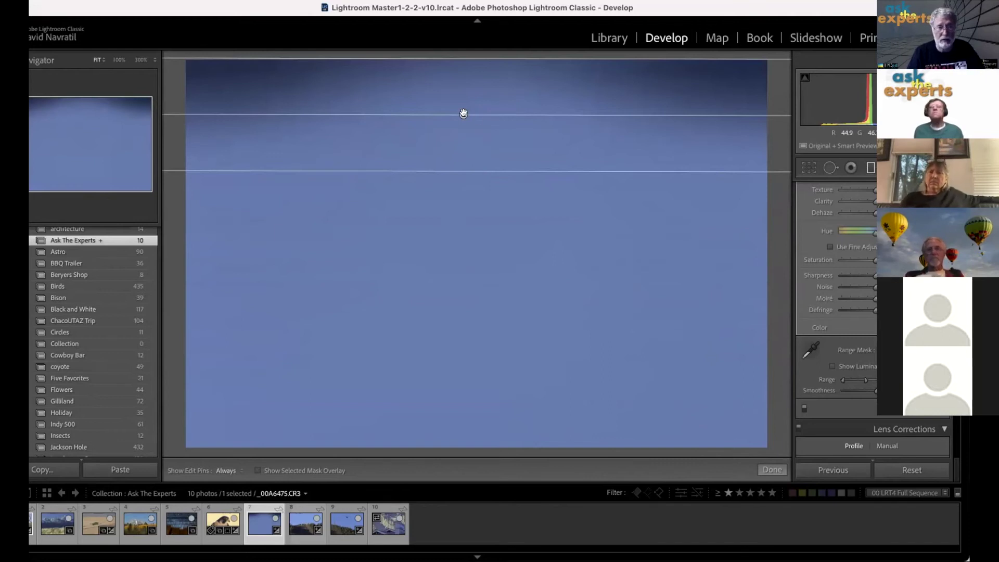
pyautogui.moveTo(462, 114); pyautogui.dragTo(479, 350)
pyautogui.moveTo(482, 312); pyautogui.dragTo(502, 127)
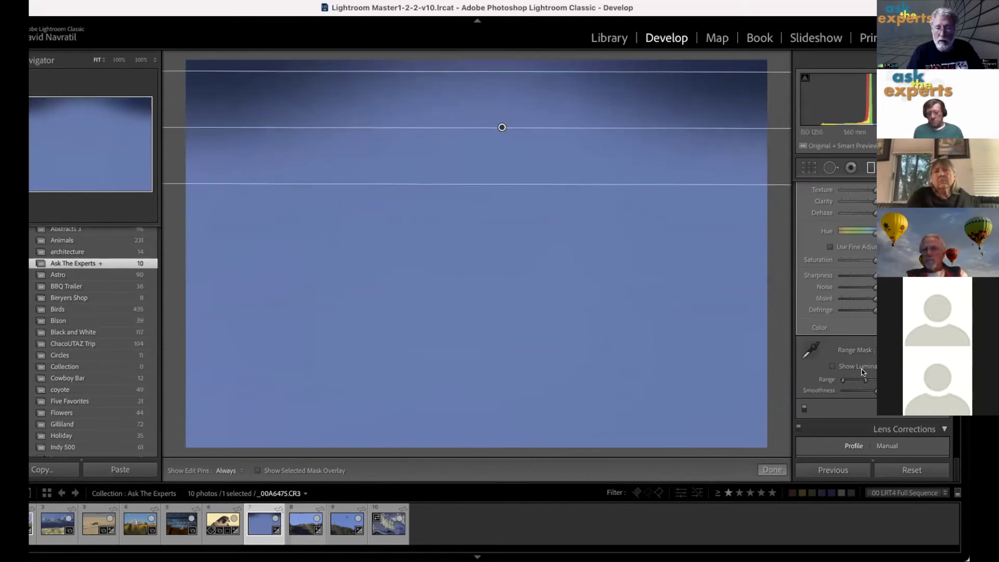
# Reset the photo's edits and place a new horizontal graduated filter over about its upper 40 percent.
pyautogui.click(906, 471)
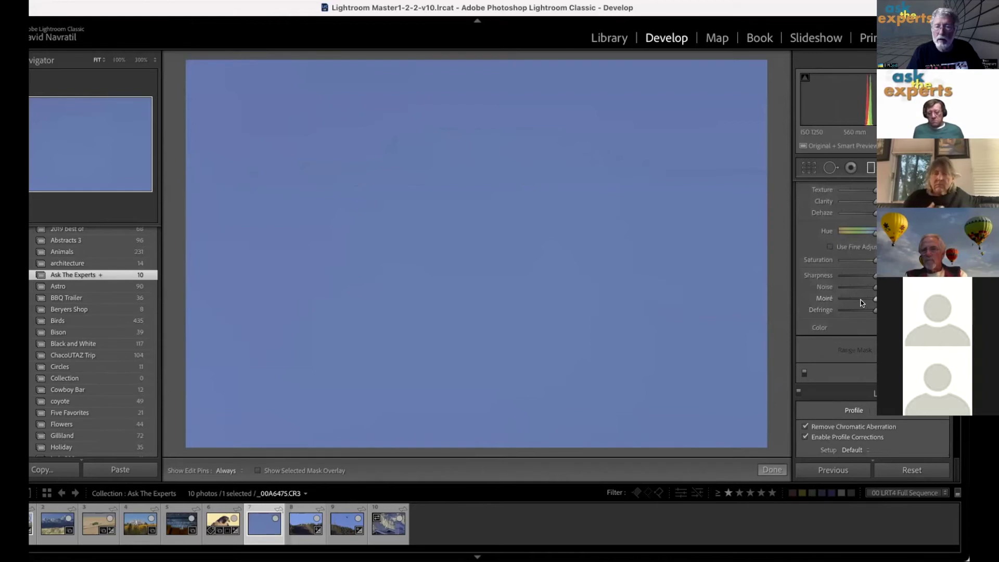
pyautogui.scroll(3, 861, 302)
pyautogui.scroll(-2, 862, 303)
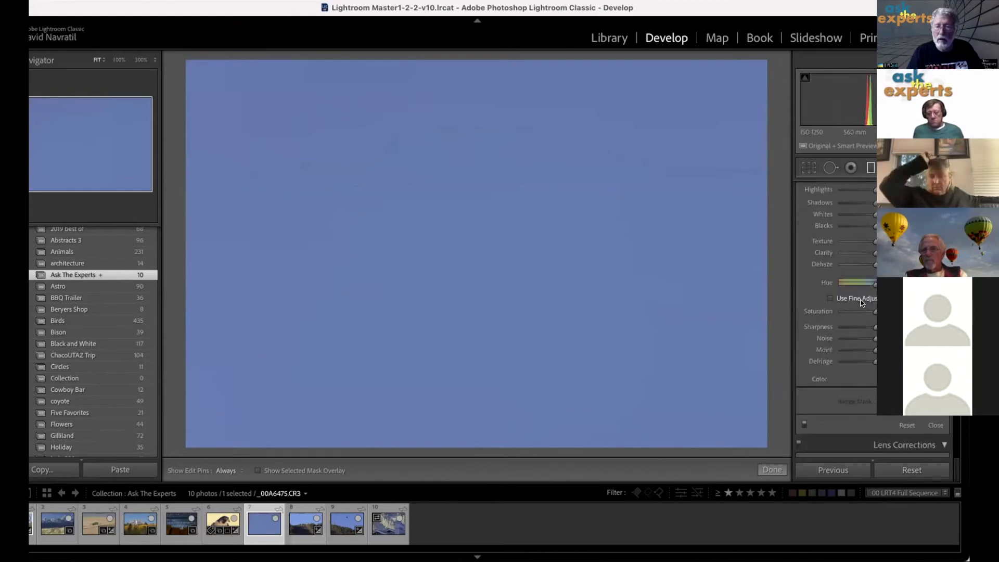
pyautogui.click(871, 167)
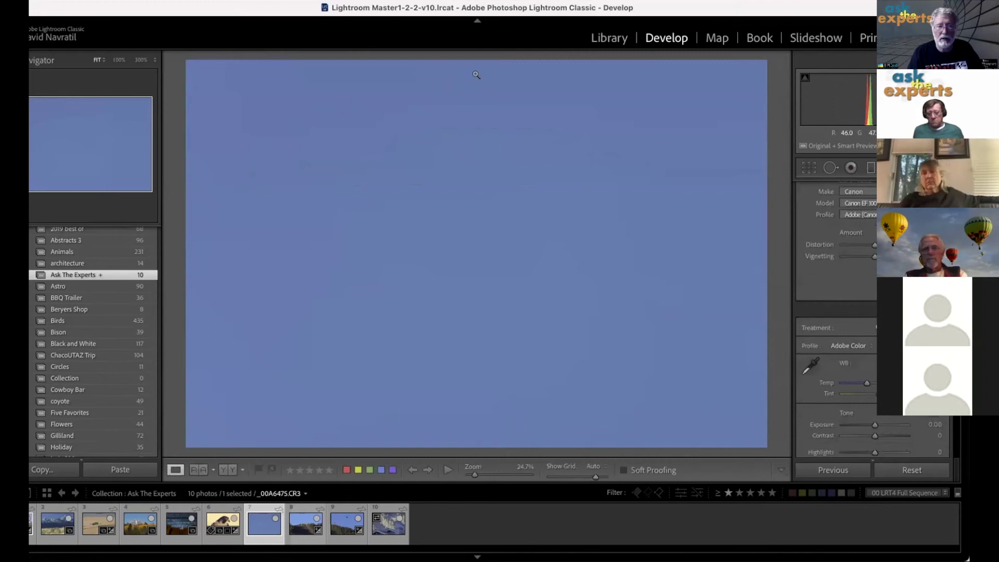
pyautogui.click(474, 94)
pyautogui.click(681, 135)
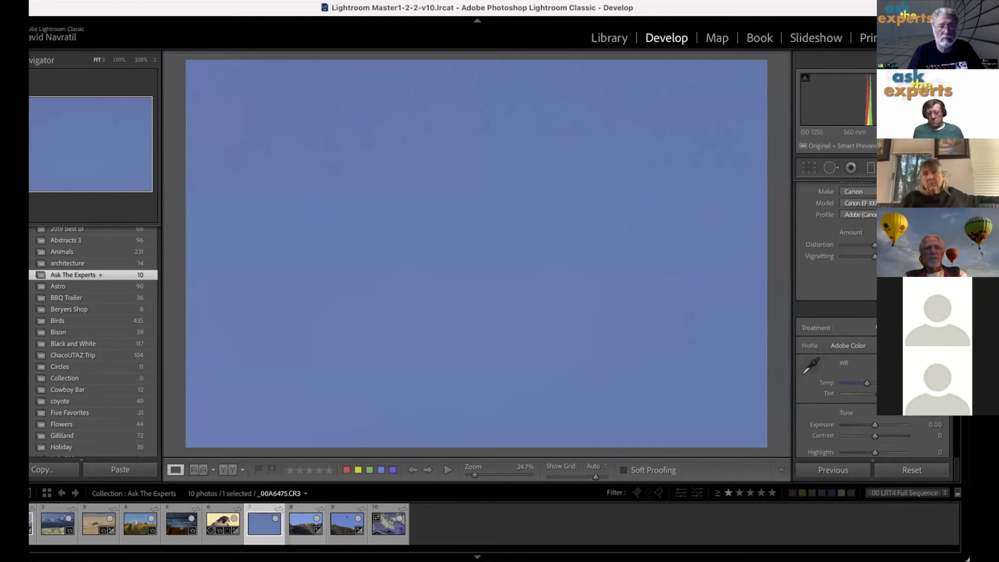
pyautogui.click(872, 168)
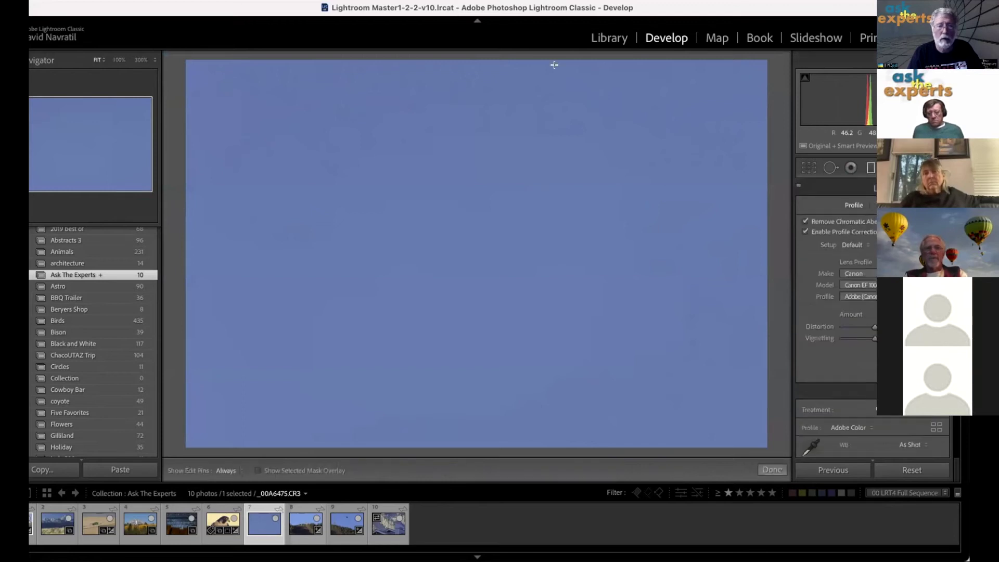
pyautogui.moveTo(484, 69); pyautogui.dragTo(486, 214)
# Inspect the luminance map of the range mask, hide it again and raise the lower end of the range.
pyautogui.scroll(-5, 868, 294)
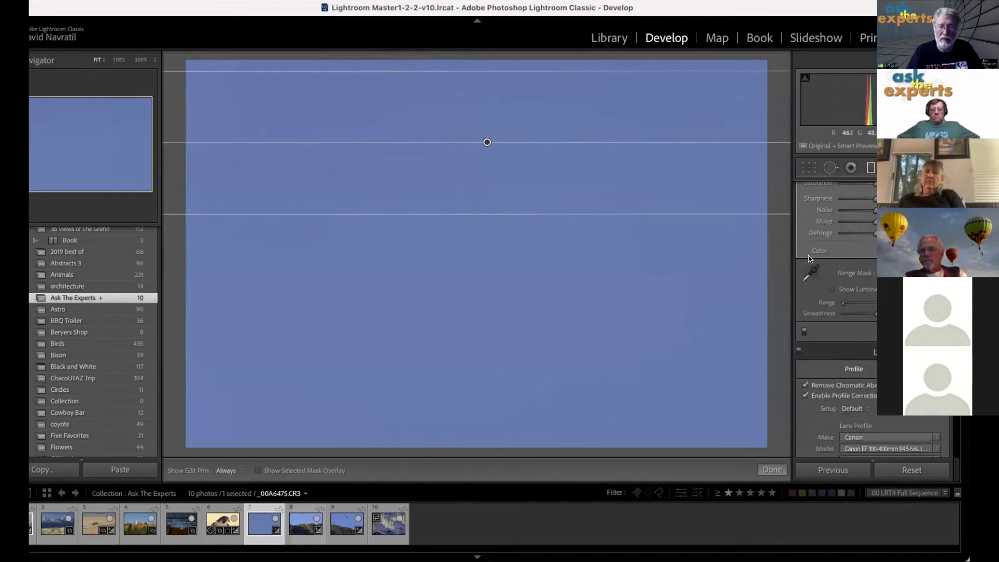
pyautogui.click(832, 290)
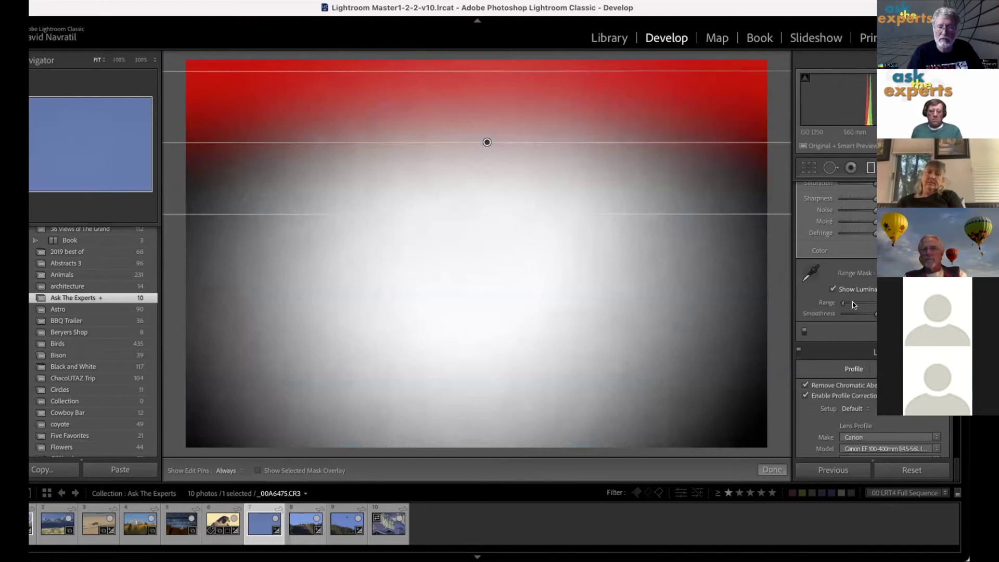
pyautogui.click(833, 289)
pyautogui.moveTo(842, 304); pyautogui.dragTo(877, 306)
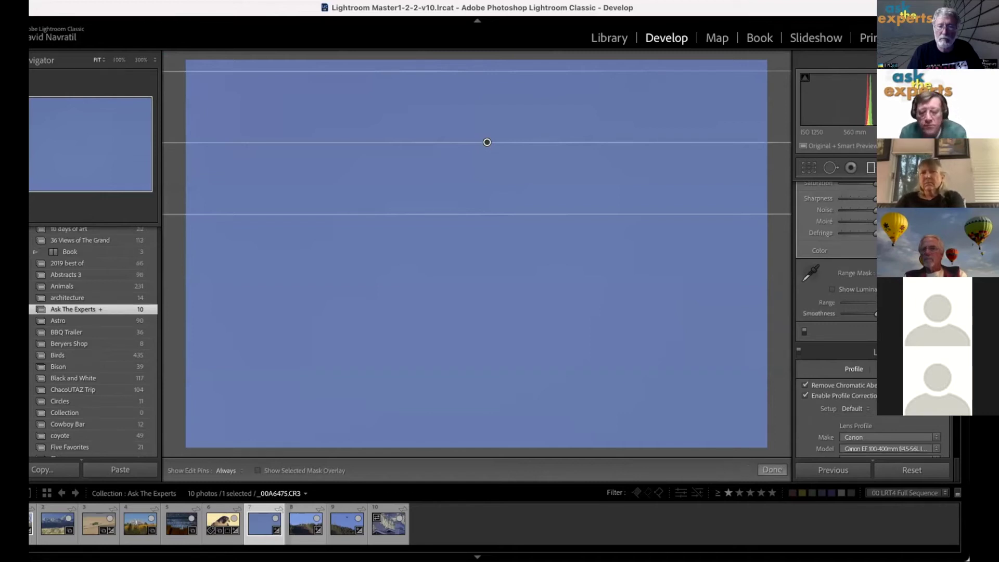
# Brighten the graduated filter strongly with Exposure and move it lower, stretching its transition to about two-thirds down the photo.
pyautogui.moveTo(487, 142); pyautogui.dragTo(474, 244)
pyautogui.hotkey('ctrl', 'z')
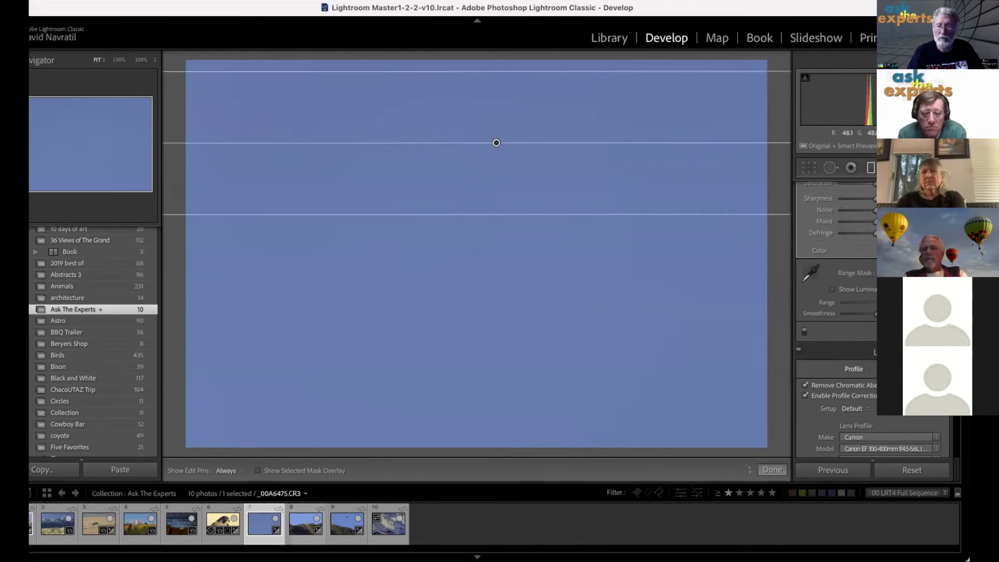
pyautogui.scroll(3, 859, 312)
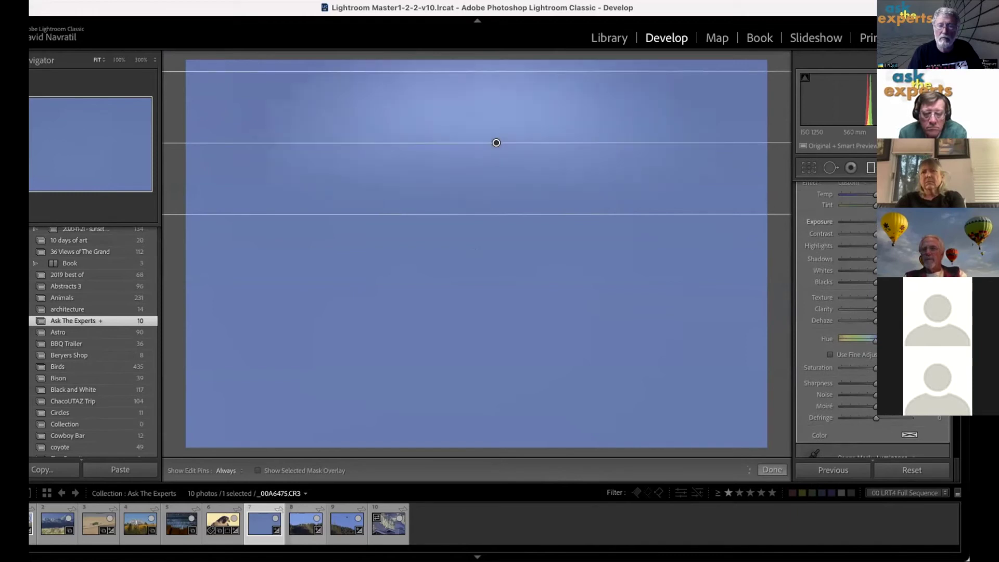
pyautogui.scroll(-3, 858, 313)
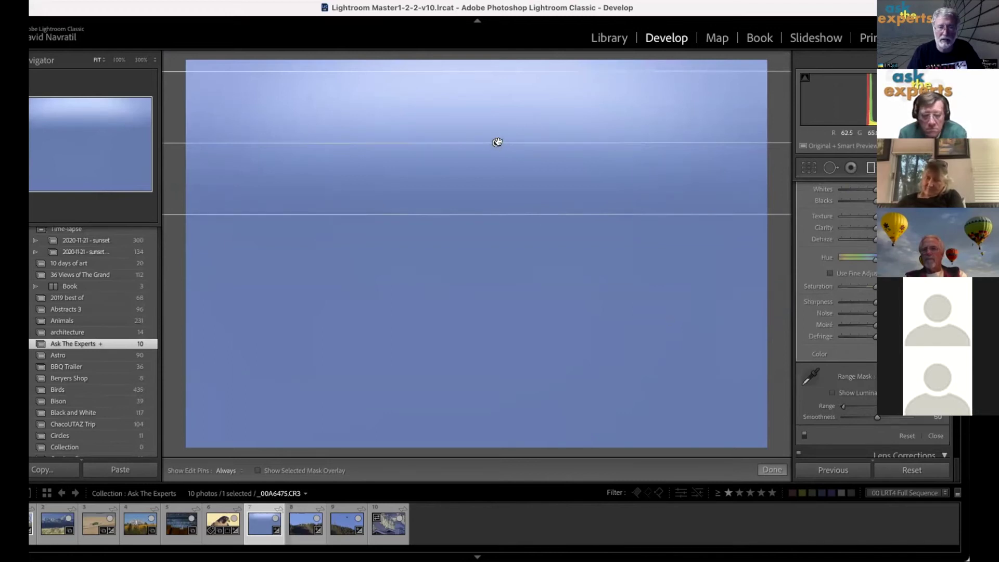
pyautogui.moveTo(496, 144); pyautogui.dragTo(493, 214)
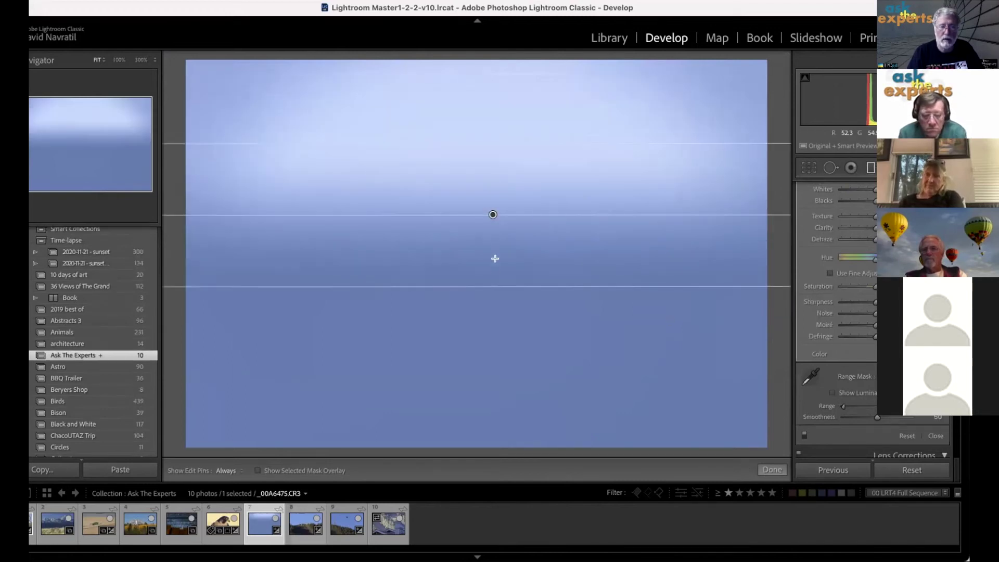
pyautogui.moveTo(510, 285); pyautogui.dragTo(493, 309)
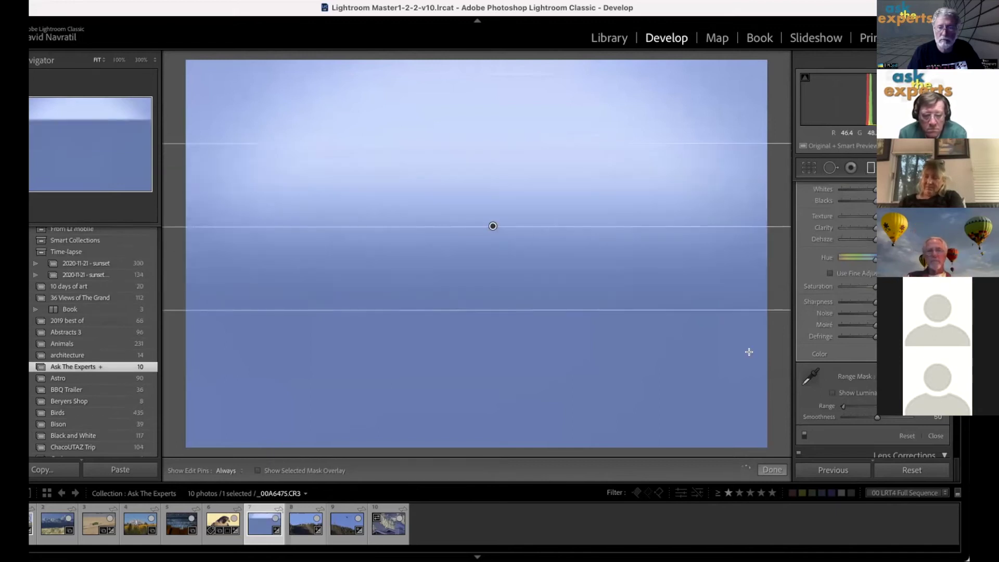
# Reset the photo's edits and paint one Adjustment Brush stroke with a low feather across its upper part.
pyautogui.click(918, 470)
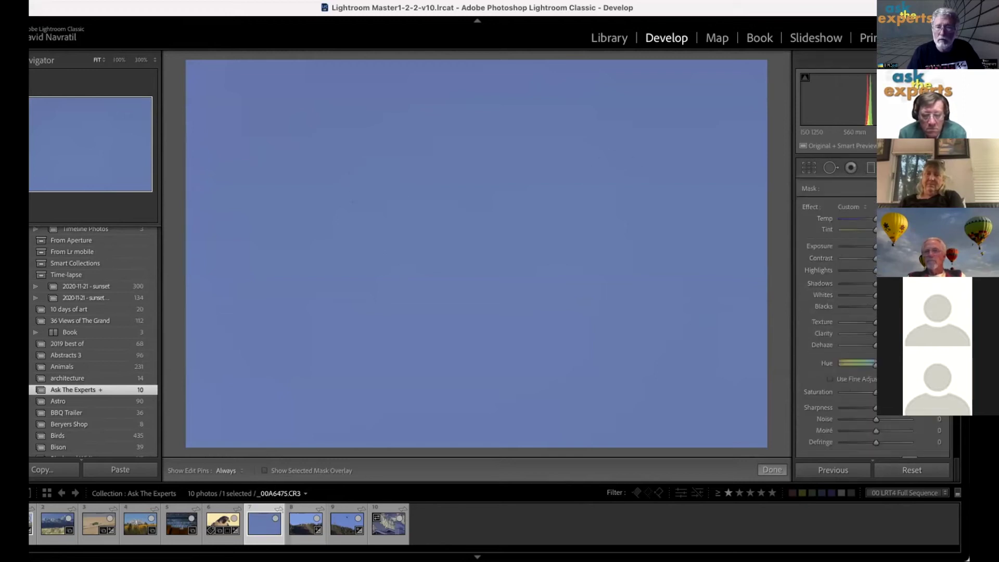
pyautogui.scroll(-8, 864, 323)
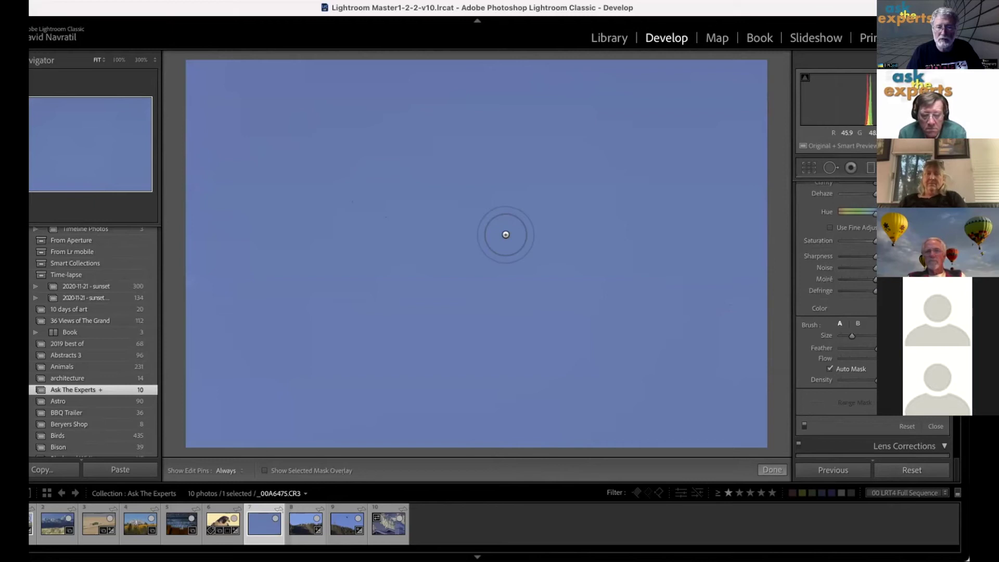
pyautogui.moveTo(844, 335)
pyautogui.mouseDown()
pyautogui.moveTo(854, 335)
pyautogui.moveTo(844, 335)
pyautogui.mouseUp()
pyautogui.scroll(3, 652, 285)
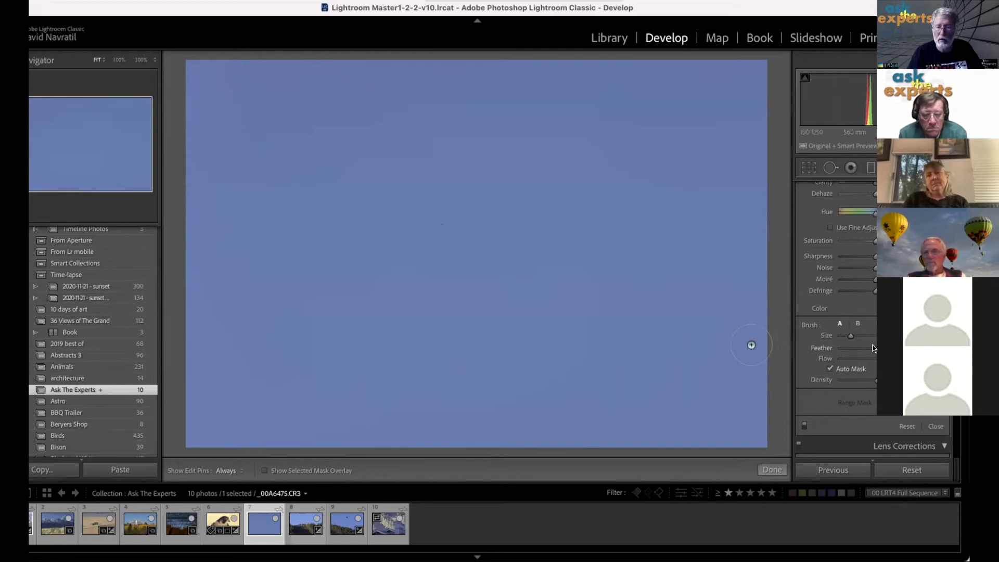
pyautogui.press('h')
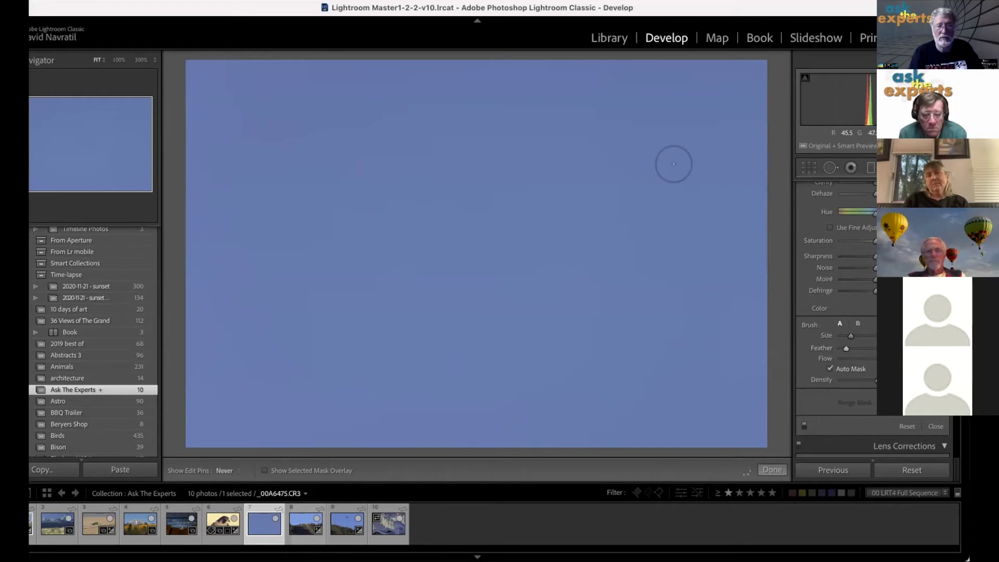
pyautogui.press('h')
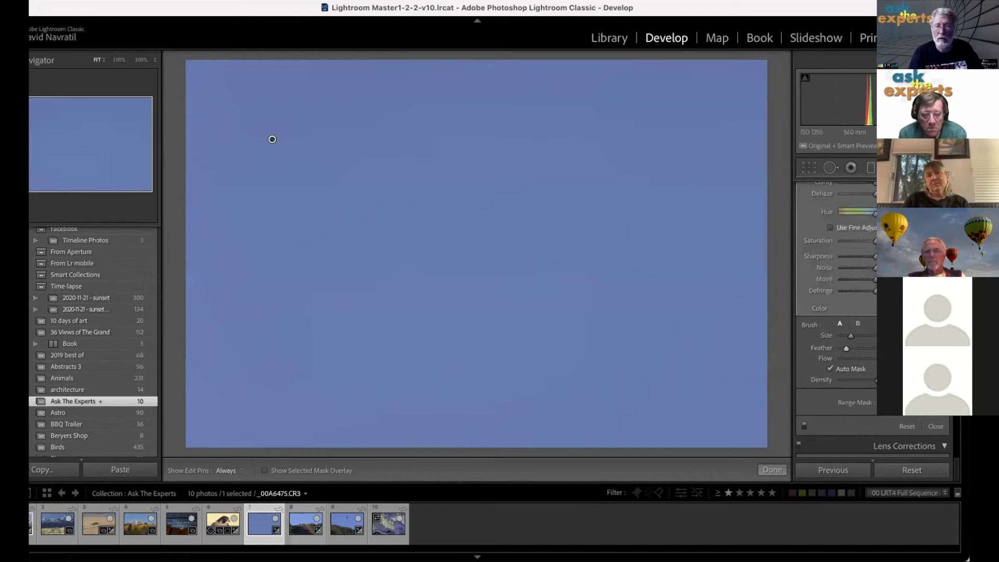
# Try very high and very low exposure on the brush stroke, leaving it moderately brighter than the photo.
pyautogui.scroll(5, 838, 312)
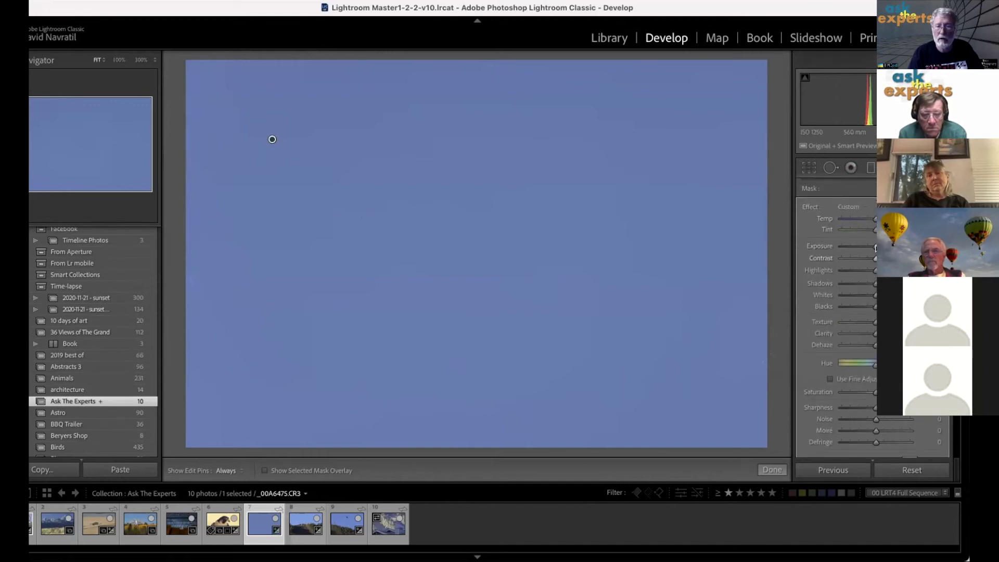
pyautogui.click(272, 139)
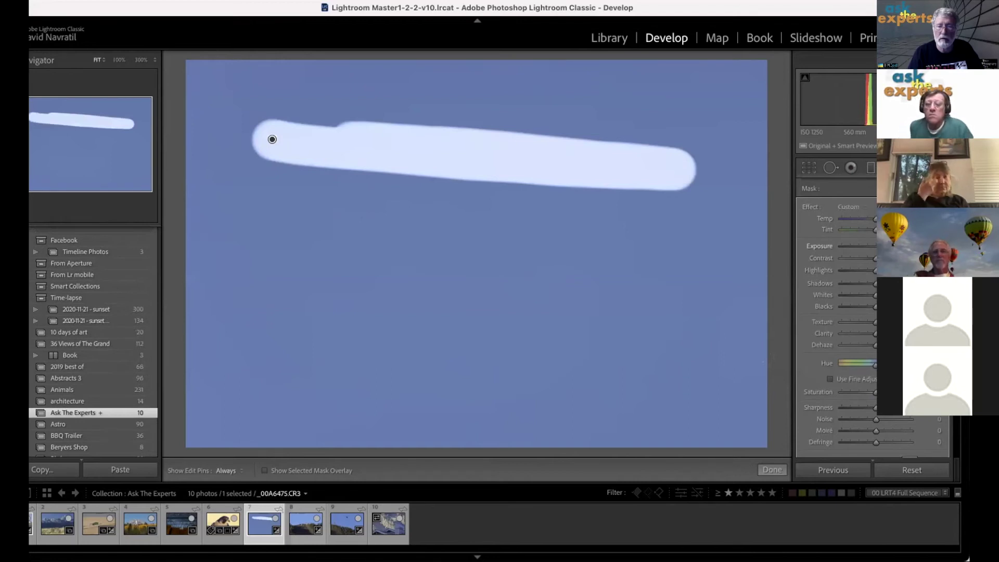
pyautogui.press('o')
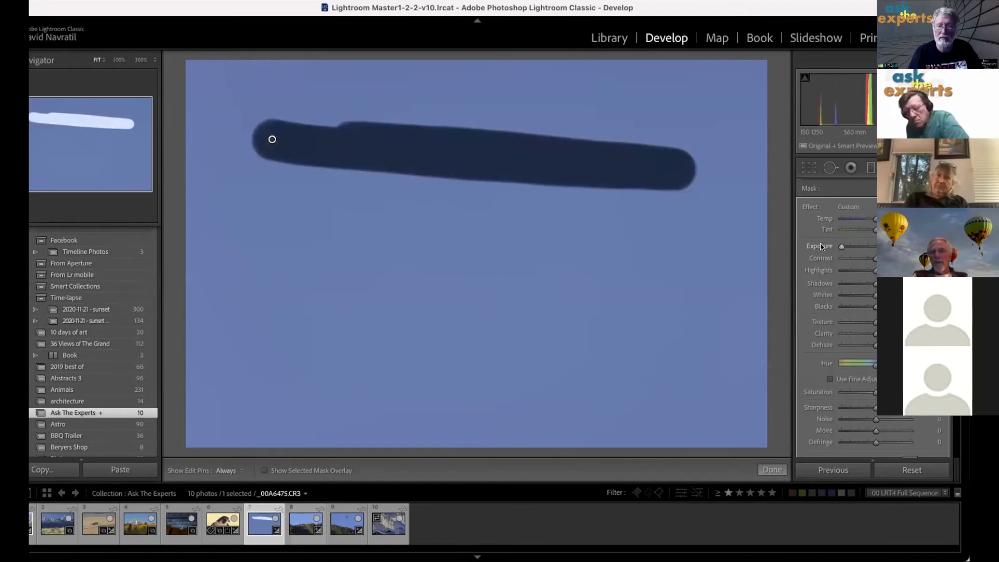
pyautogui.moveTo(840, 246); pyautogui.dragTo(875, 246)
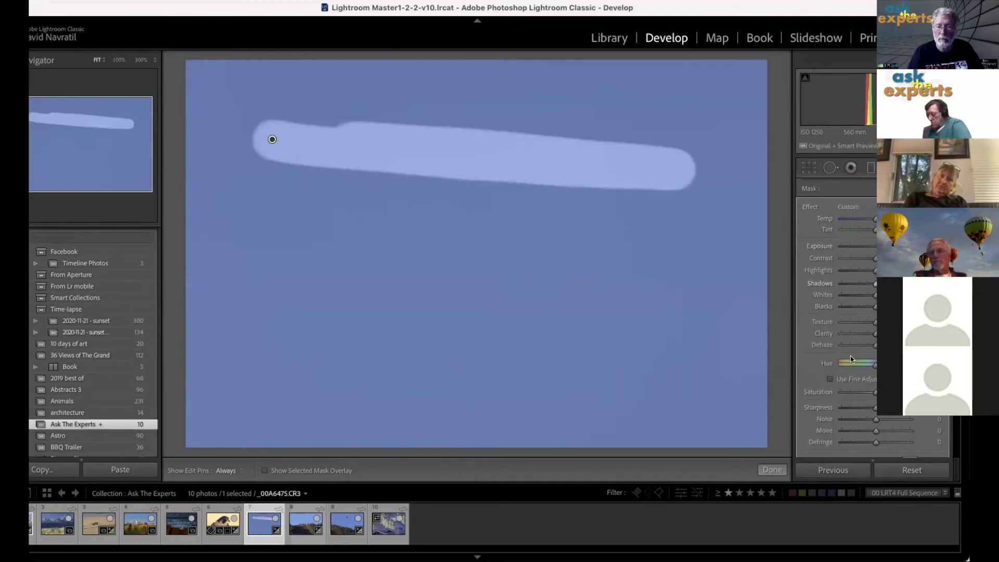
# Raise the brush's feather and lower its flow for a softer, fainter stroke.
pyautogui.scroll(-8, 860, 372)
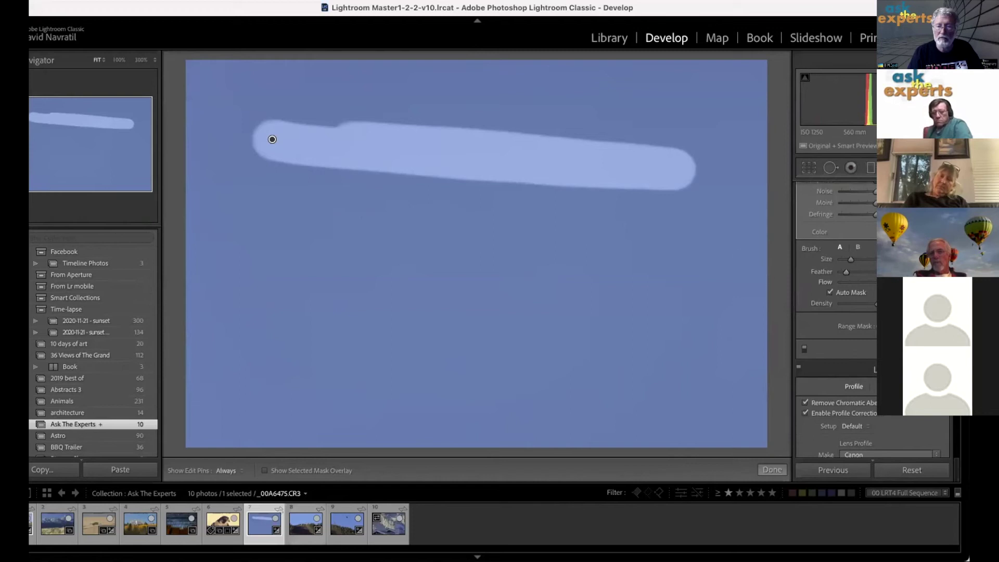
pyautogui.moveTo(847, 273); pyautogui.dragTo(844, 270)
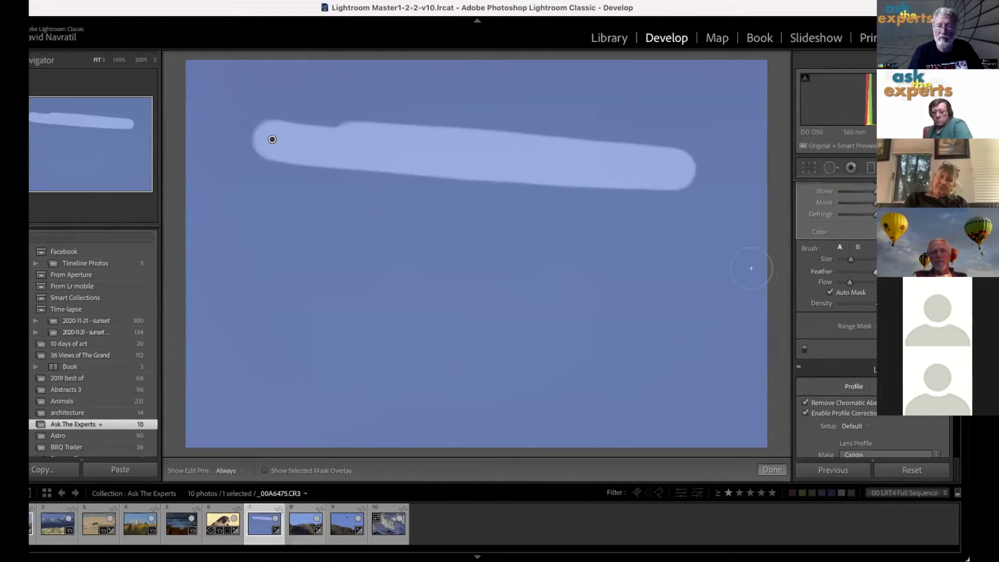
pyautogui.press('h')
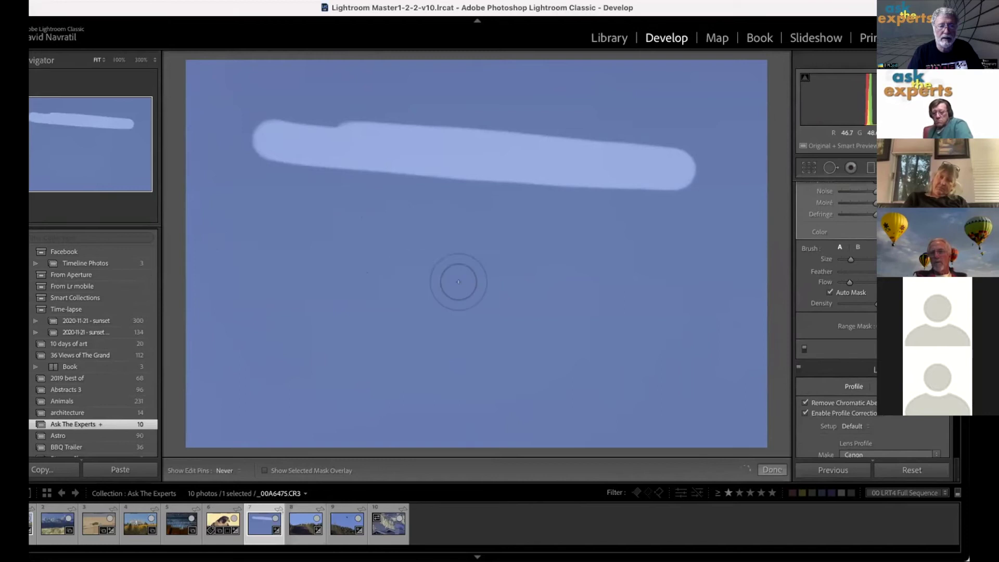
pyautogui.press('h')
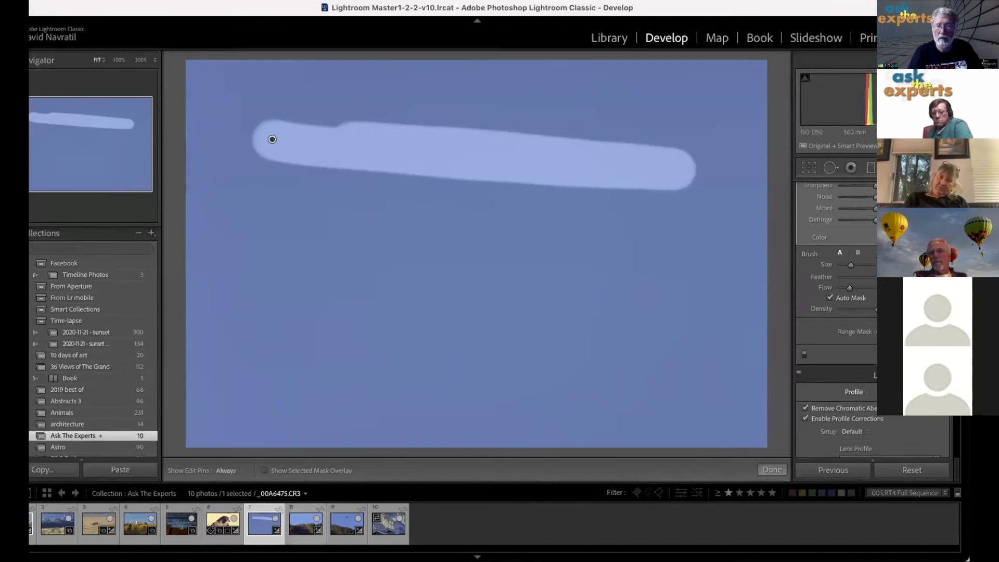
# Paint a faint, soft second brush stroke across the photo's lower middle, beneath the bright stroke.
pyautogui.scroll(3, 838, 312)
pyautogui.moveTo(885, 246)
pyautogui.mouseDown()
pyautogui.moveTo(849, 245)
pyautogui.moveTo(885, 246)
pyautogui.mouseUp()
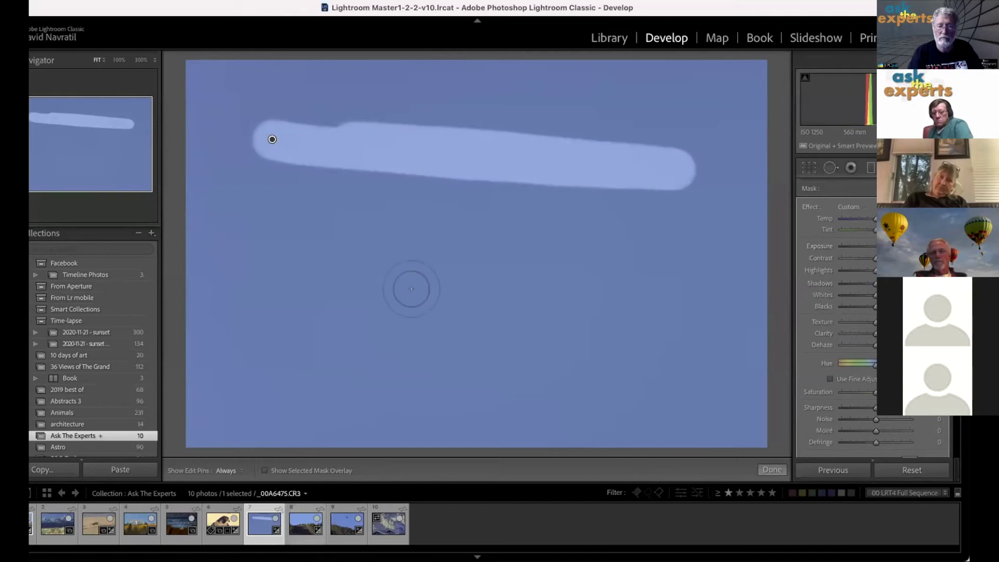
pyautogui.press('h')
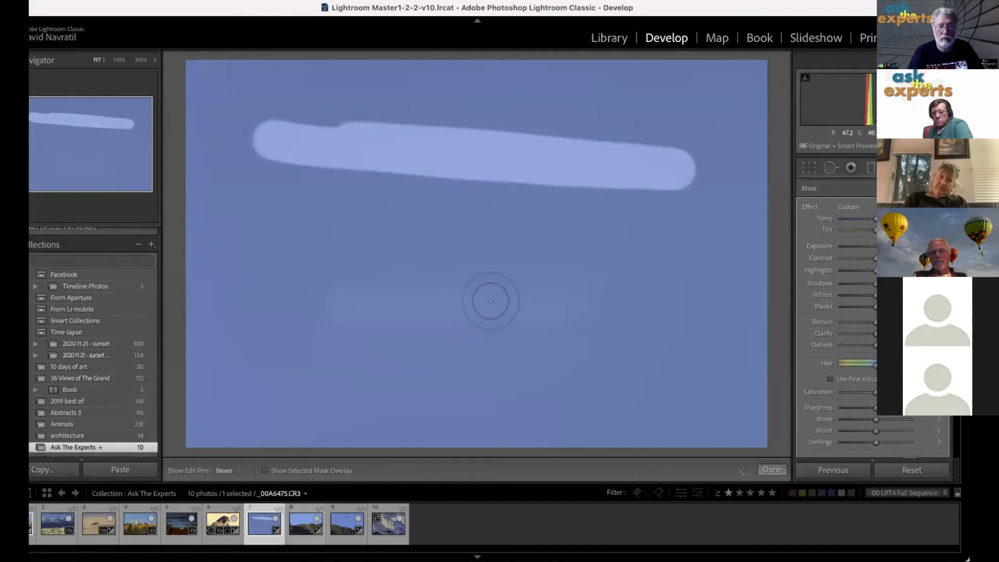
pyautogui.press('h')
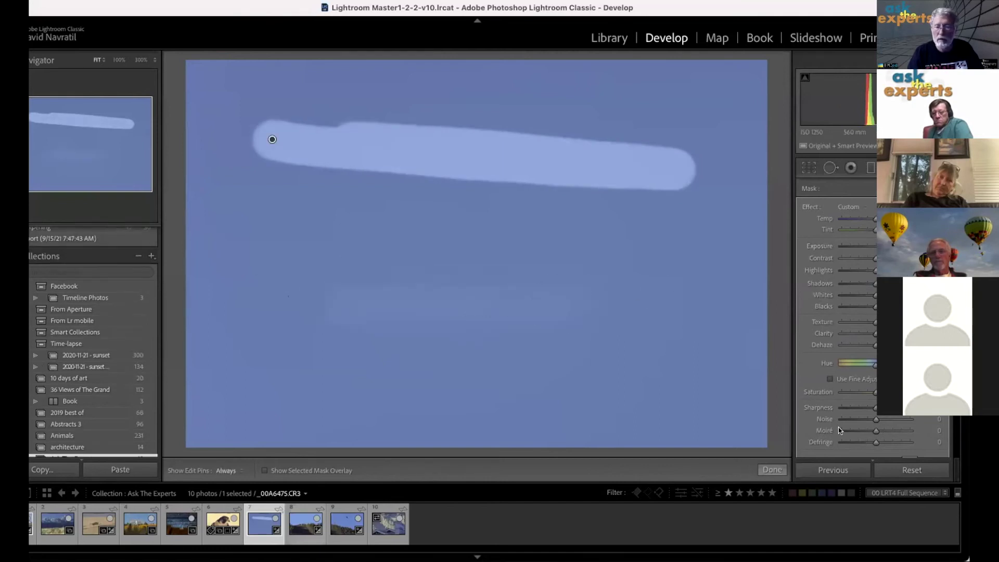
# Reset the photo's edits and paint a faint, soft brush stroke slanting slightly down across the middle.
pyautogui.click(912, 470)
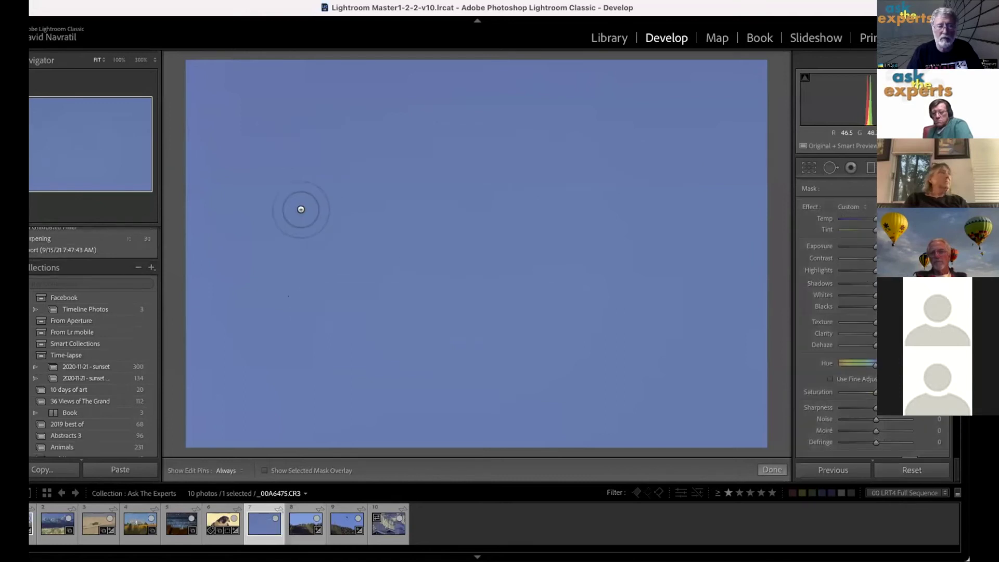
pyautogui.press('h')
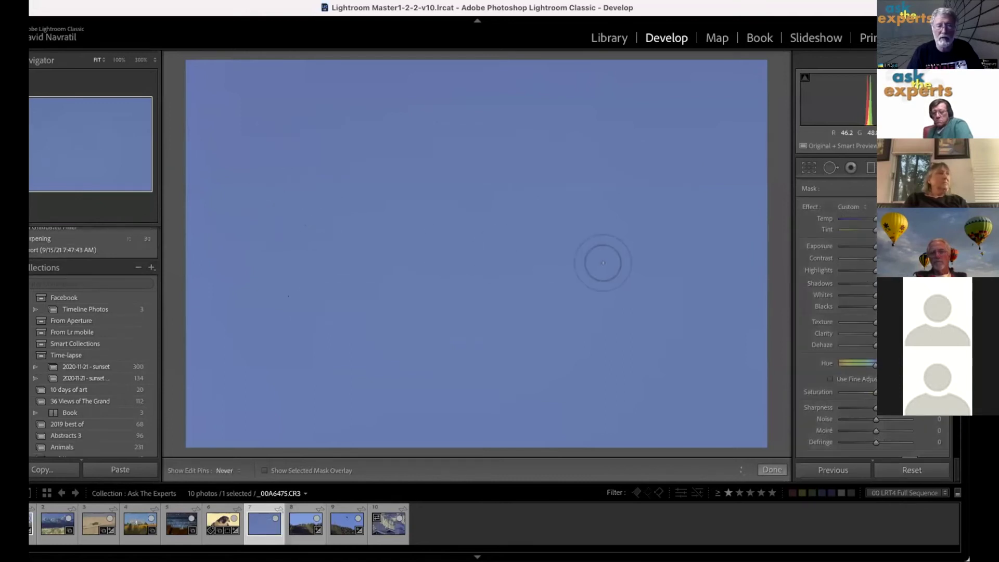
pyautogui.press('m')
pyautogui.click(267, 218)
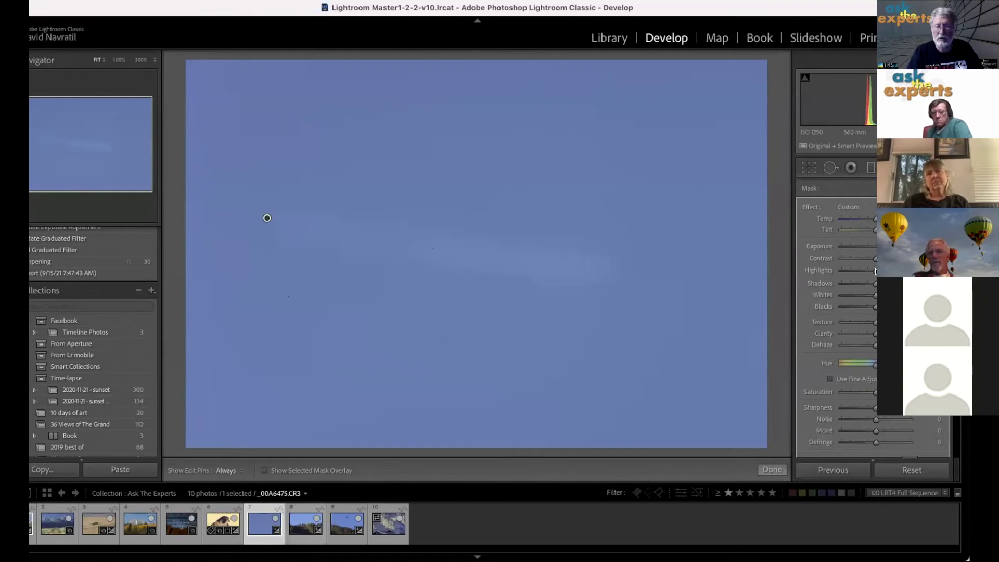
pyautogui.moveTo(842, 255); pyautogui.dragTo(814, 255)
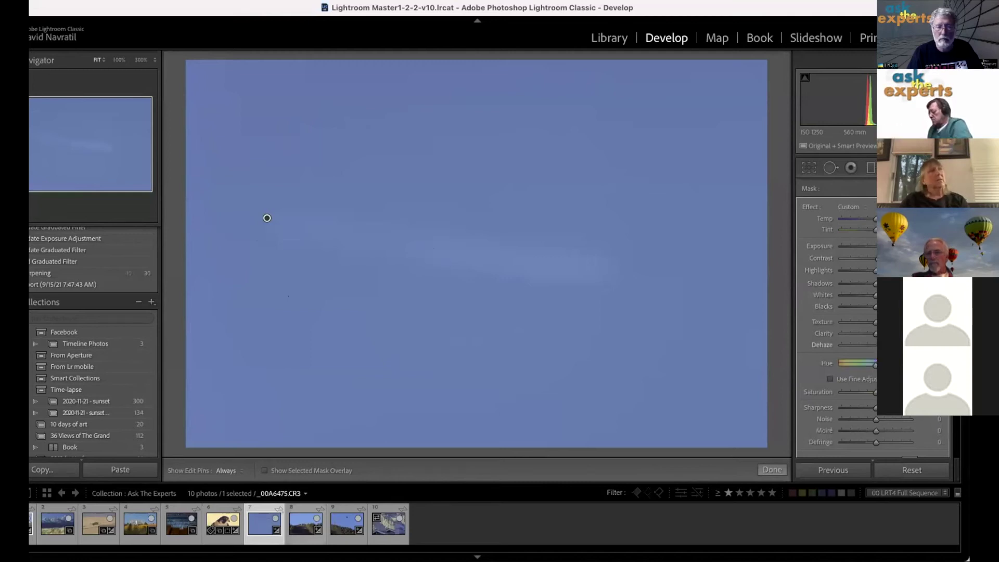
# Build up brightness with repeated overlapping brush strokes in the upper-right half of the photo.
pyautogui.moveTo(465, 181)
pyautogui.mouseDown()
pyautogui.moveTo(601, 188)
pyautogui.moveTo(446, 187)
pyautogui.moveTo(531, 187)
pyautogui.moveTo(484, 180)
pyautogui.mouseUp()
pyautogui.press('h')
pyautogui.moveTo(471, 130)
pyautogui.mouseDown()
pyautogui.moveTo(654, 198)
pyautogui.moveTo(558, 216)
pyautogui.moveTo(595, 119)
pyautogui.moveTo(536, 197)
pyautogui.moveTo(627, 156)
pyautogui.moveTo(557, 156)
pyautogui.moveTo(625, 253)
pyautogui.moveTo(592, 229)
pyautogui.moveTo(502, 244)
pyautogui.moveTo(587, 232)
pyautogui.mouseUp()
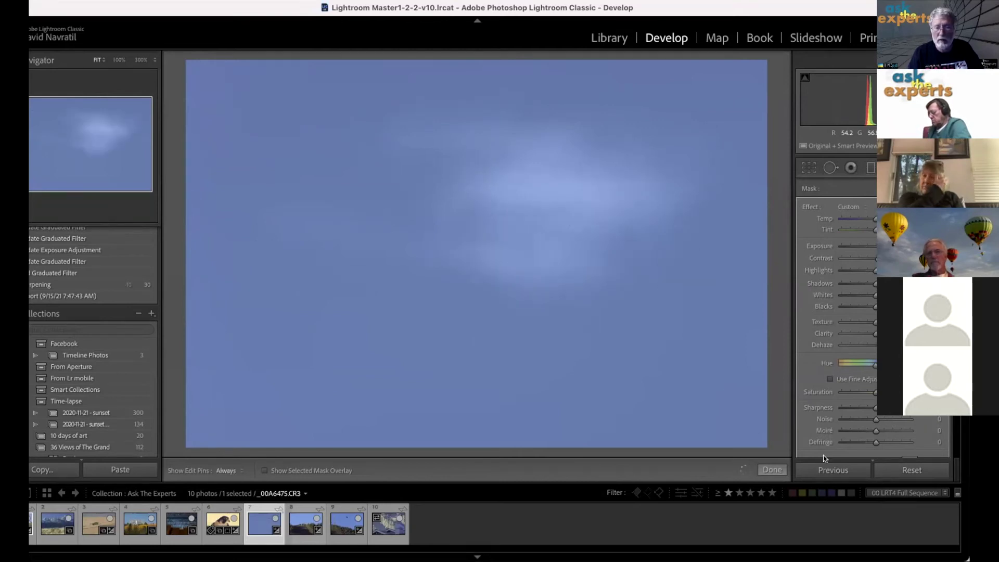
pyautogui.press('h')
# Raise the brush's flow to 40, enlarge the brush and paint a broad glow over the lower-center area.
pyautogui.scroll(-4, 838, 377)
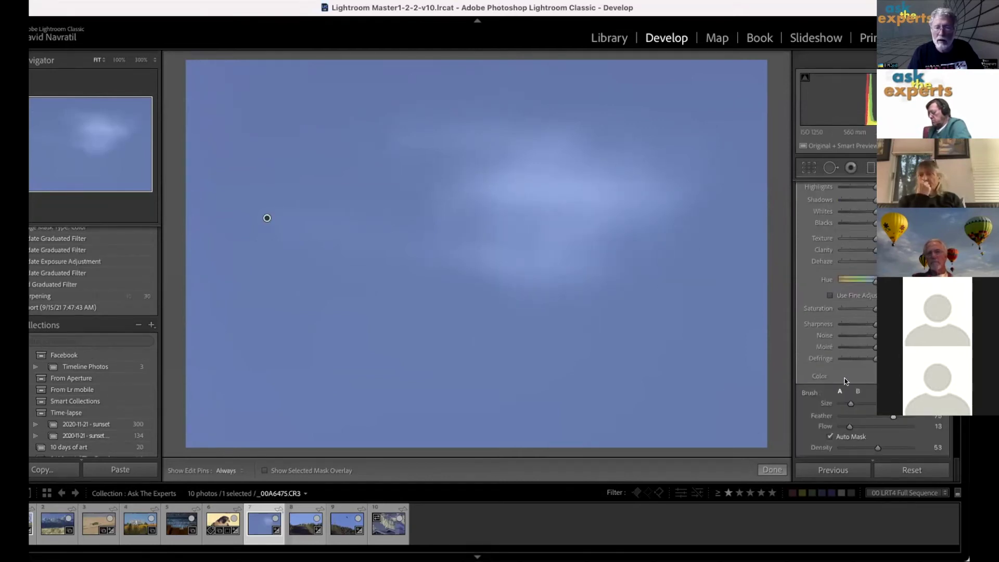
pyautogui.scroll(-3, 845, 378)
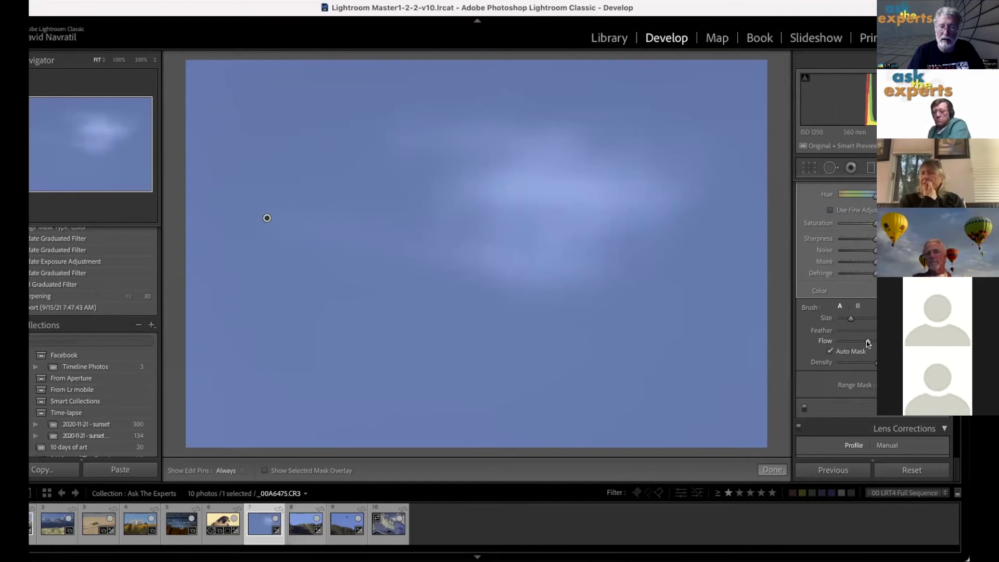
pyautogui.moveTo(852, 319); pyautogui.dragTo(869, 318)
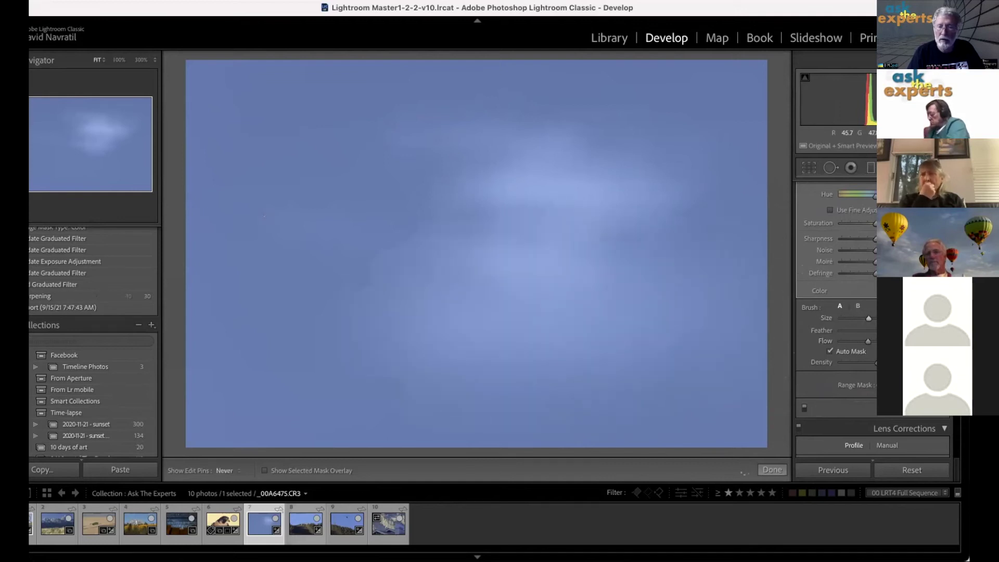
pyautogui.press('h')
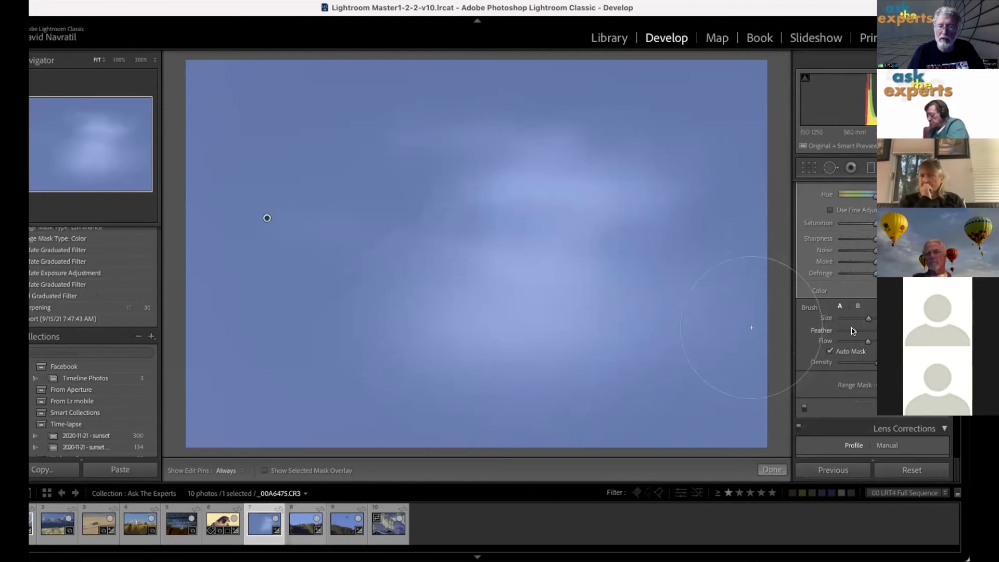
# Lower the brush's feather slightly and paint more brightness over the left-center area of the photo.
pyautogui.moveTo(864, 331); pyautogui.dragTo(859, 331)
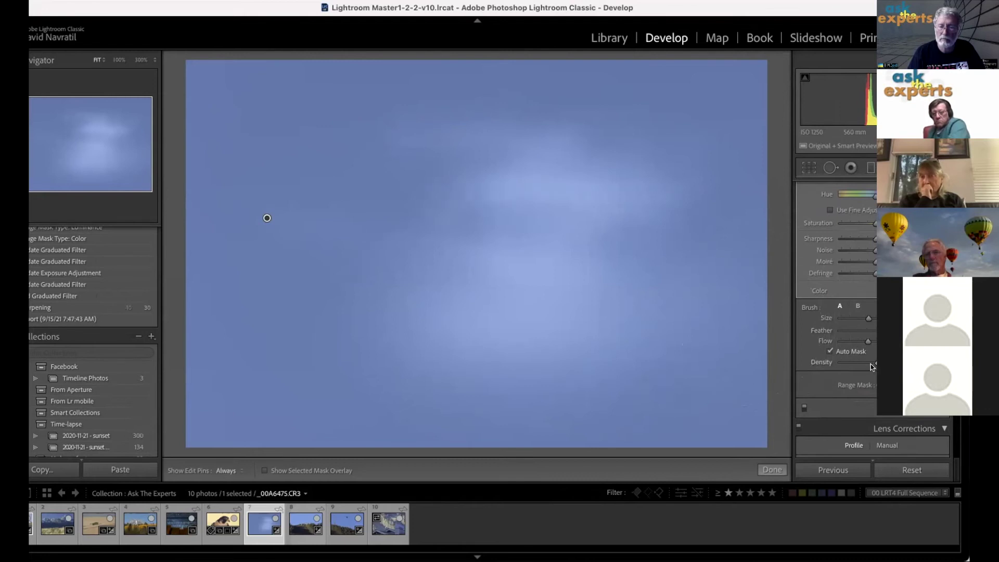
pyautogui.scroll(-3, 874, 372)
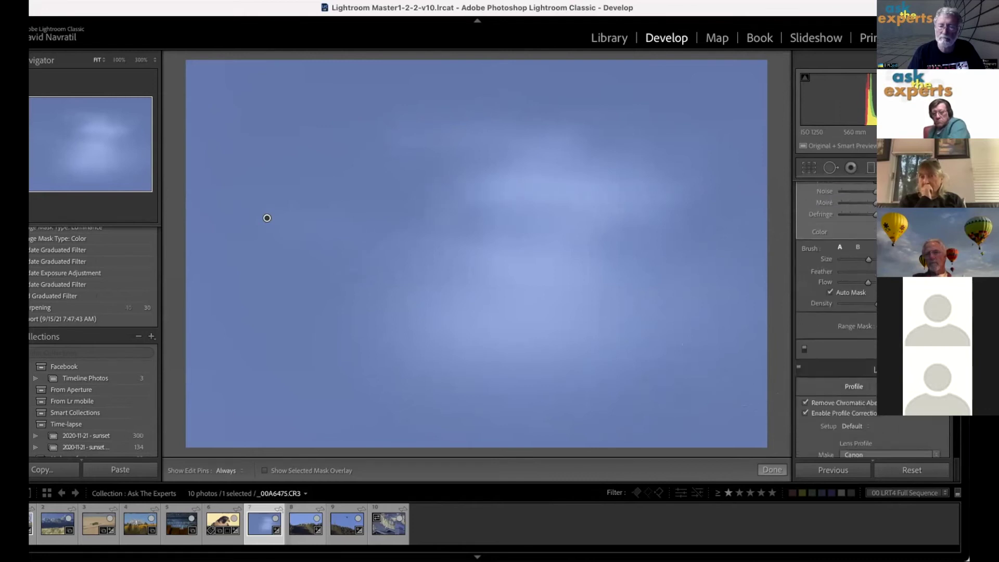
pyautogui.press('h')
pyautogui.press('h')
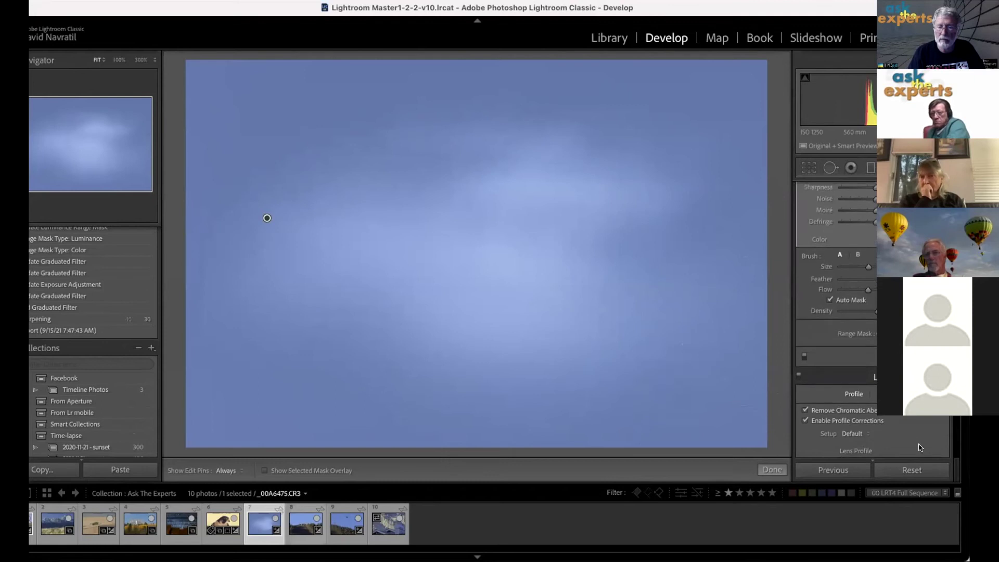
# Reset the photo's edits and reduce the brush size.
pyautogui.click(904, 471)
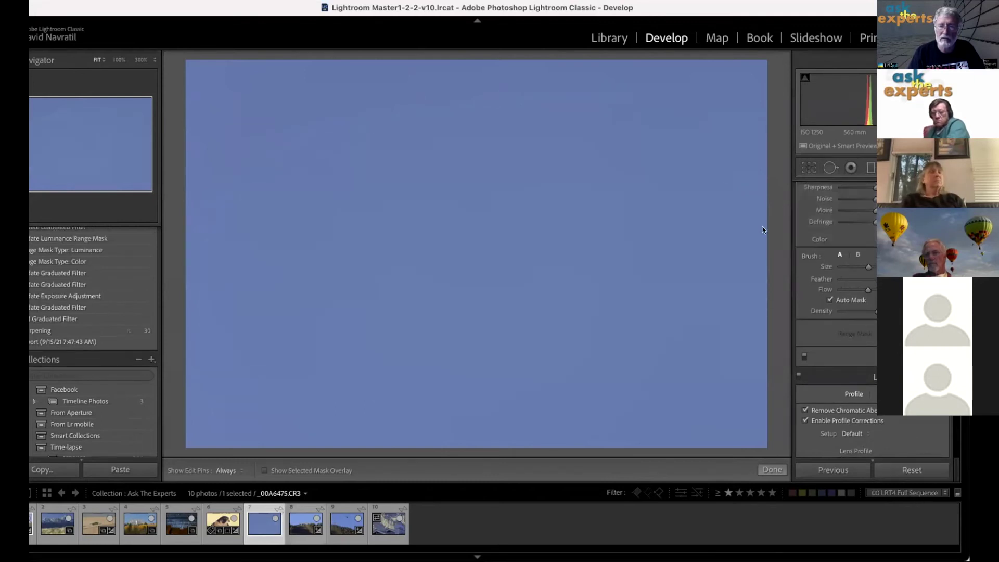
pyautogui.press('[')
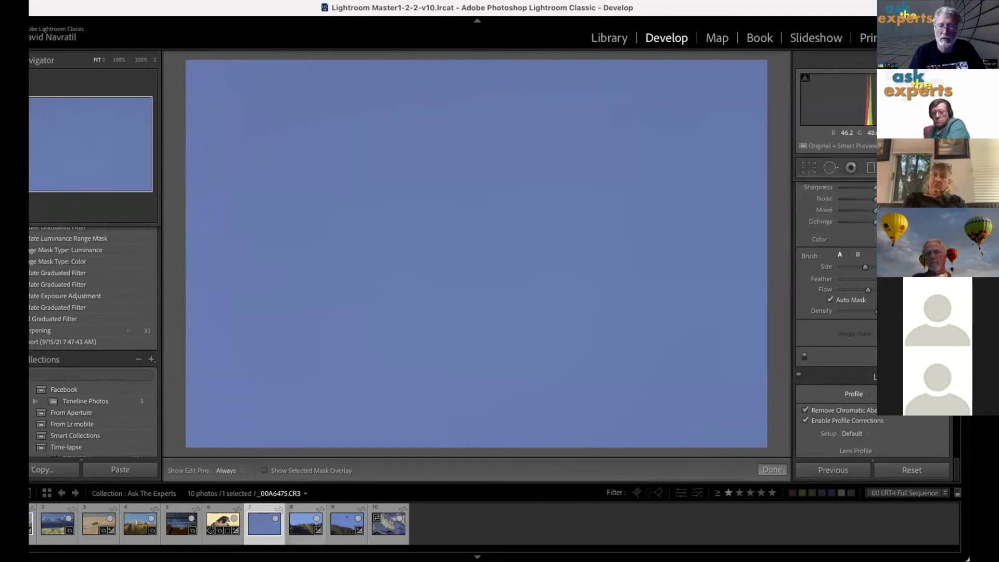
pyautogui.press('[')
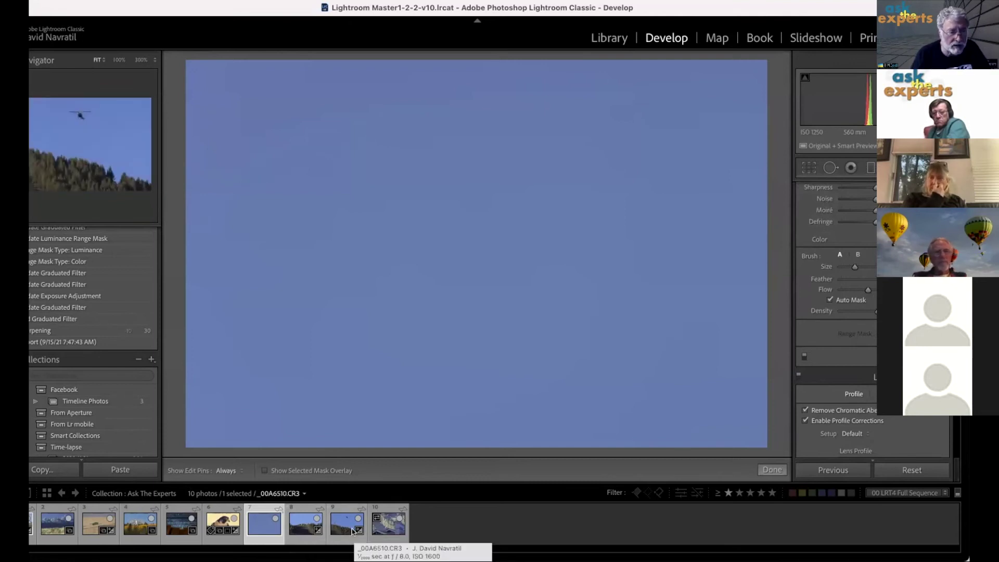
# Open the mountain and autumn trees photo _MG_9790.CR2 and bring up the Adjustment Brush's brush settings for it.
pyautogui.click(141, 524)
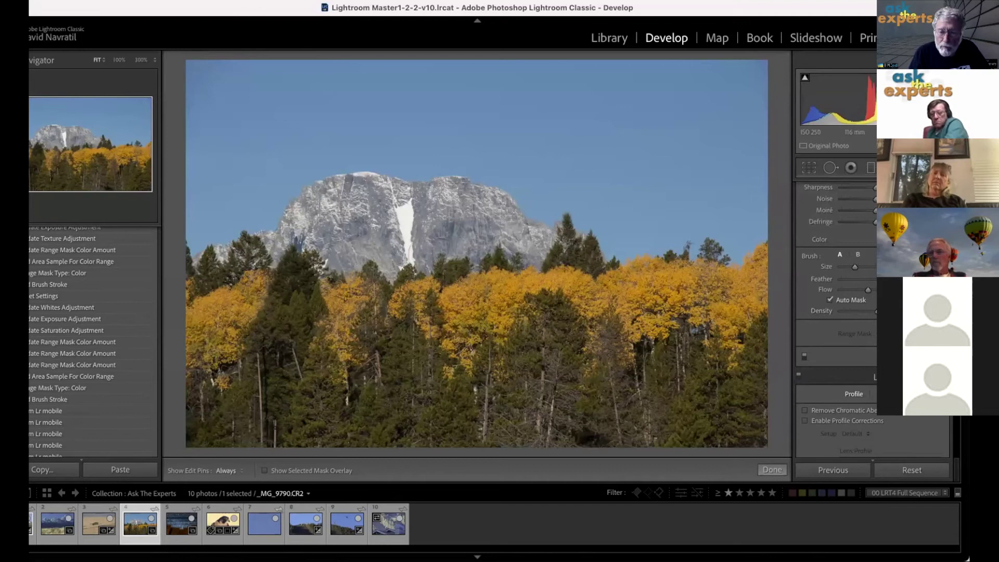
pyautogui.scroll(3, 865, 311)
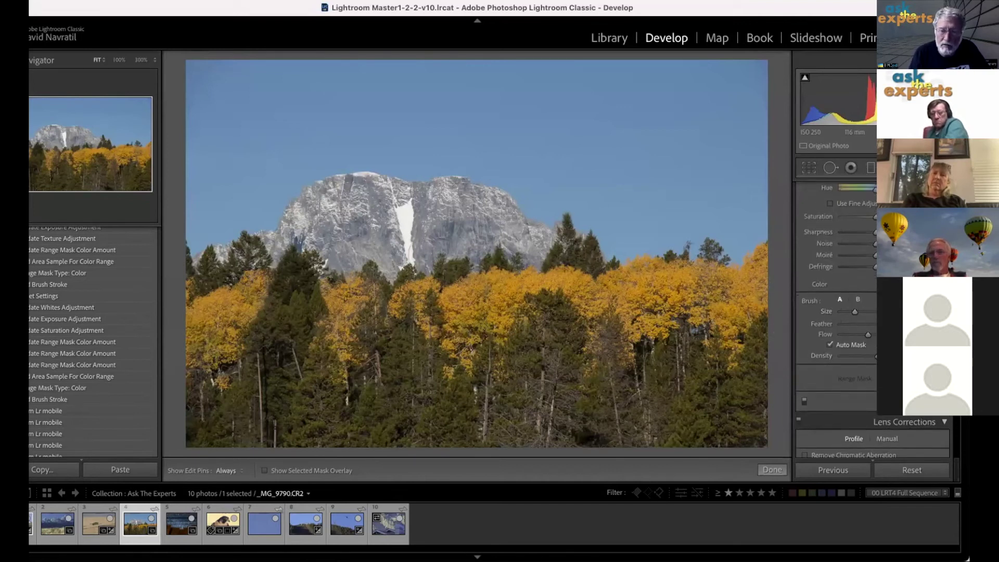
pyautogui.press('k')
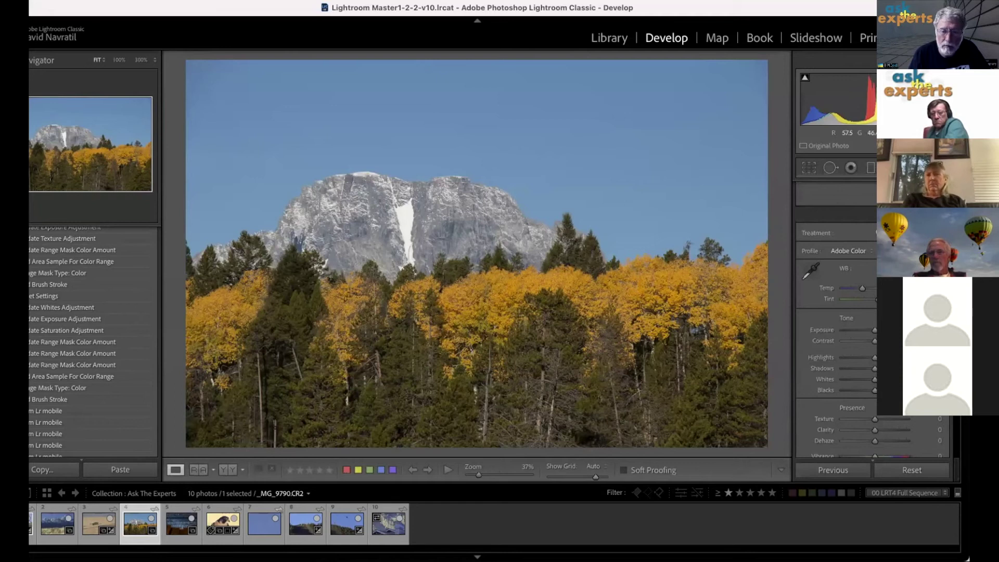
pyautogui.scroll(-12, 873, 321)
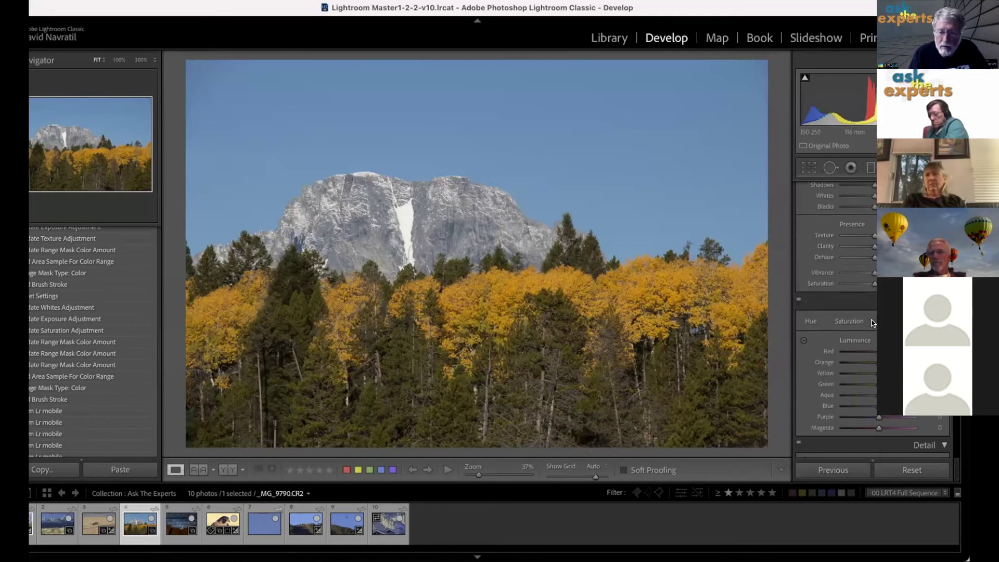
pyautogui.scroll(-6, 872, 319)
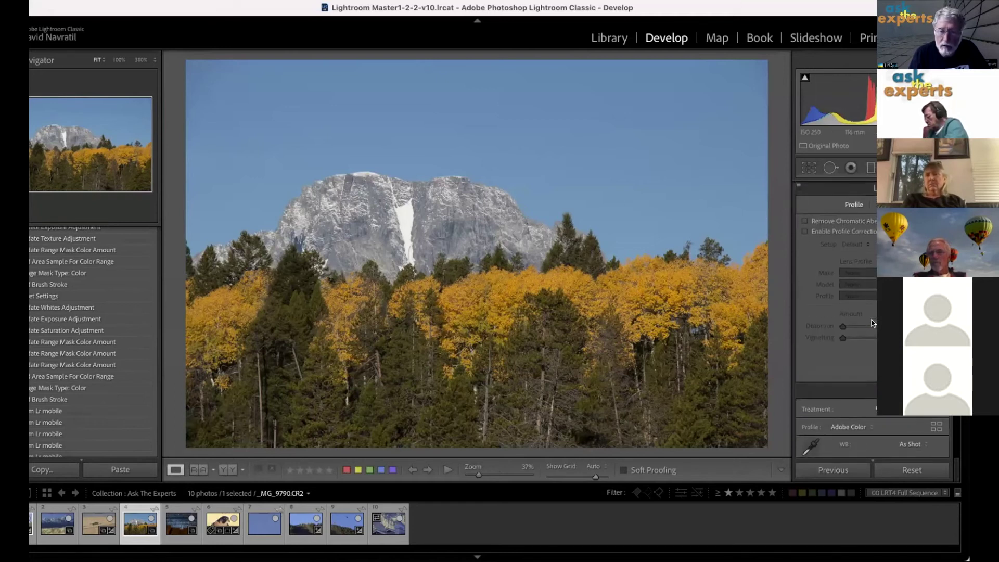
pyautogui.press('k')
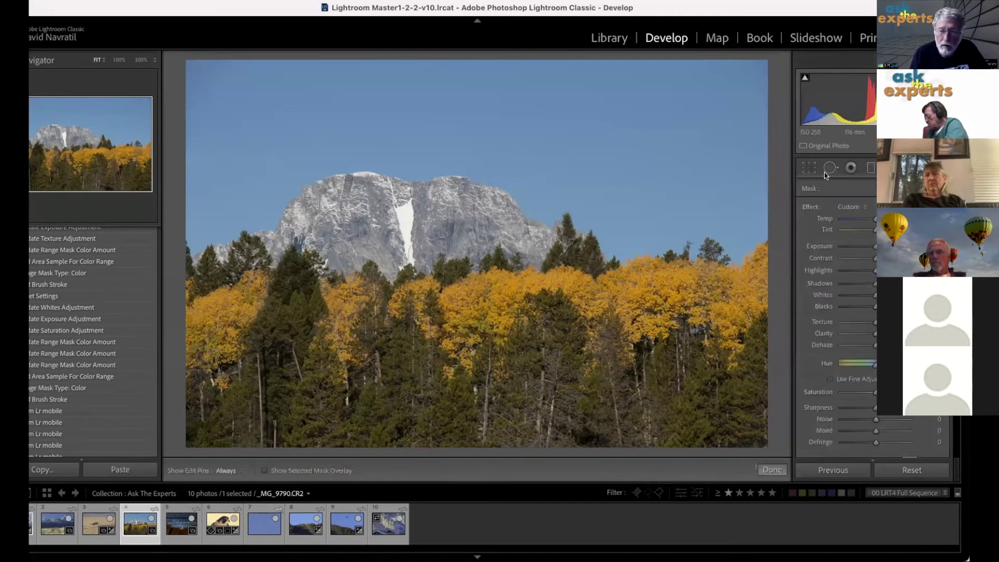
pyautogui.scroll(-6, 863, 358)
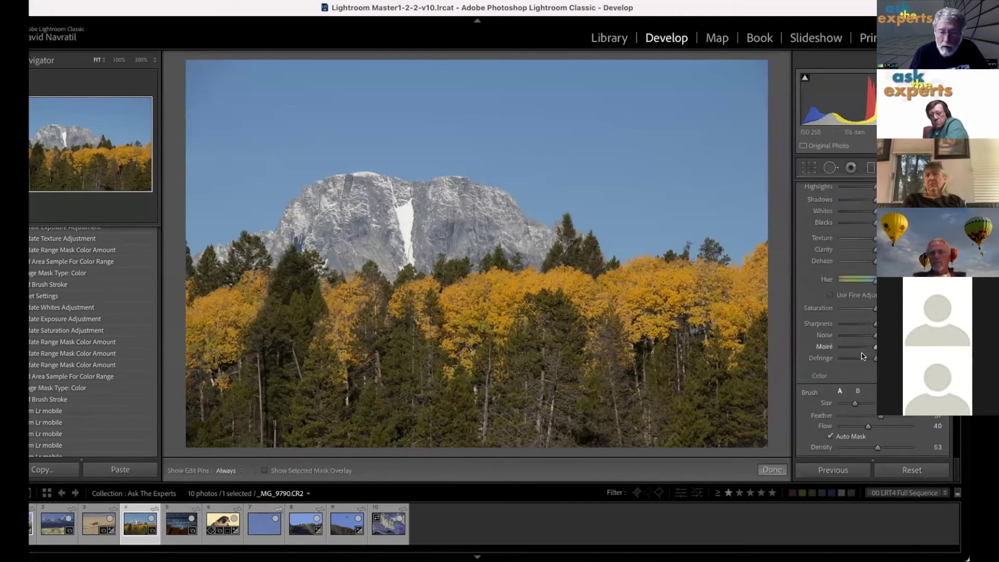
pyautogui.scroll(2, 849, 270)
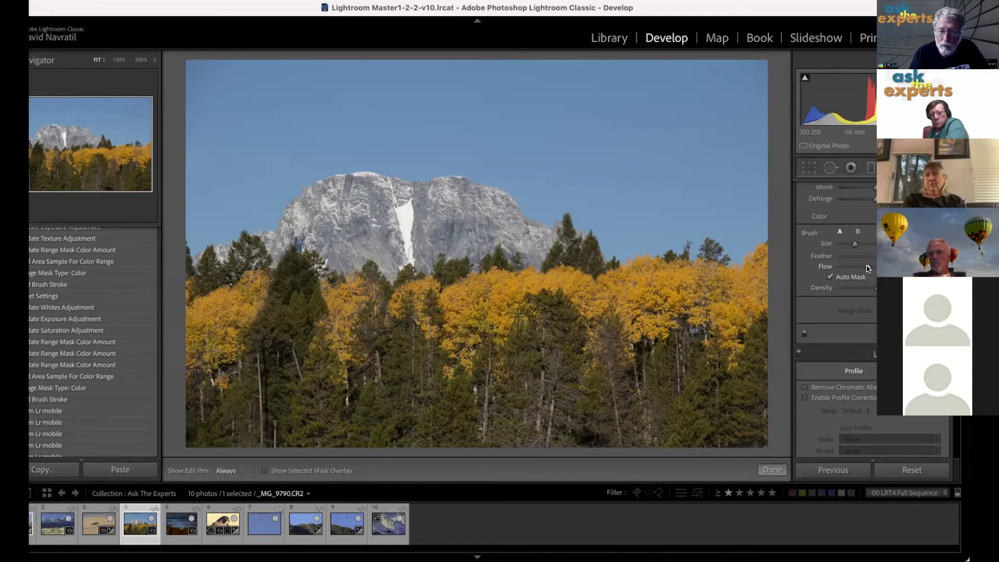
# Shrink the brush and paint over the yellow trees from the center to the right edge, showing the selected mask overlay.
pyautogui.moveTo(854, 243)
pyautogui.mouseDown()
pyautogui.moveTo(864, 241)
pyautogui.moveTo(850, 245)
pyautogui.mouseUp()
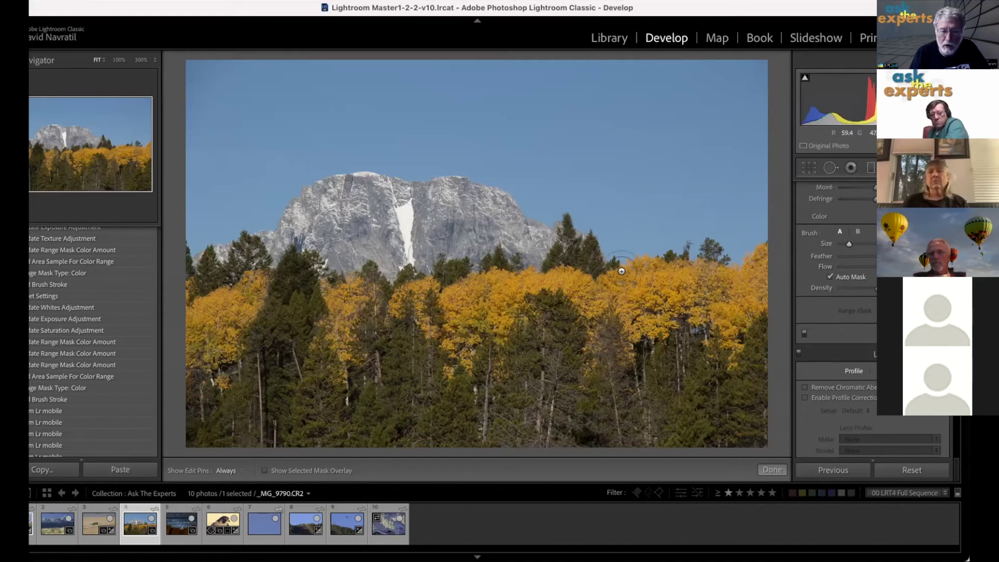
pyautogui.press('h')
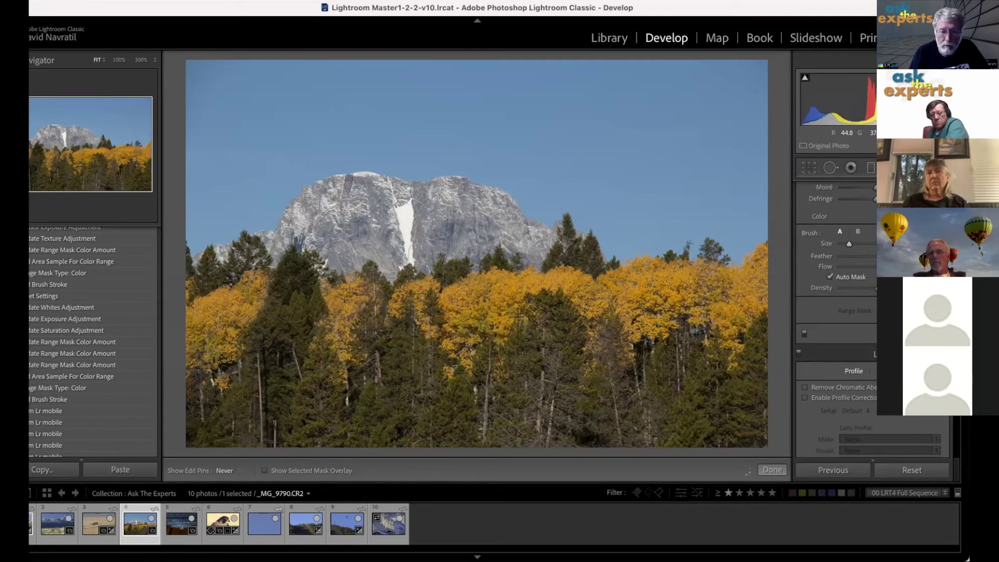
pyautogui.press('h')
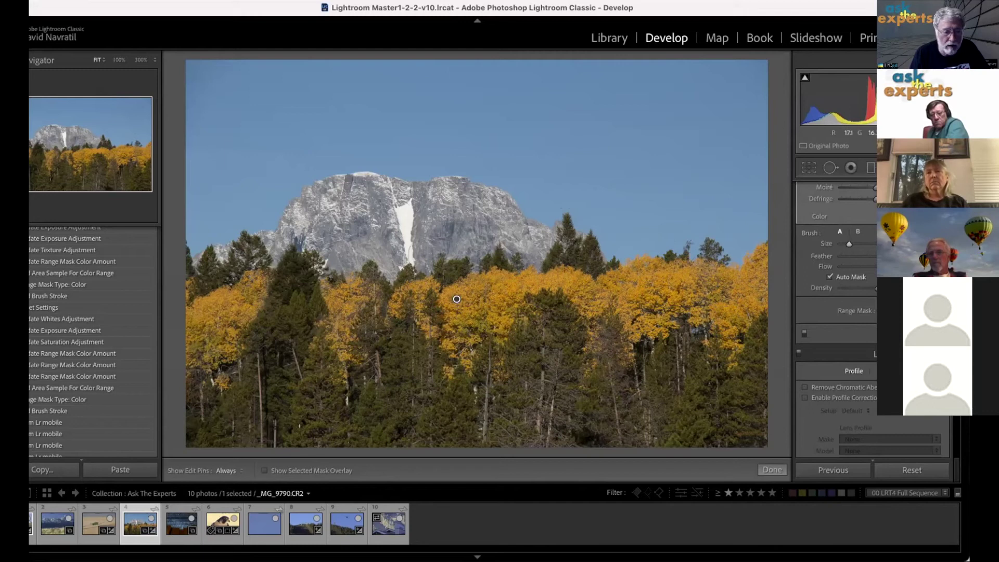
pyautogui.click(263, 469)
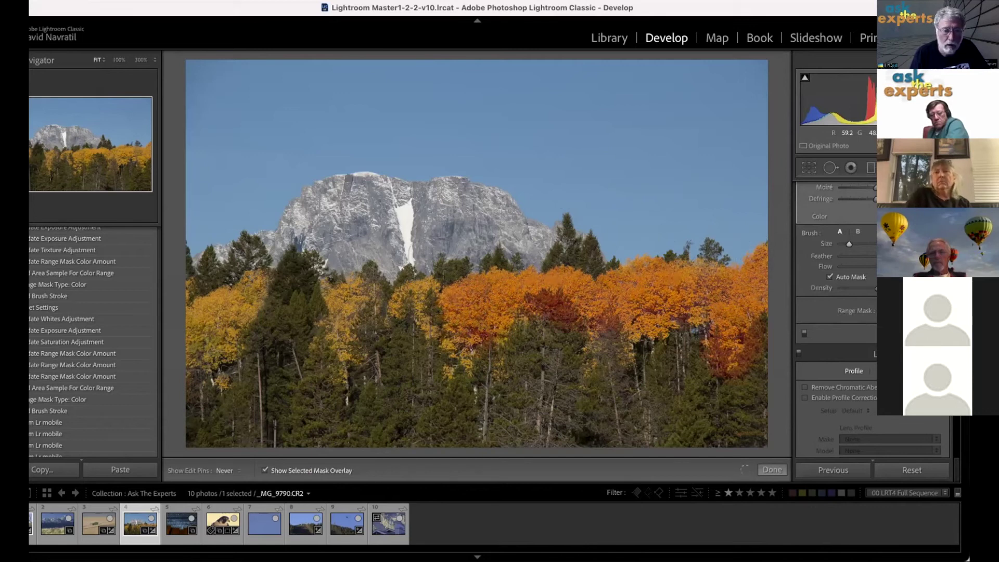
pyautogui.press('h')
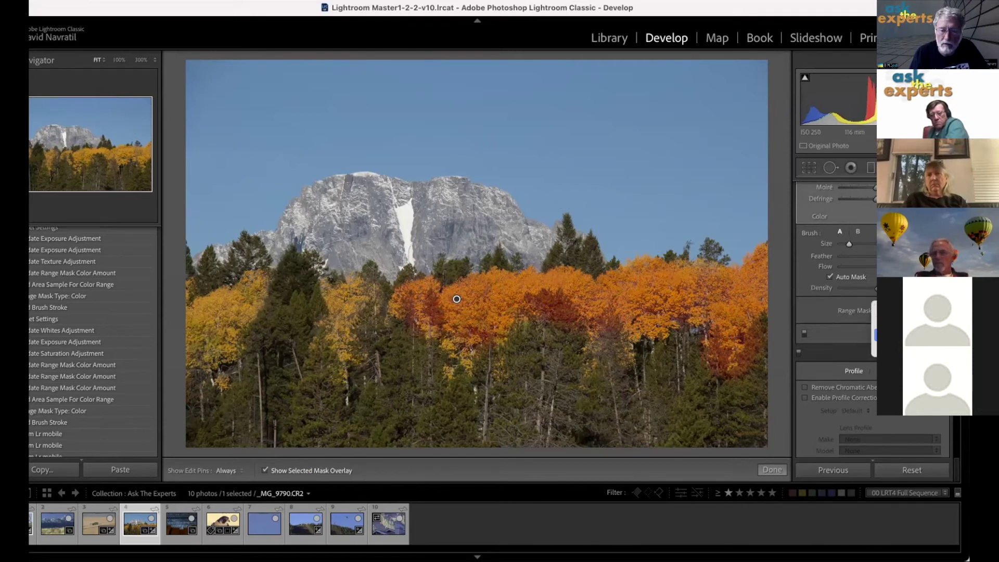
# Switch the brush's range mask to Color and sample the yellow foliage in two spots, right of center and near the middle.
pyautogui.press('Return')
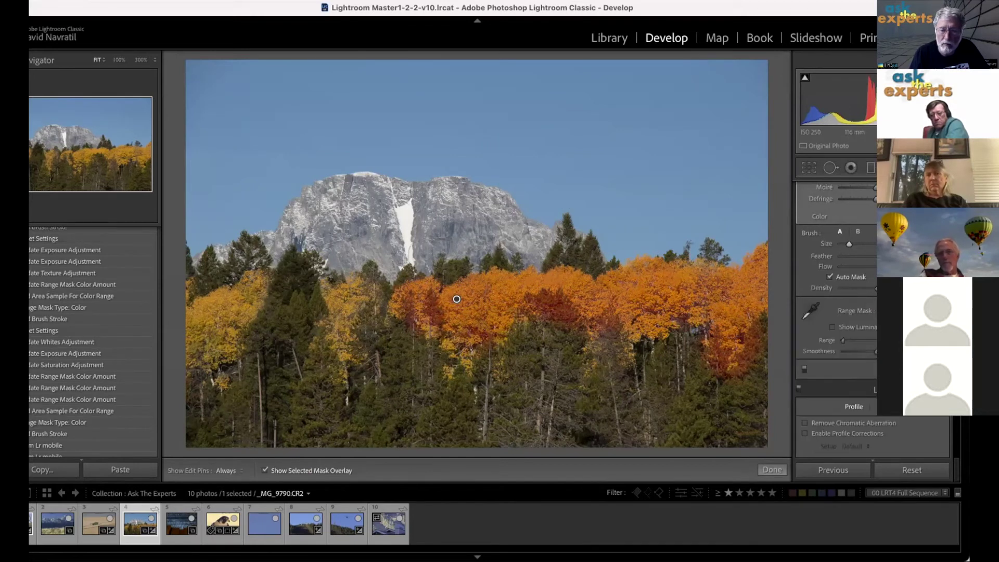
pyautogui.click(811, 311)
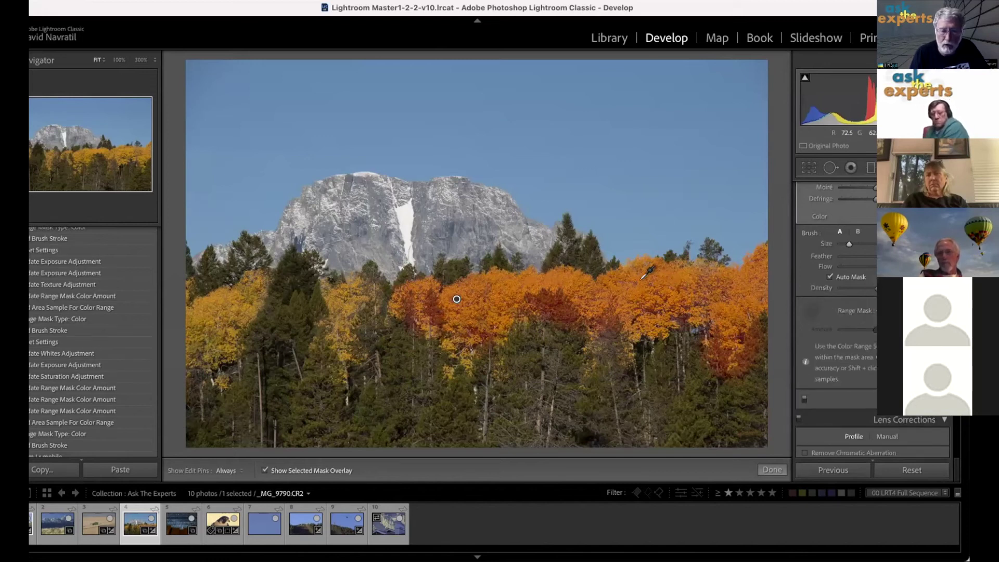
pyautogui.moveTo(636, 292); pyautogui.dragTo(667, 284)
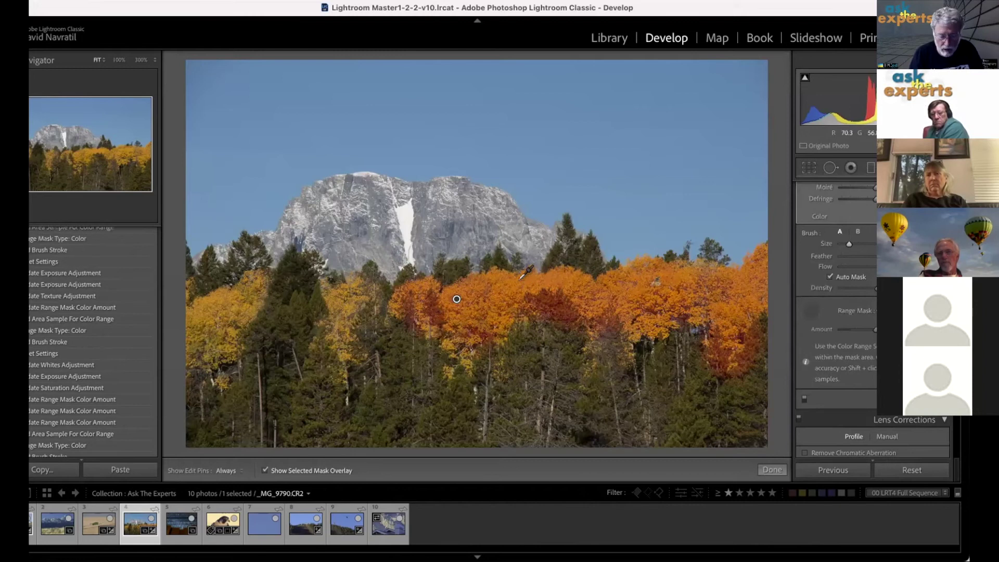
pyautogui.keyDown('shift'); pyautogui.click(508, 284); pyautogui.keyUp('shift')
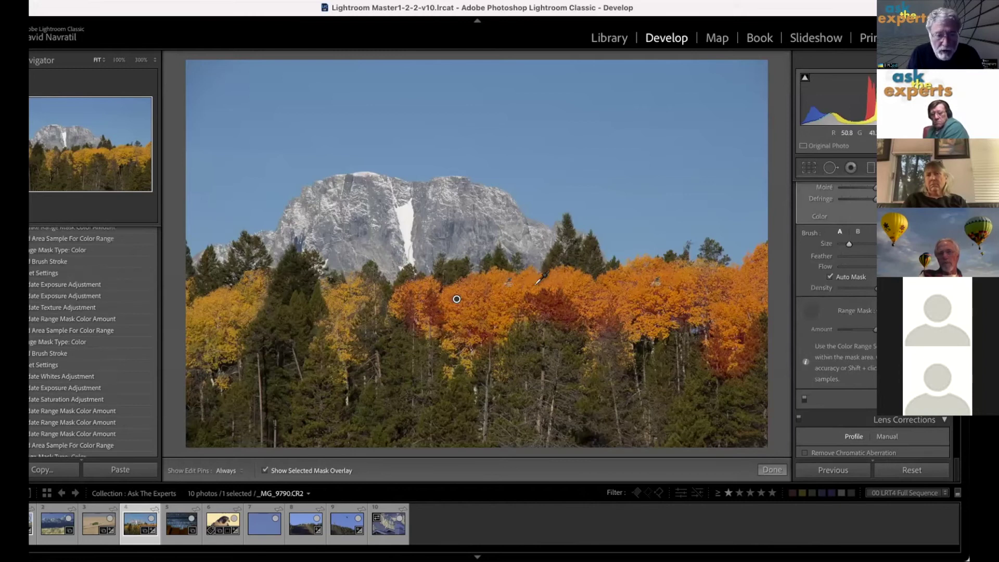
# Add a third color sample from the yellow foliage near the photo's right edge and brighten the masked trees' exposure with the mask overlay hidden.
pyautogui.keyDown('shift'); pyautogui.click(735, 305); pyautogui.keyUp('shift')
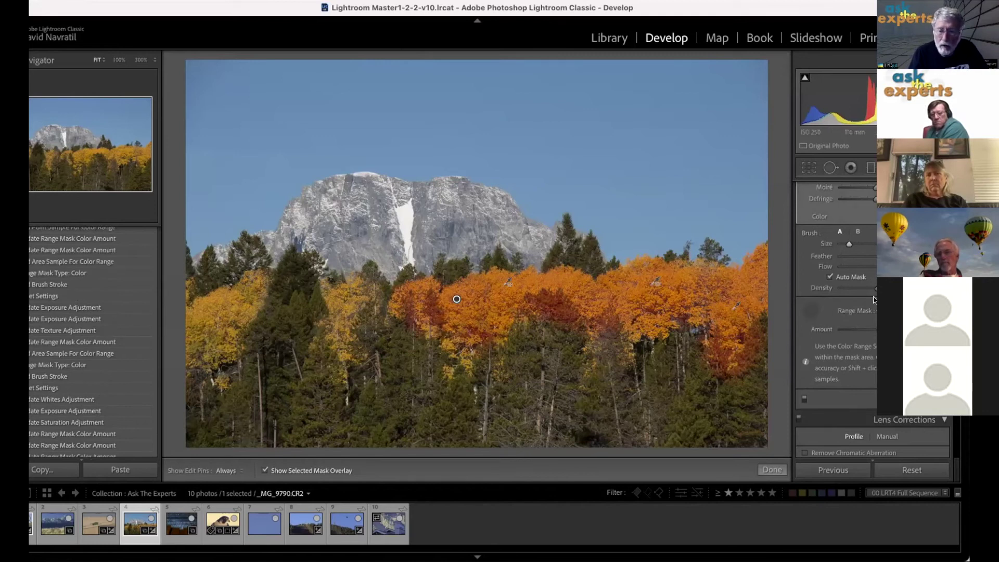
pyautogui.click(264, 471)
pyautogui.scroll(6, 870, 280)
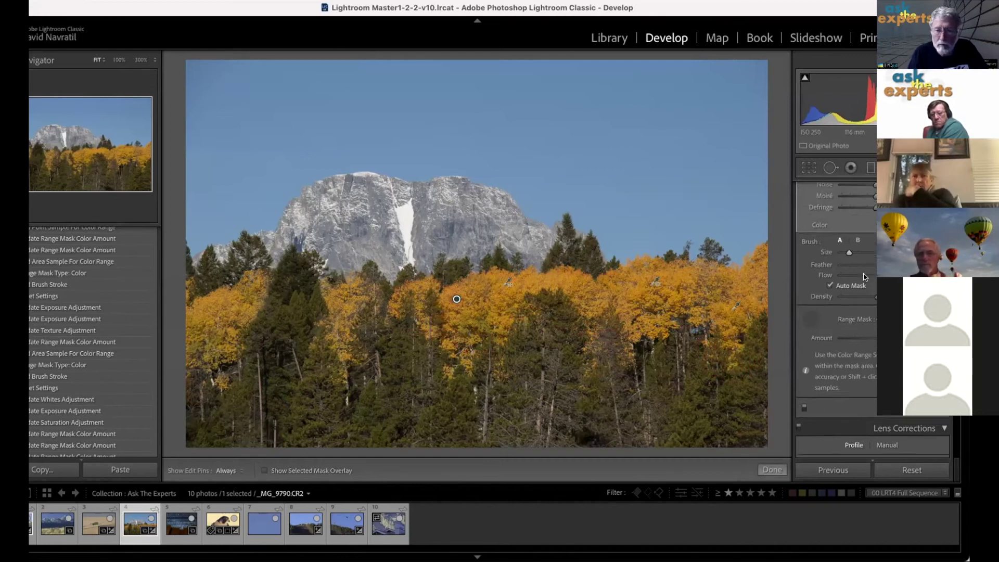
pyautogui.moveTo(875, 246); pyautogui.dragTo(891, 246)
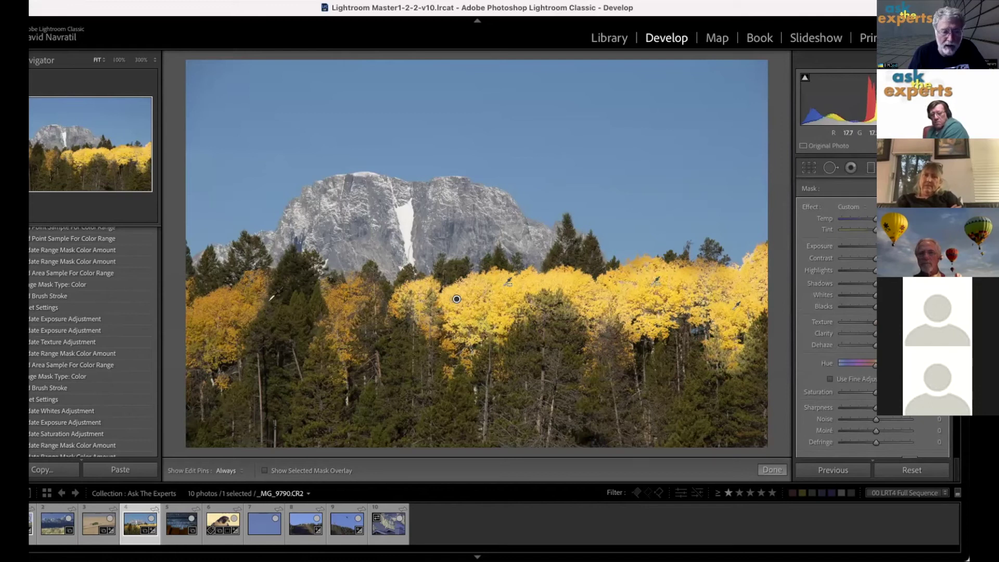
pyautogui.click(364, 313)
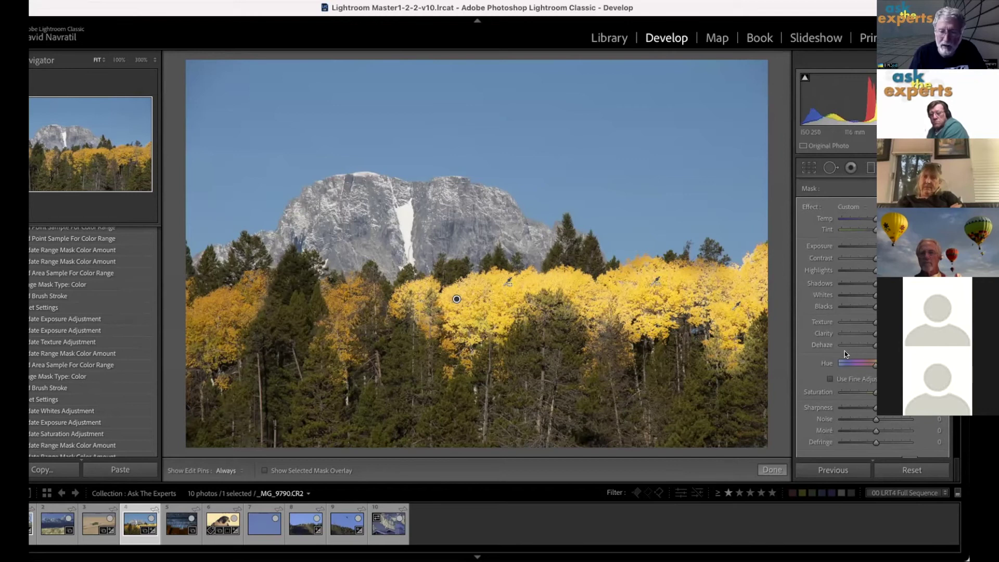
# Lower the brush mask's exposure until the selected trees are clearly darkened, then raise it back to slightly brighter than the original.
pyautogui.scroll(-3, 845, 350)
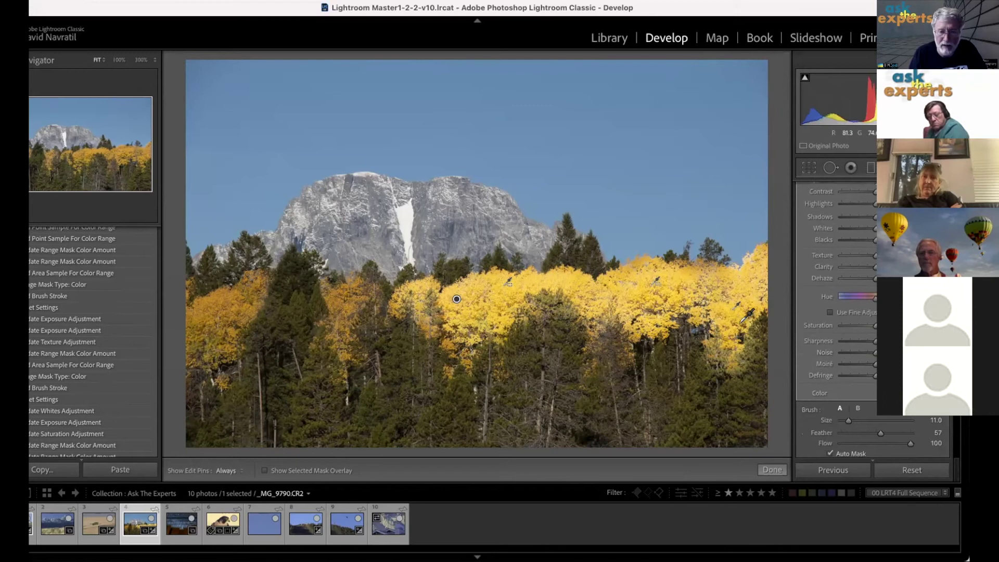
pyautogui.scroll(-5, 864, 342)
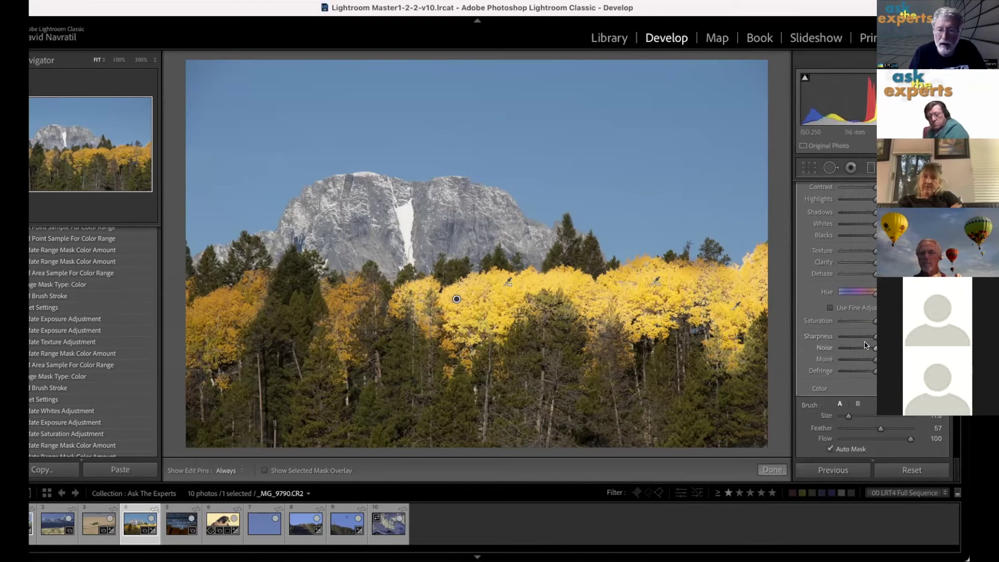
pyautogui.scroll(-3, 864, 344)
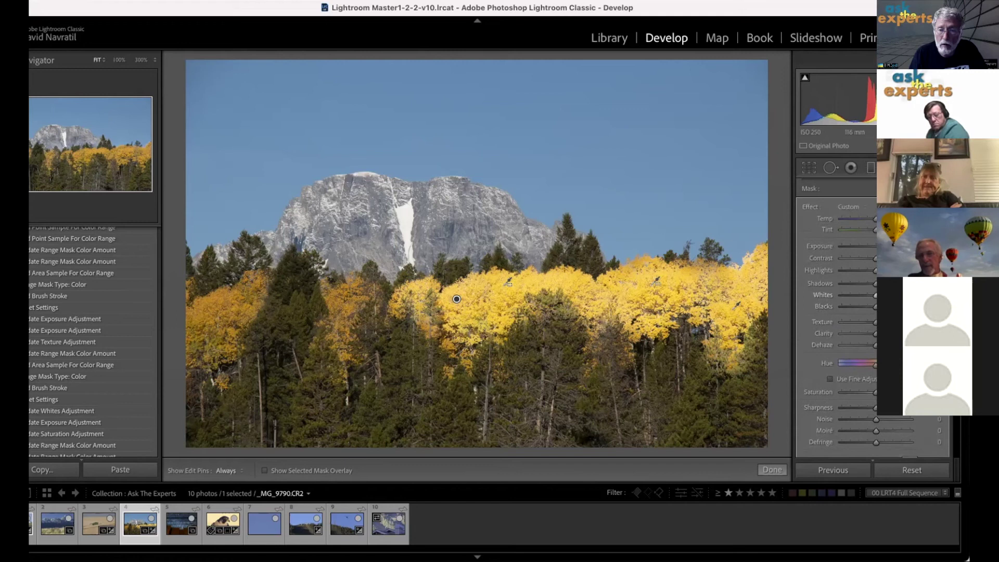
pyautogui.moveTo(876, 246); pyautogui.dragTo(854, 249)
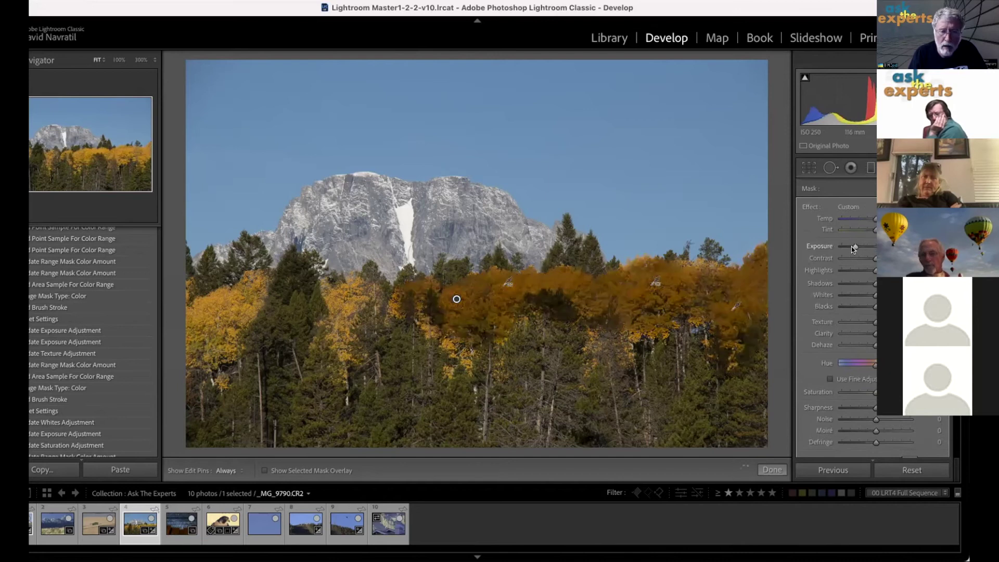
pyautogui.click(874, 248)
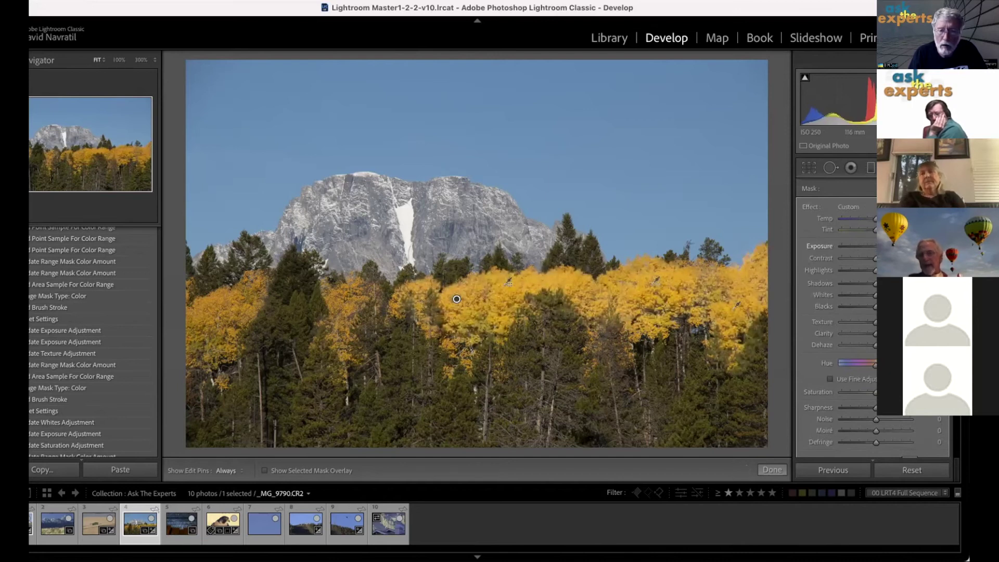
# Put away the color range eyedropper in the brush's Range Mask settings so the sample markers are hidden.
pyautogui.scroll(-3, 876, 323)
pyautogui.scroll(-5, 876, 323)
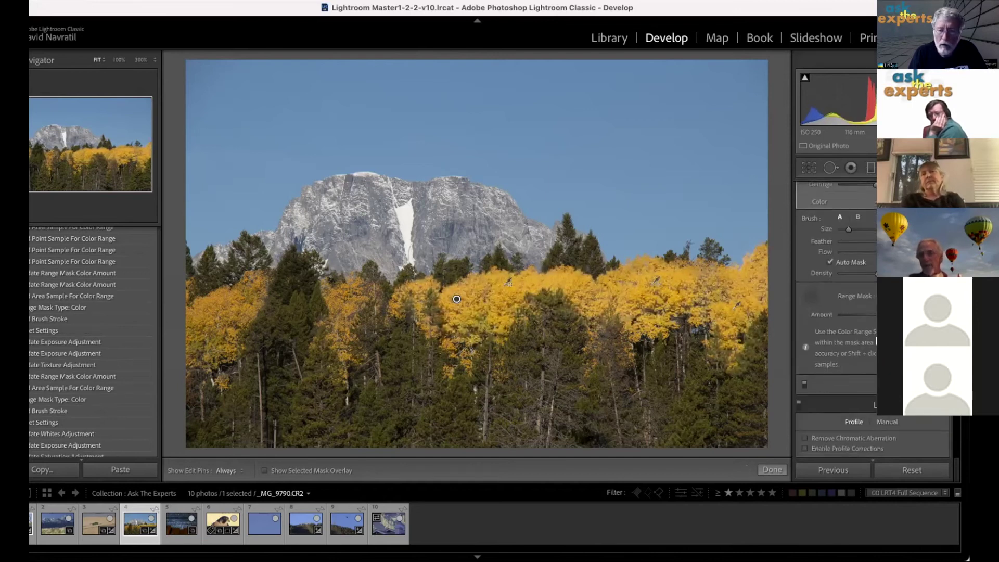
pyautogui.scroll(1, 876, 322)
pyautogui.click(823, 306)
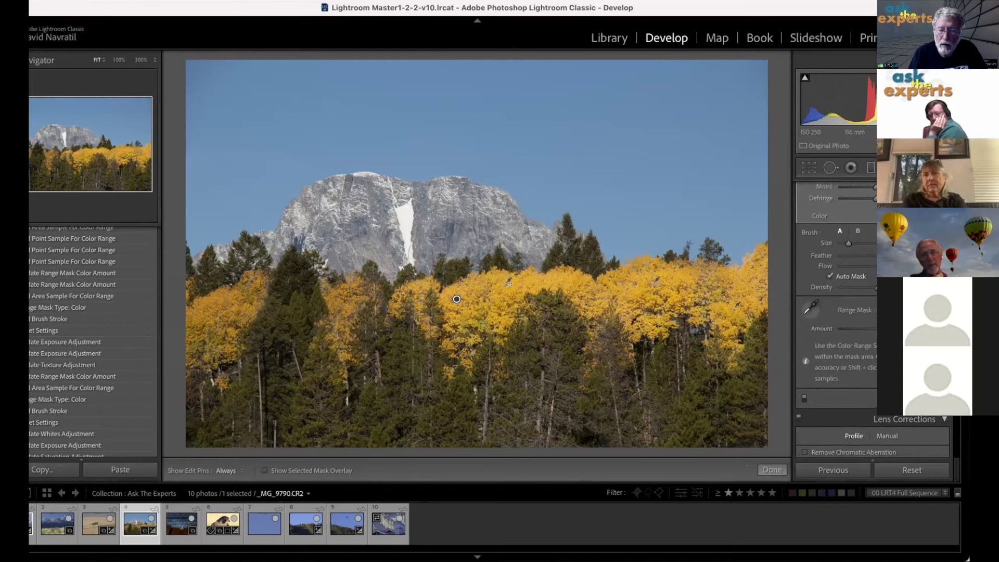
pyautogui.click(807, 315)
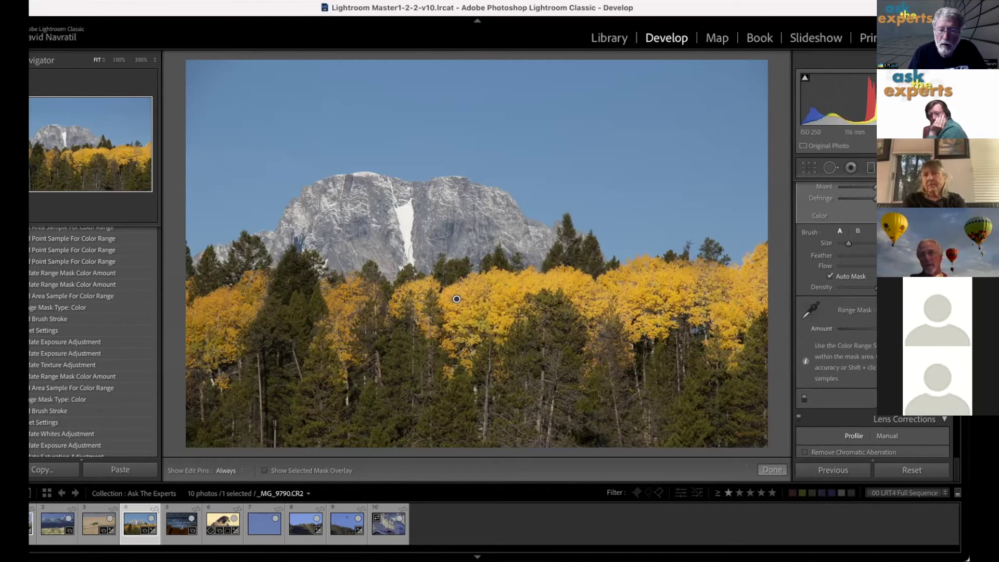
# Sweep the masked trees' exposure from very dark to bright to check the color mask, then return it to near neutral.
pyautogui.scroll(10, 836, 313)
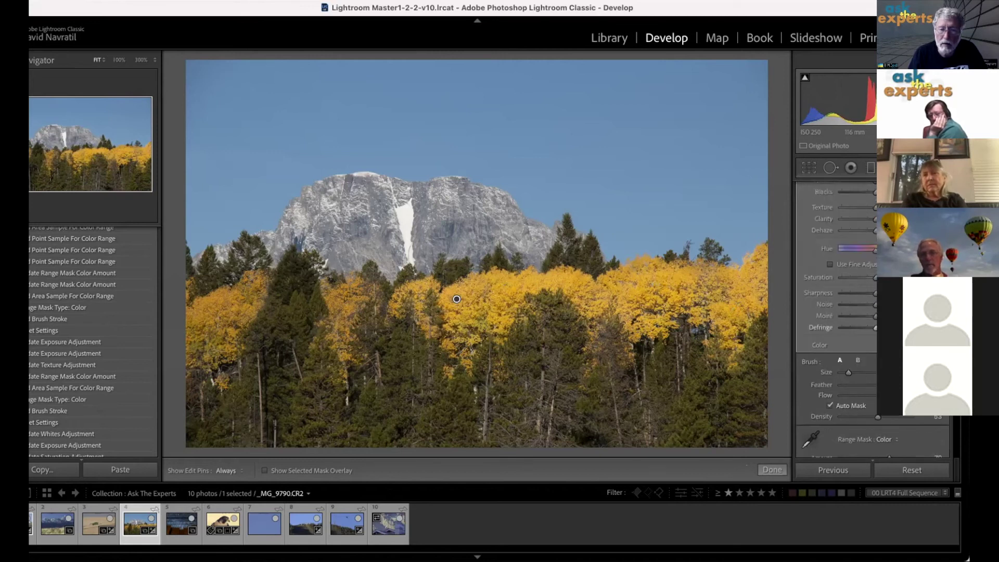
pyautogui.scroll(2, 836, 312)
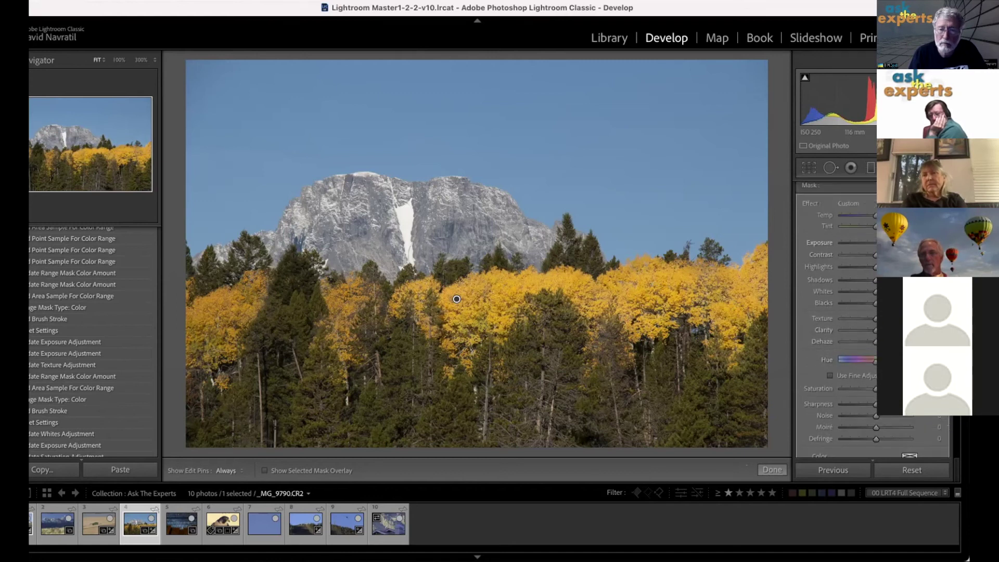
pyautogui.moveTo(879, 244); pyautogui.dragTo(844, 243)
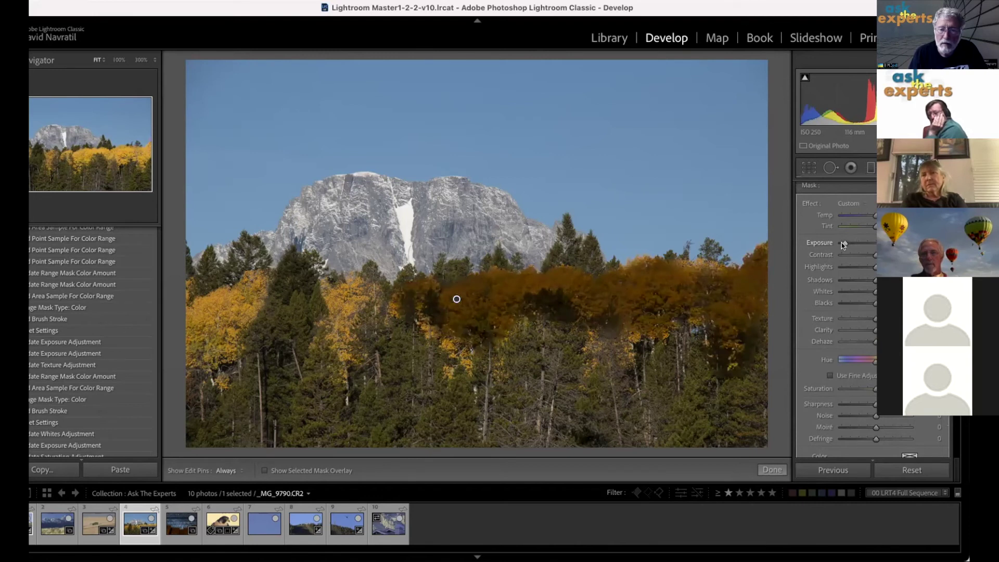
pyautogui.click(874, 245)
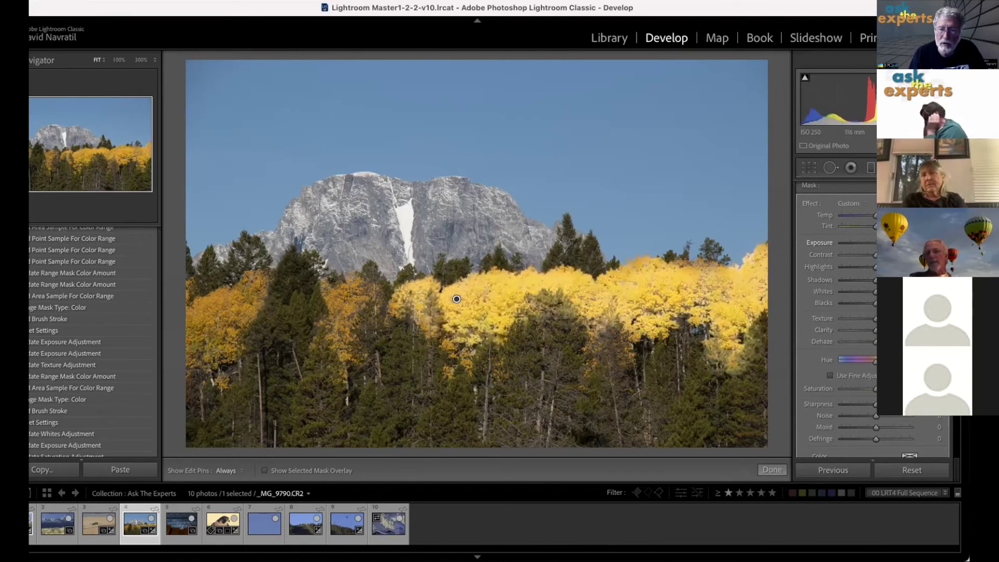
pyautogui.moveTo(888, 243)
pyautogui.mouseDown()
pyautogui.moveTo(873, 245)
pyautogui.moveTo(888, 245)
pyautogui.mouseUp()
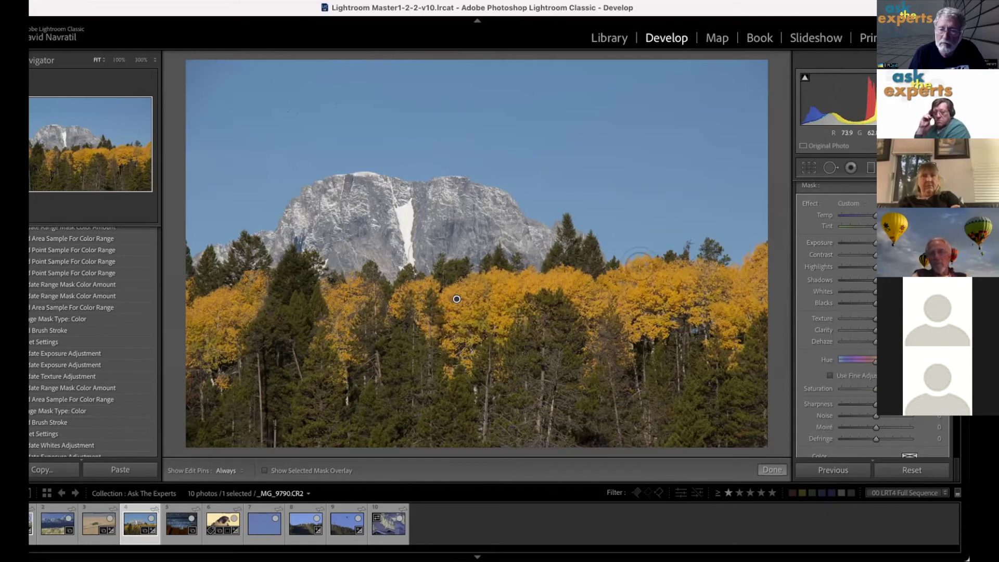
# Reset all edits on the mountain and autumn trees photo, removing the brush mask.
pyautogui.scroll(-3, 842, 288)
pyautogui.scroll(-5, 842, 289)
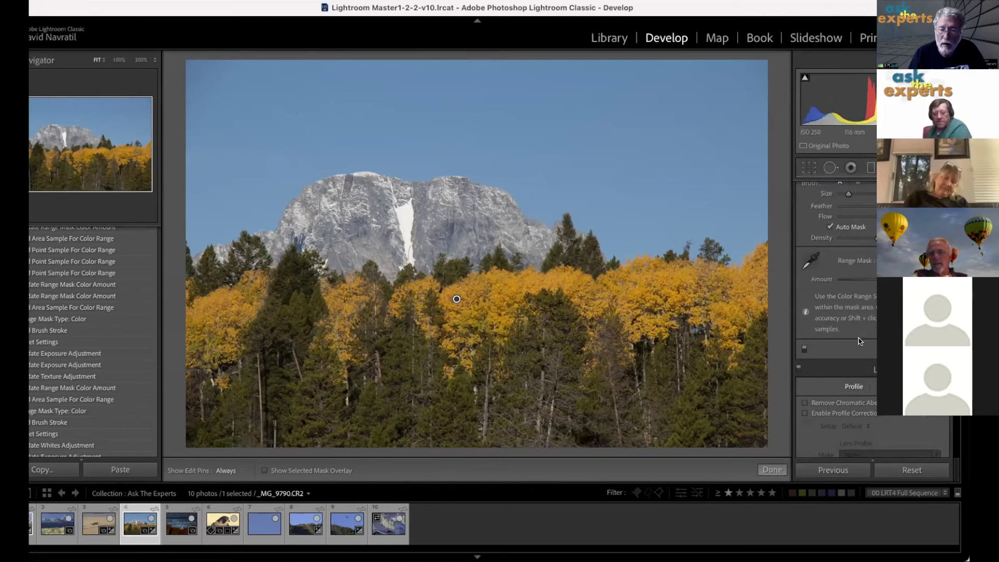
pyautogui.click(912, 471)
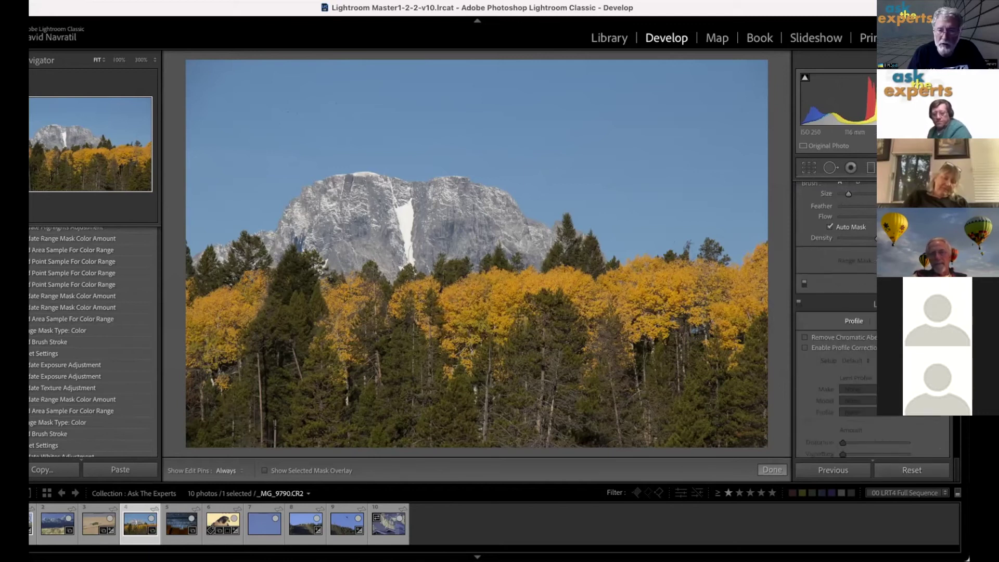
# Turn on the selected mask overlay and paint a new Adjustment Brush mask over the yellow trees from the center to the right edge.
pyautogui.scroll(1, 960, 274)
pyautogui.scroll(4, 960, 275)
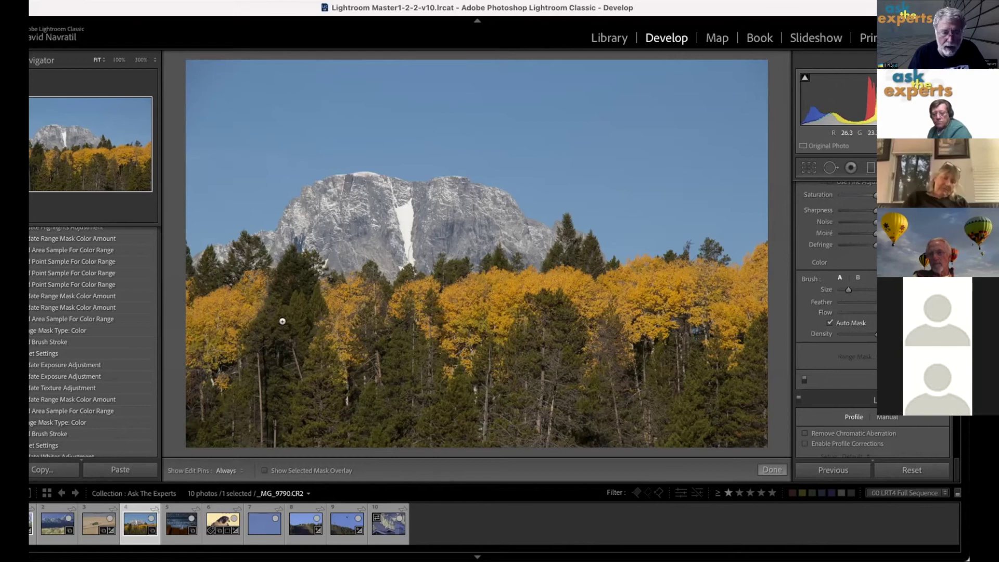
pyautogui.click(261, 470)
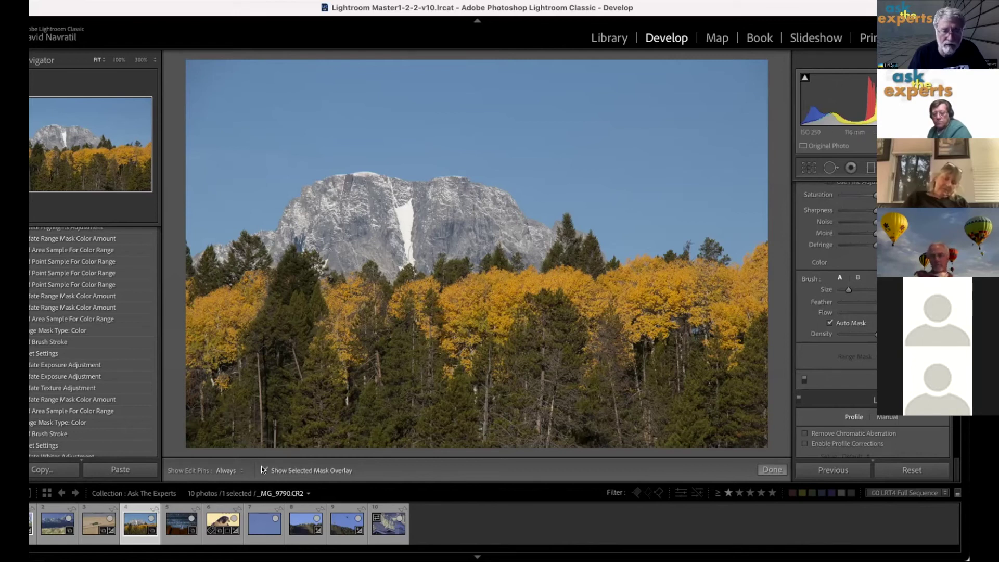
pyautogui.scroll(-4, 833, 292)
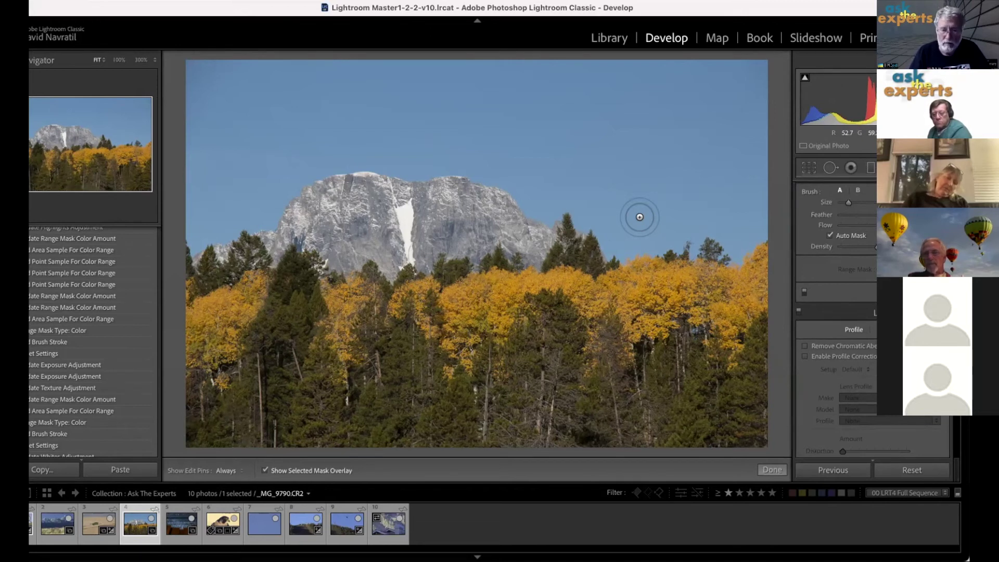
pyautogui.scroll(-4, 835, 259)
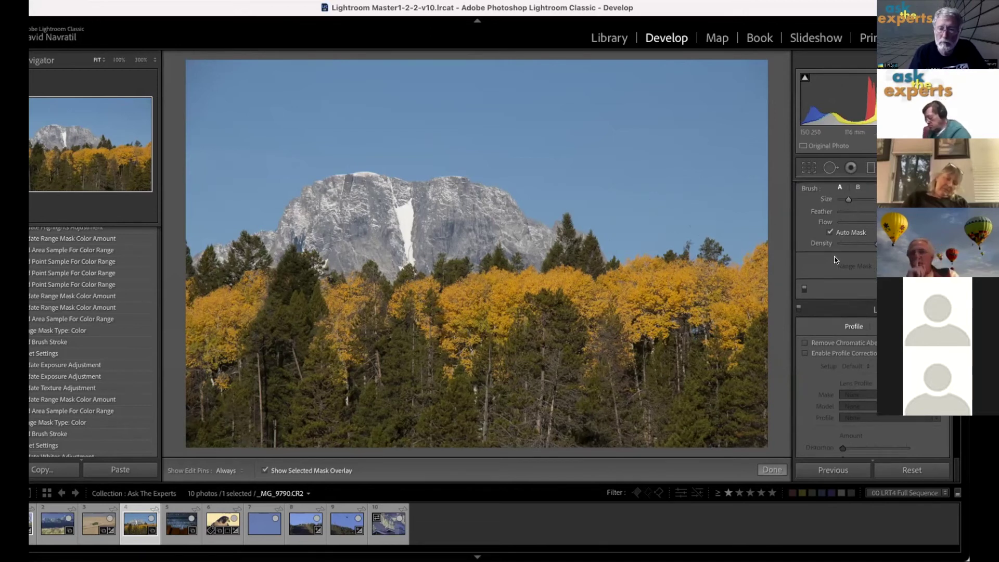
pyautogui.scroll(3, 835, 259)
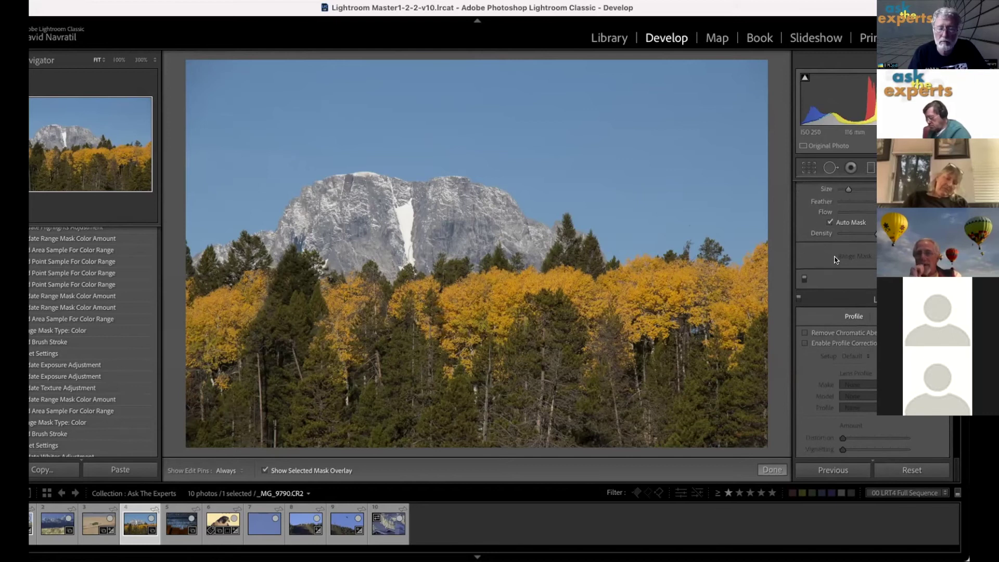
pyautogui.scroll(2, 835, 259)
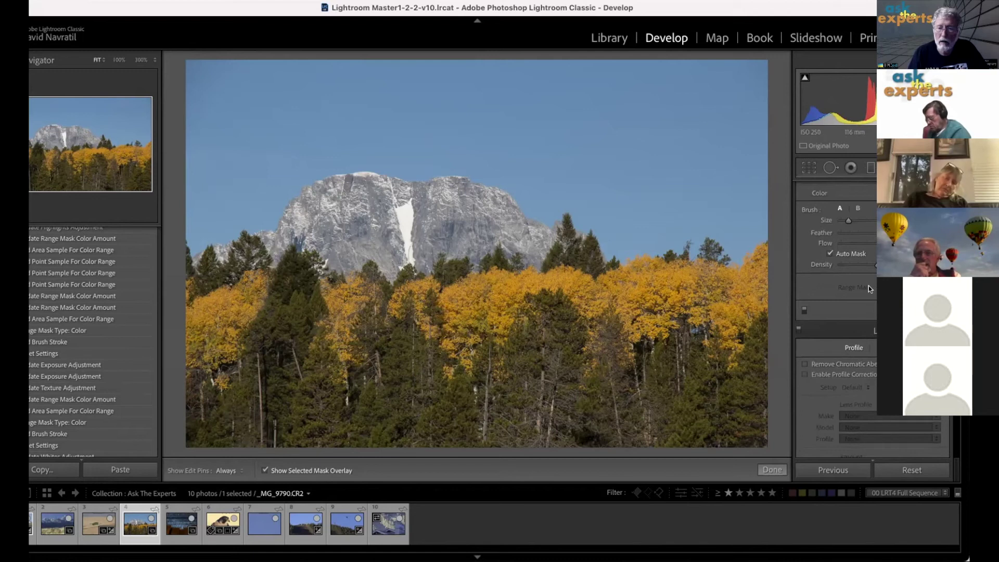
pyautogui.press('k')
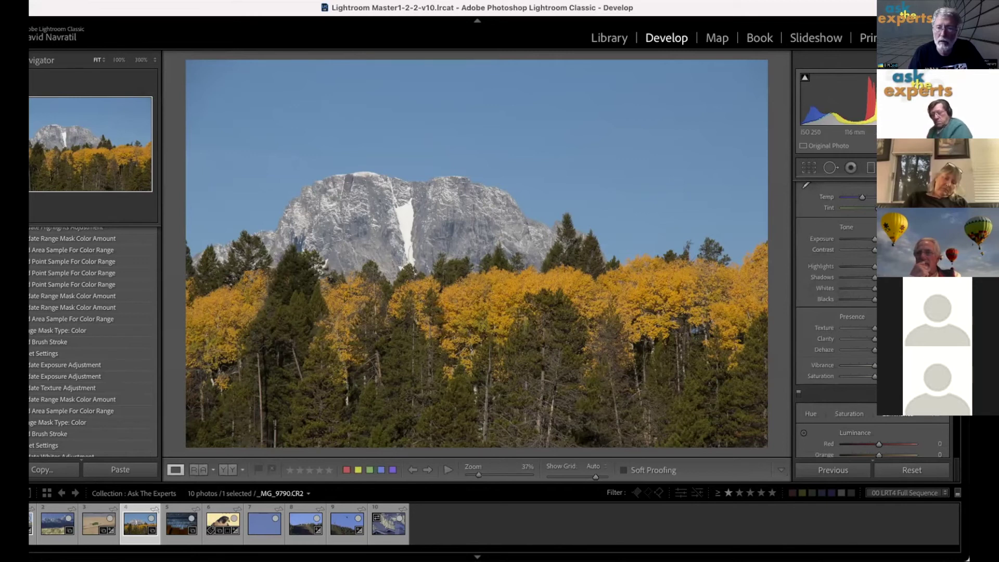
pyautogui.press('k')
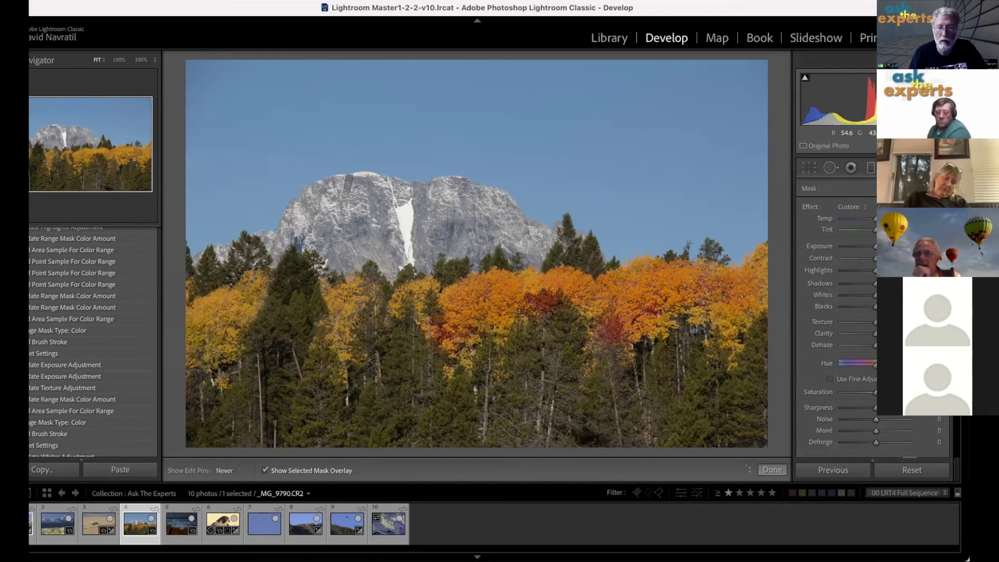
# Set the new brush mask's Range Mask type to Luminance.
pyautogui.scroll(-5, 833, 312)
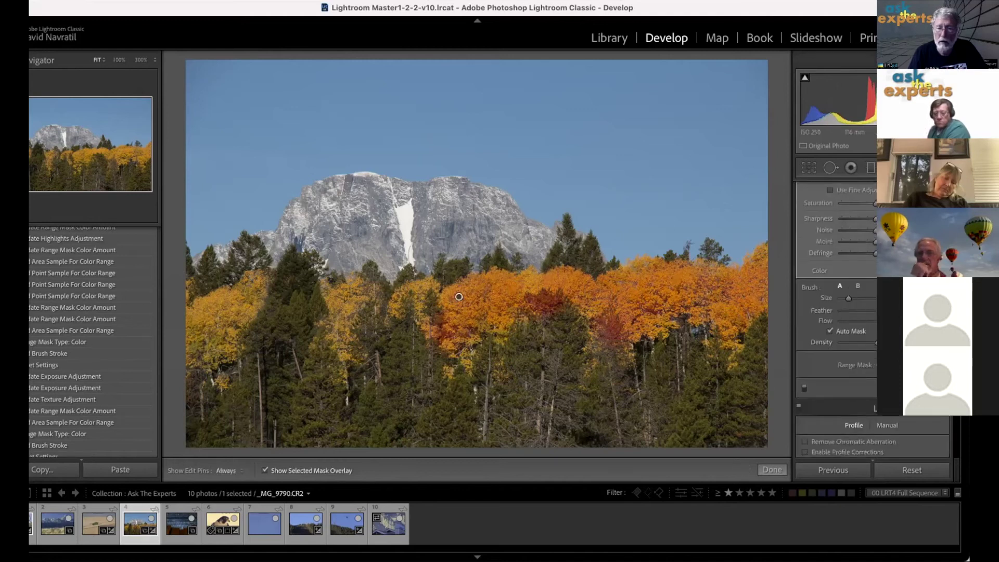
pyautogui.click(889, 365)
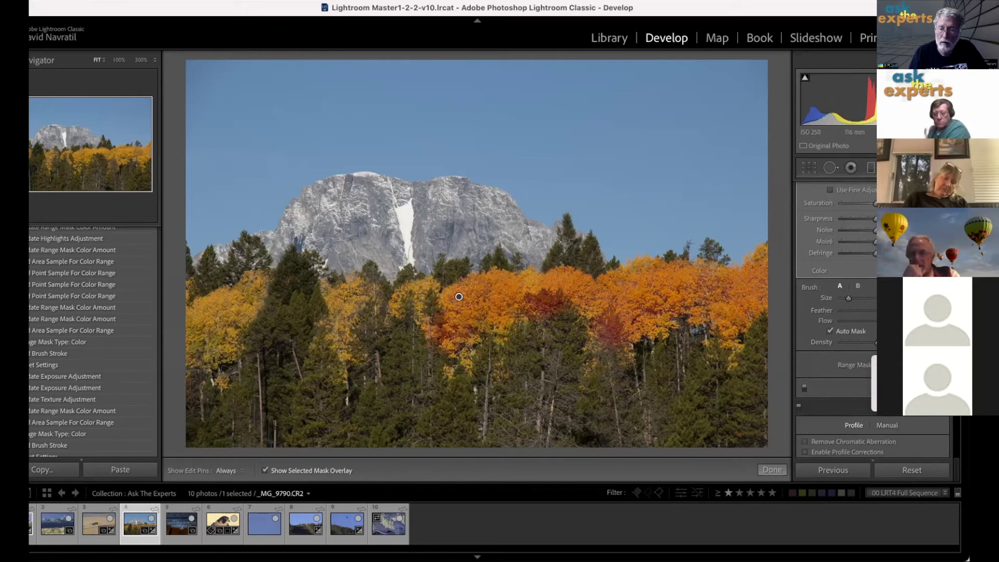
pyautogui.click(895, 376)
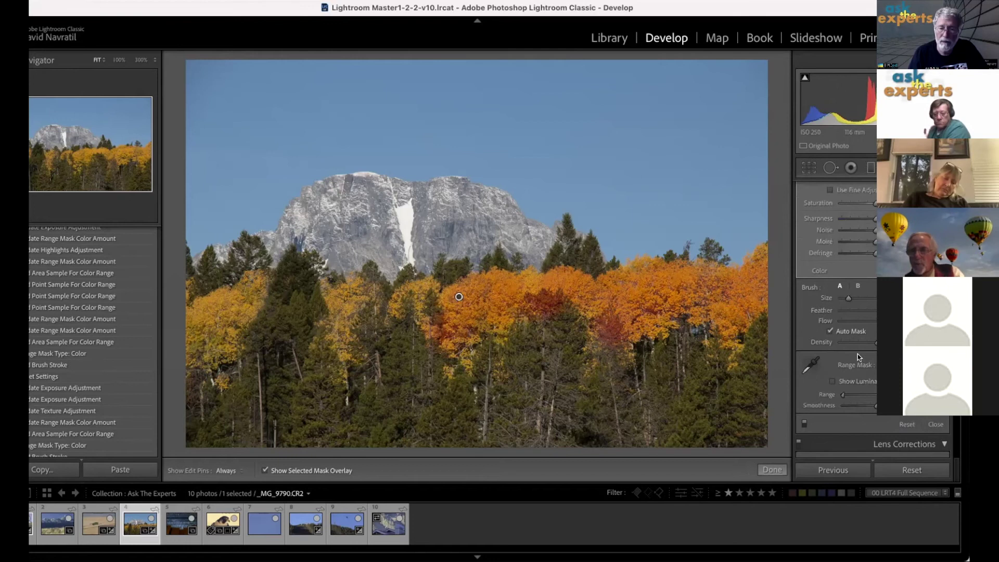
pyautogui.scroll(1, 858, 354)
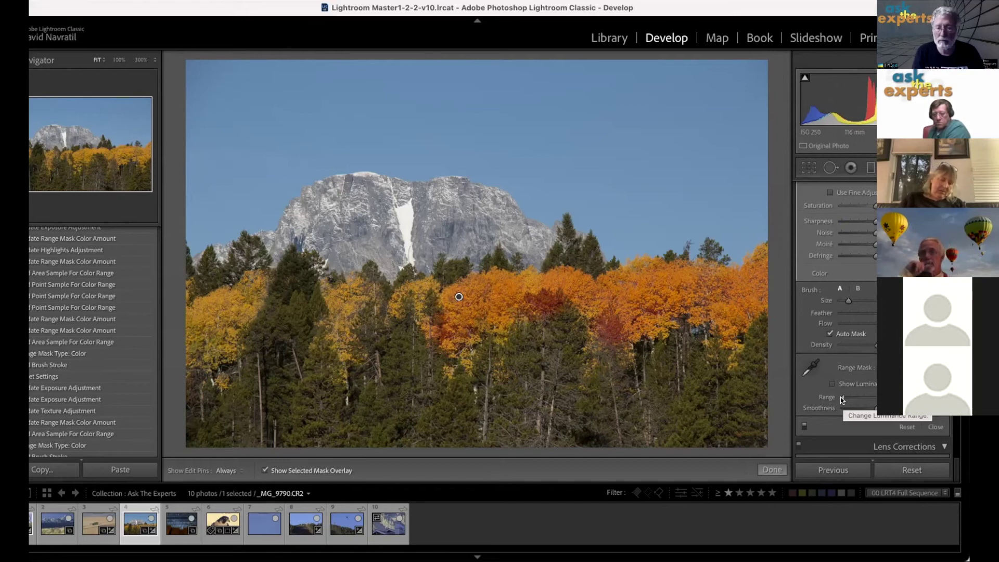
# Lower the upper limit of the luminance range so the mask keeps mainly the darker foliage, leaving the lower limit at its minimum.
pyautogui.scroll(-1, 843, 397)
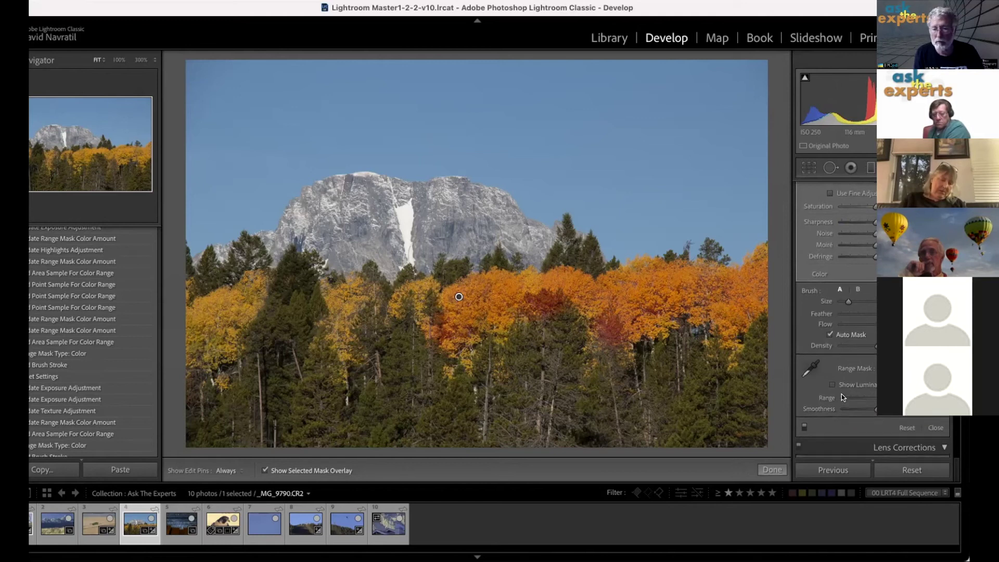
pyautogui.moveTo(853, 398); pyautogui.dragTo(839, 399)
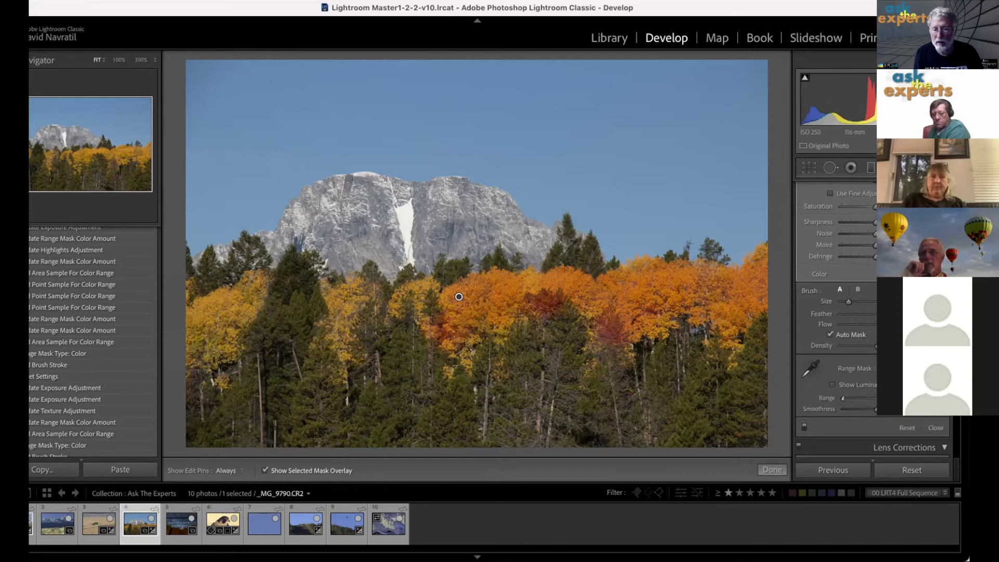
pyautogui.moveTo(882, 398); pyautogui.dragTo(876, 399)
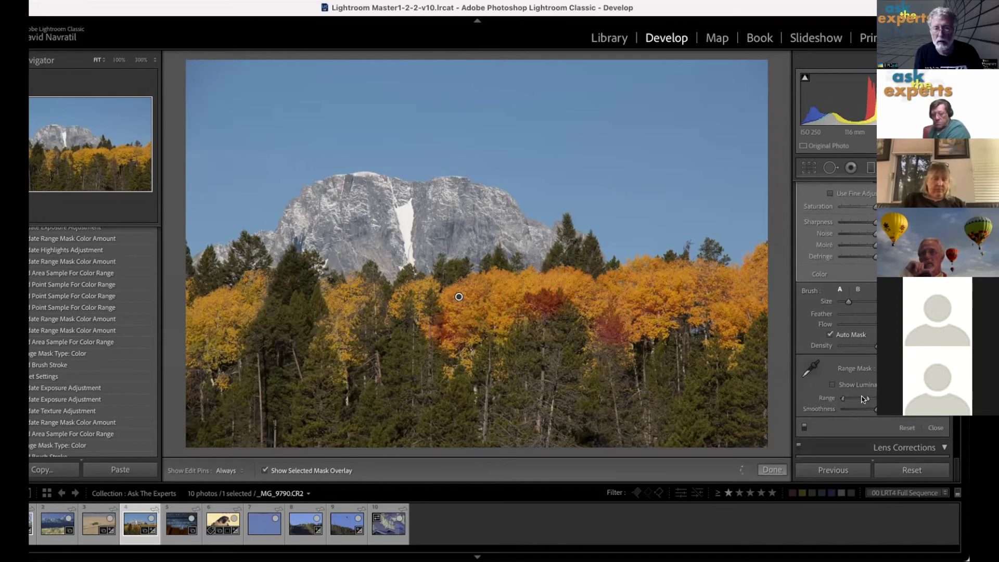
pyautogui.scroll(5, 864, 399)
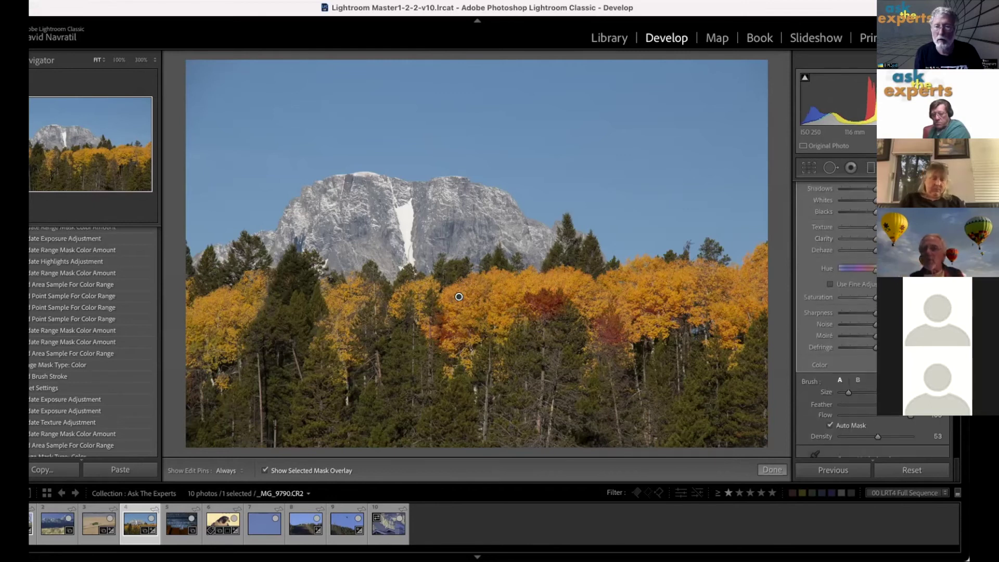
# Turn off the selected mask overlay and raise the lower limit of the brush mask's luminance range toward the brighter foliage.
pyautogui.scroll(1, 838, 260)
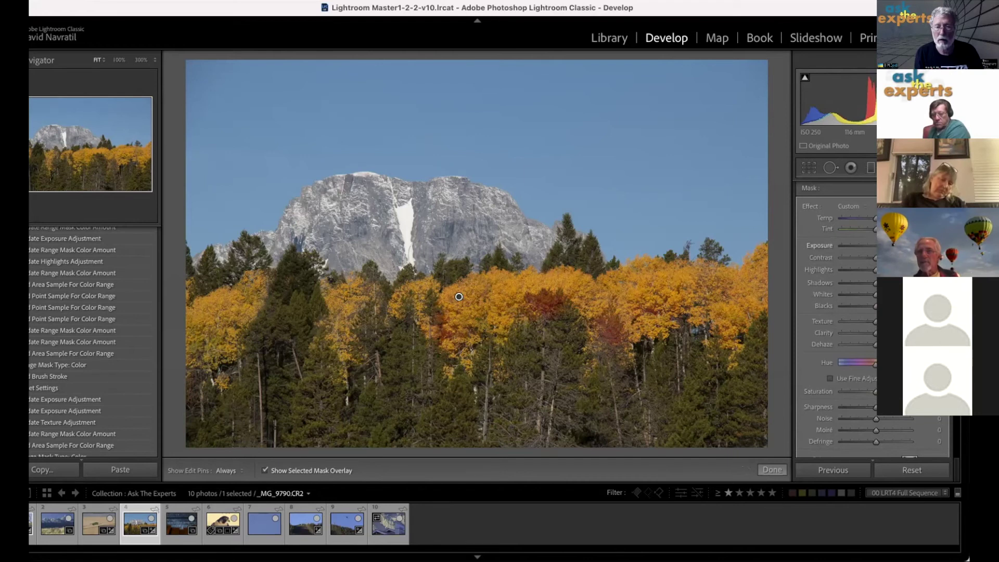
pyautogui.scroll(-5, 838, 312)
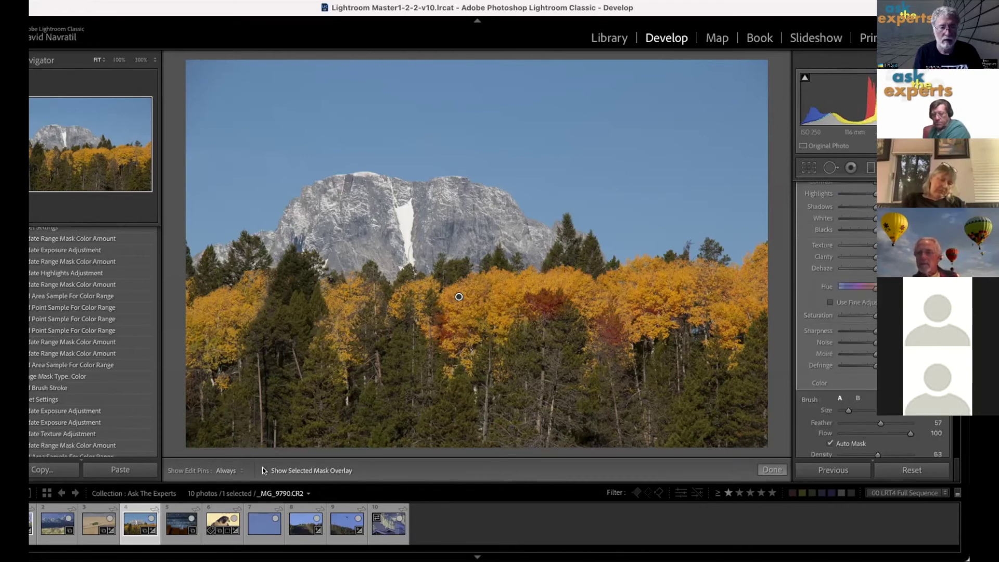
pyautogui.scroll(-5, 854, 301)
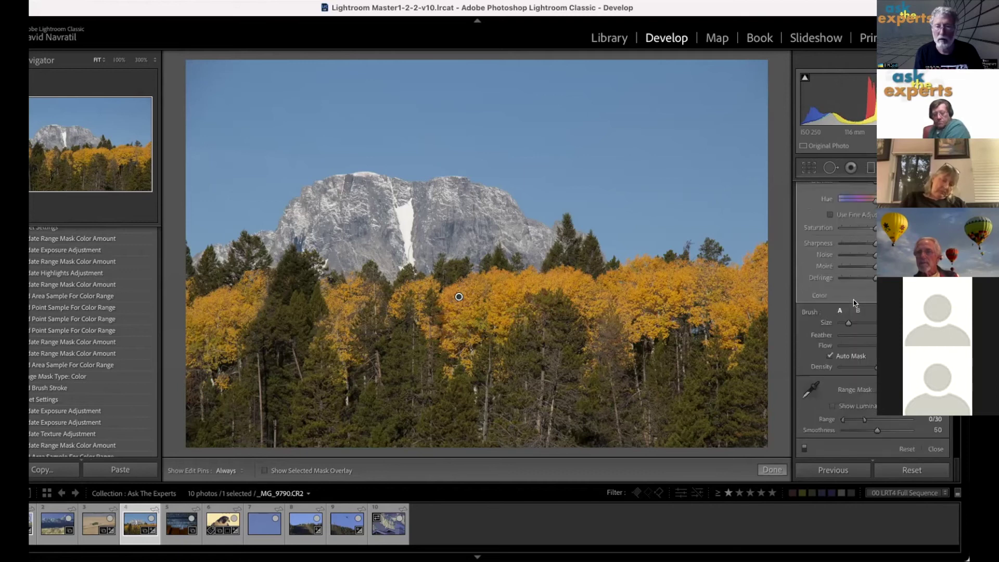
pyautogui.scroll(-3, 854, 300)
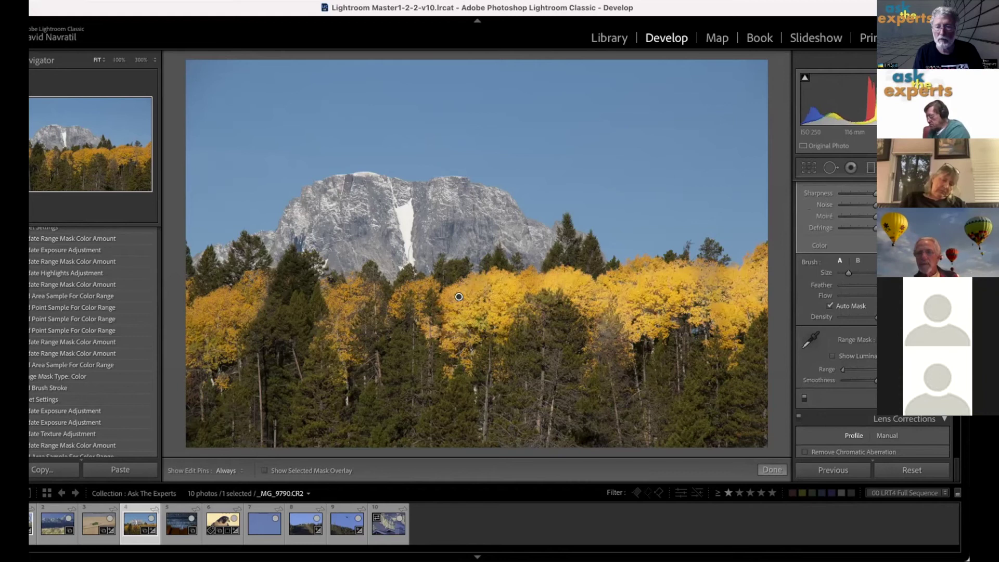
pyautogui.moveTo(843, 370); pyautogui.dragTo(880, 371)
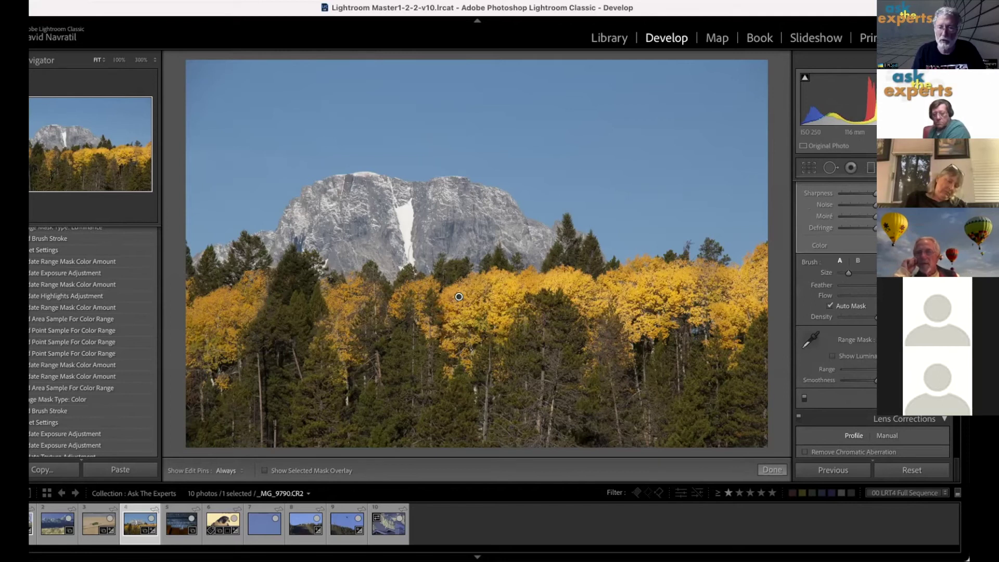
# Preview the brush mask's luminance map, hide the preview again, and readjust the limits of the luminance range.
pyautogui.click(832, 357)
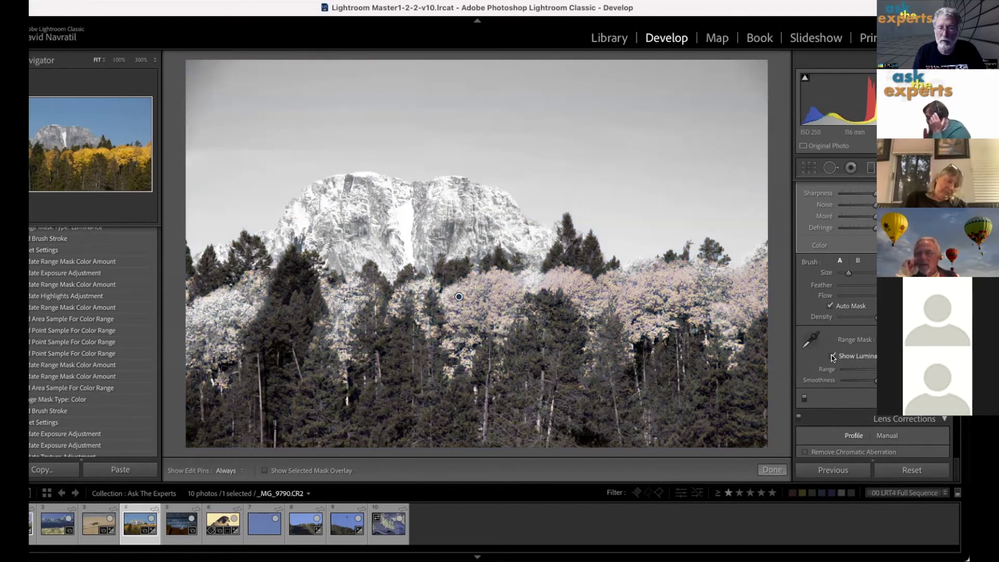
pyautogui.click(833, 357)
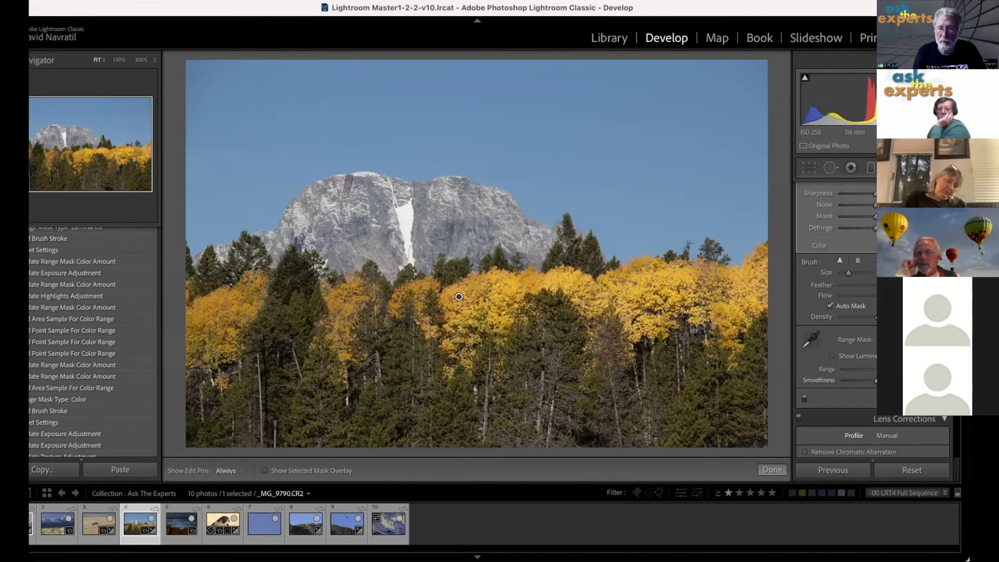
pyautogui.moveTo(854, 370); pyautogui.dragTo(882, 371)
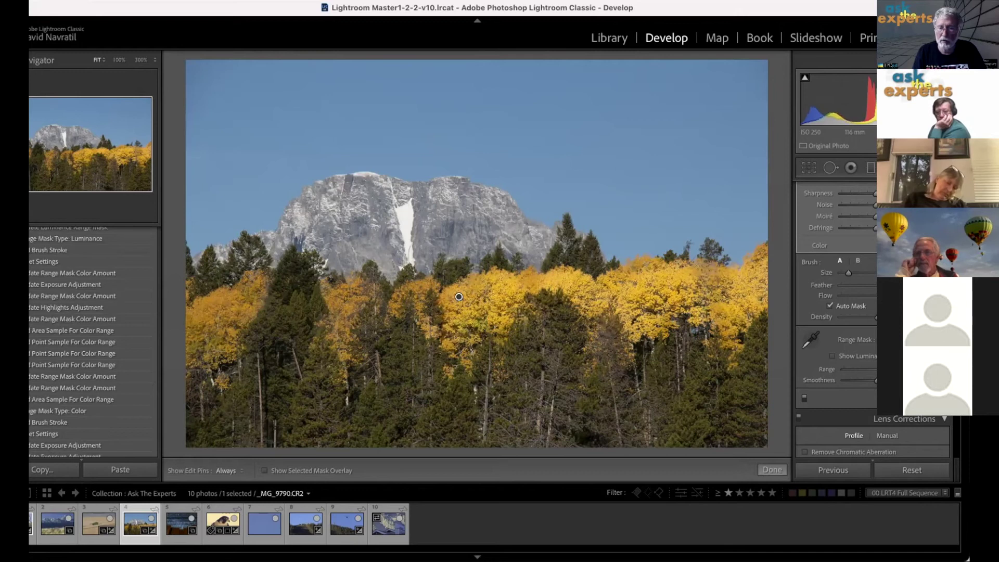
# Raise the brush mask's exposure and ease it back slightly, then reset all edits on the photo.
pyautogui.scroll(4, 875, 344)
pyautogui.scroll(4, 874, 343)
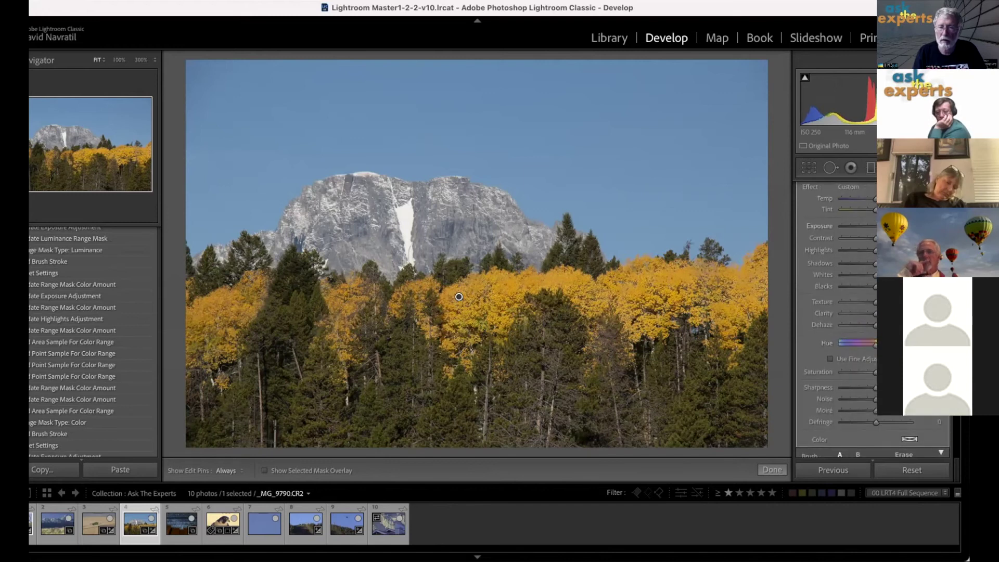
pyautogui.moveTo(879, 226); pyautogui.dragTo(901, 227)
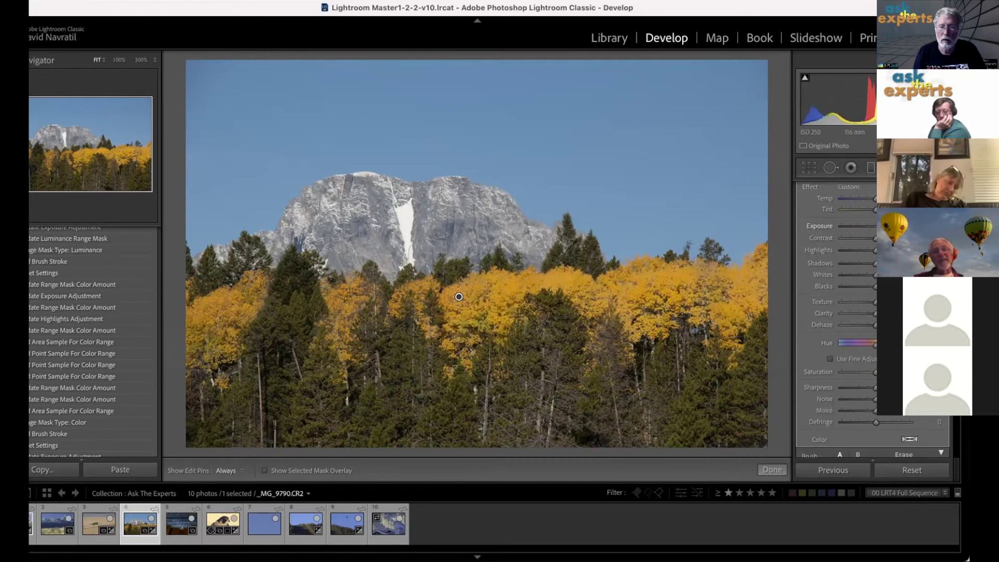
pyautogui.moveTo(900, 226); pyautogui.dragTo(890, 227)
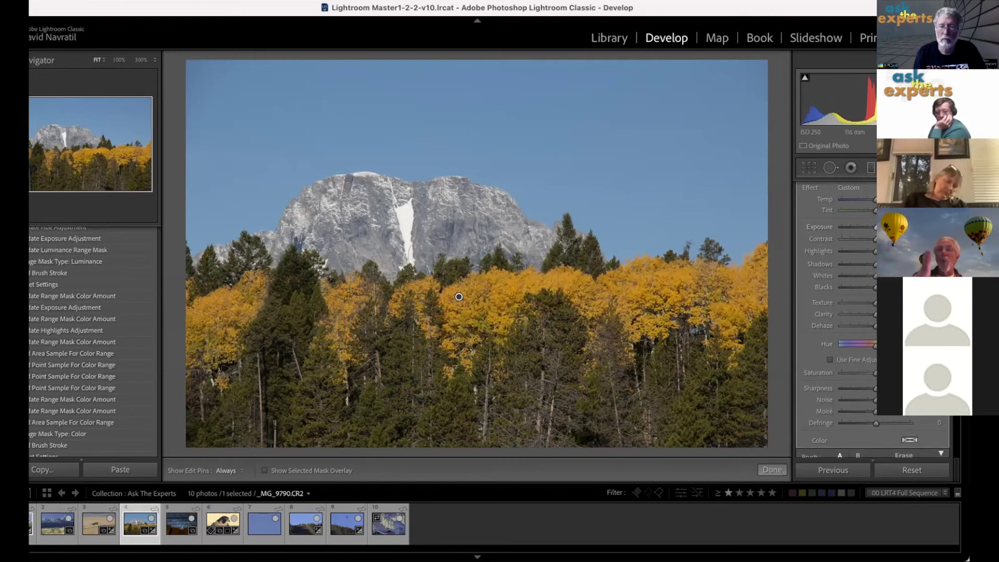
pyautogui.click(895, 468)
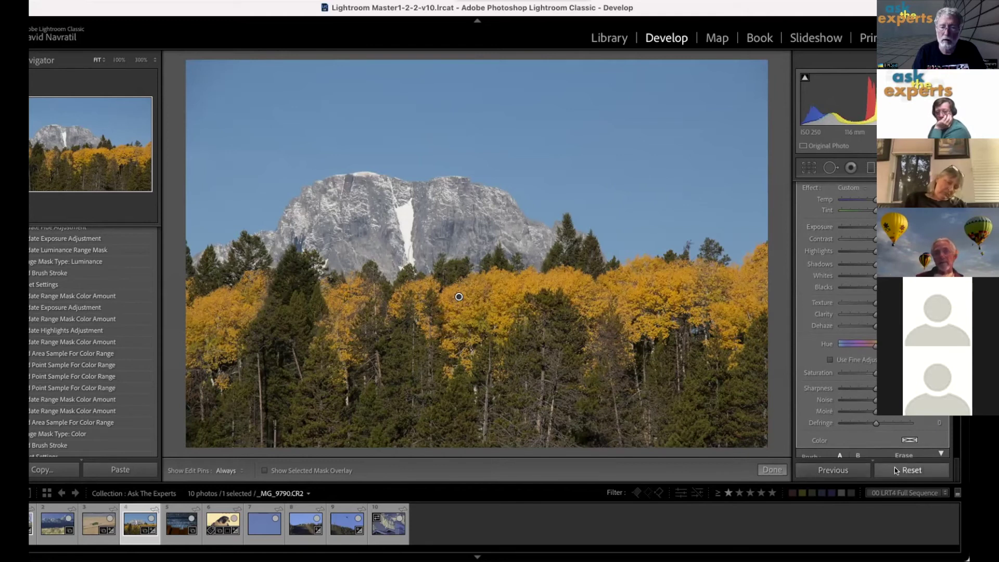
# Draw a Graduated Filter from the upper sky down to the lower trees and shift it slightly downward.
pyautogui.click(869, 167)
pyautogui.moveTo(469, 65); pyautogui.dragTo(471, 384)
pyautogui.moveTo(472, 223); pyautogui.dragTo(469, 255)
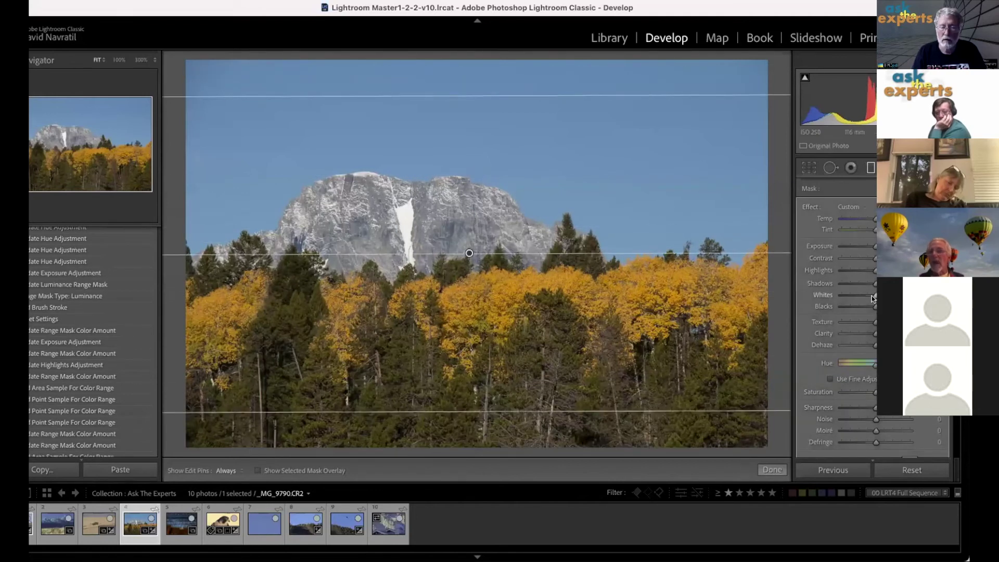
# Set the Range Mask type of the new graduated filter to Luminance.
pyautogui.scroll(-3, 870, 301)
pyautogui.scroll(-3, 870, 301)
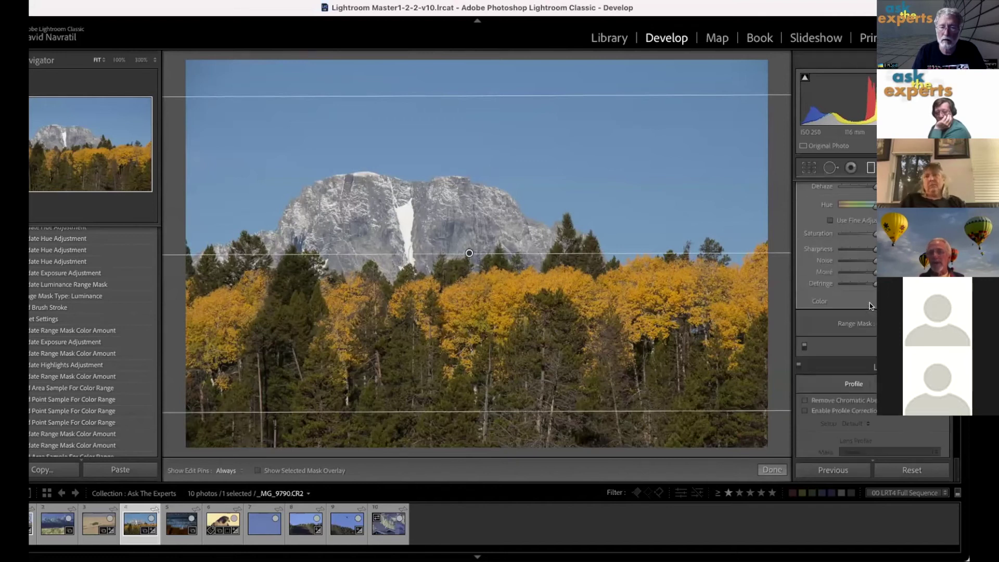
pyautogui.click(882, 323)
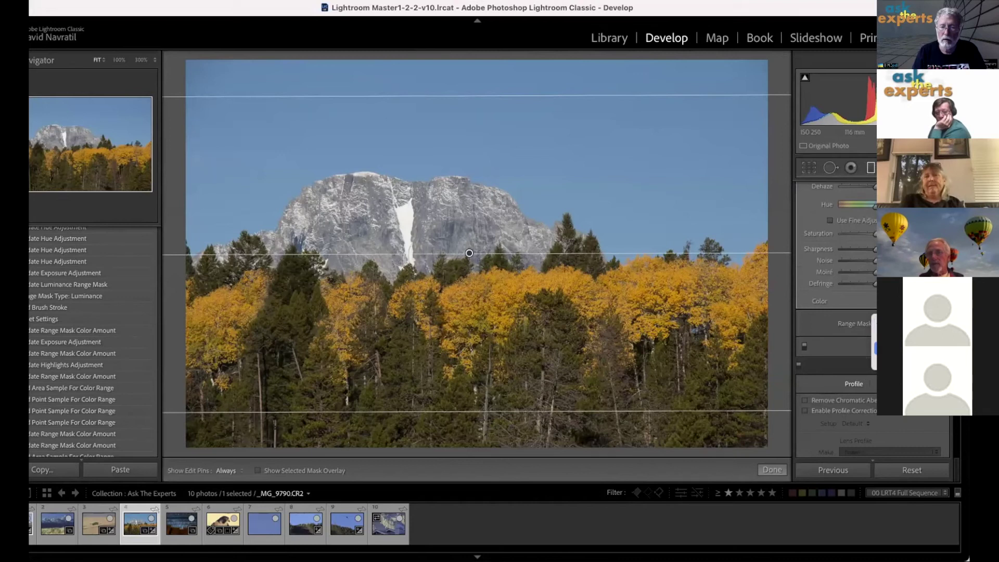
pyautogui.click(885, 348)
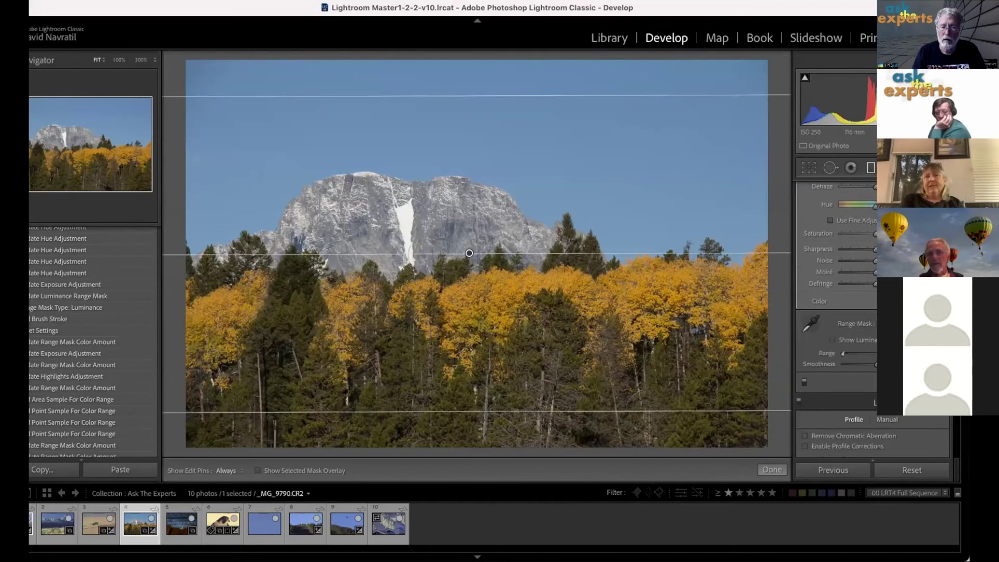
pyautogui.scroll(2, 873, 266)
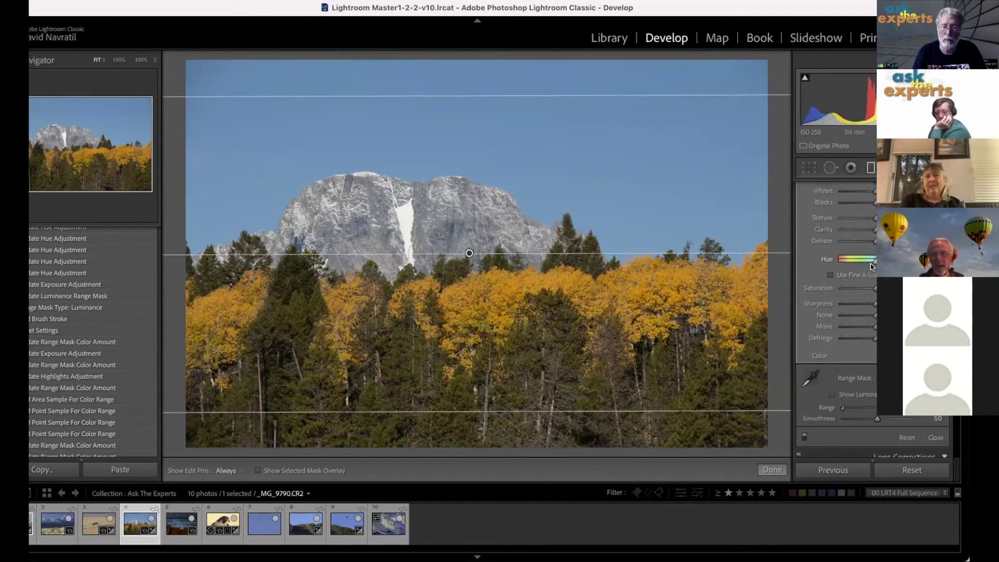
pyautogui.scroll(-2, 870, 263)
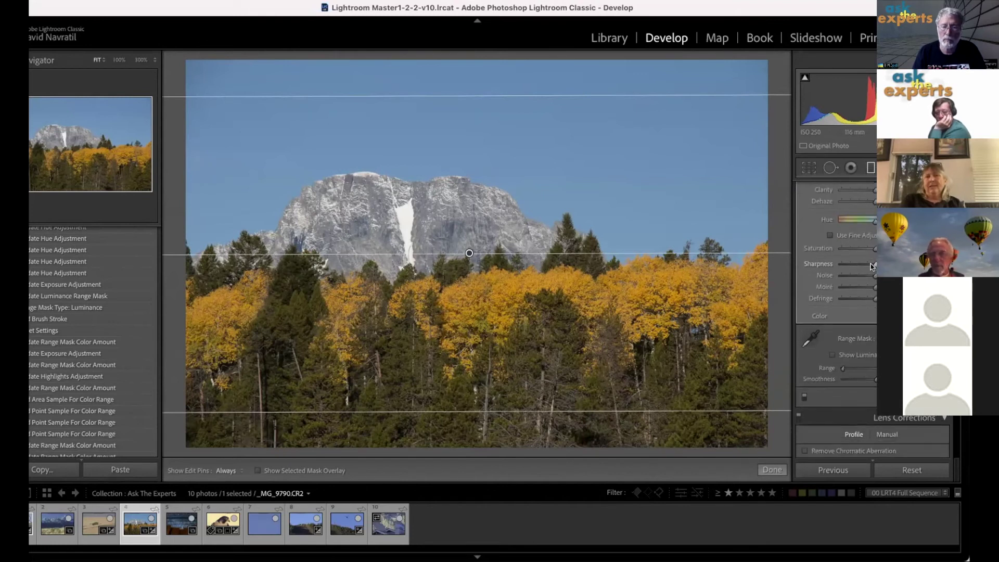
pyautogui.scroll(2, 870, 263)
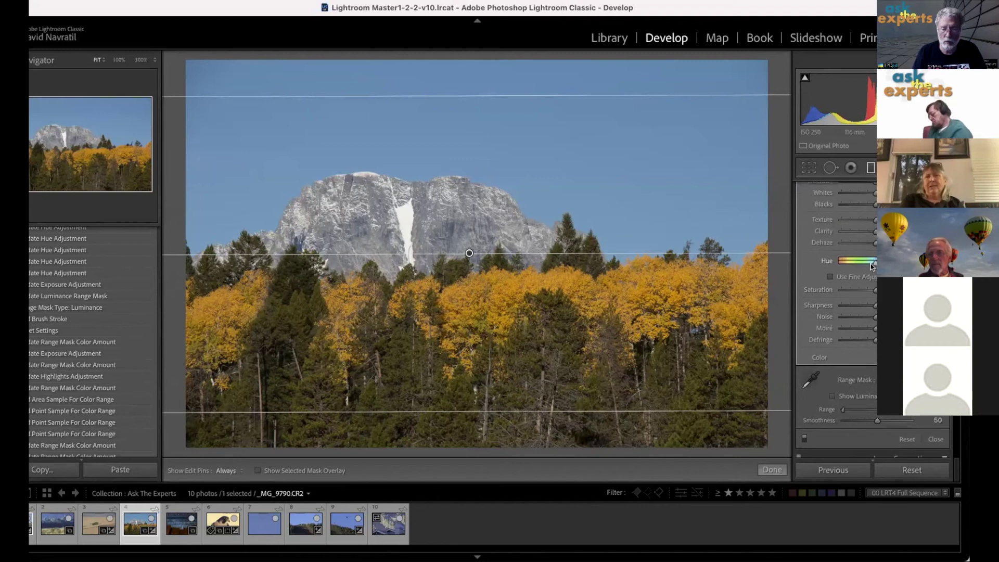
pyautogui.scroll(-2, 871, 263)
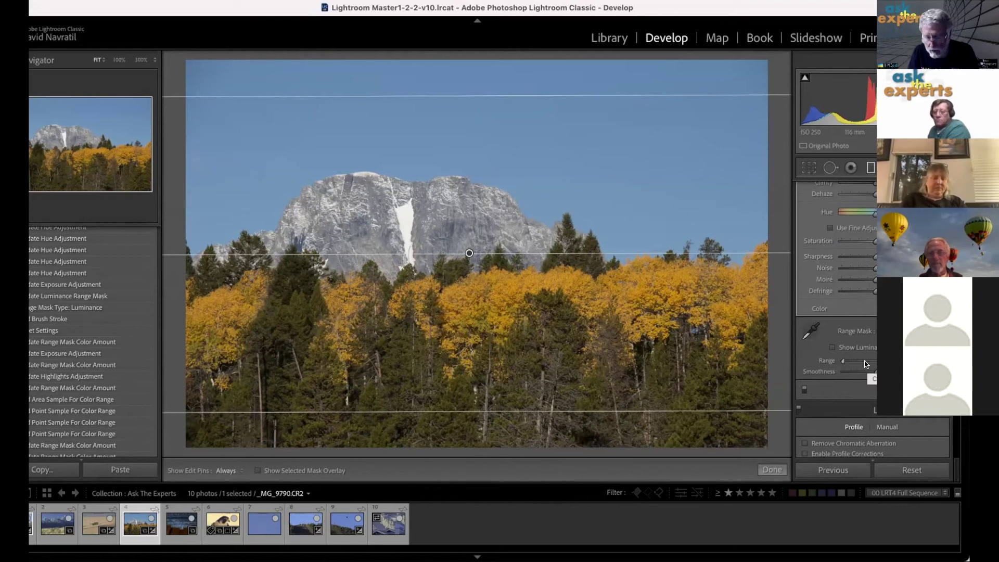
# Show the selected mask overlay, compress the graduated filter into a narrow transition in the upper sky, and finish editing the filter.
pyautogui.press('o')
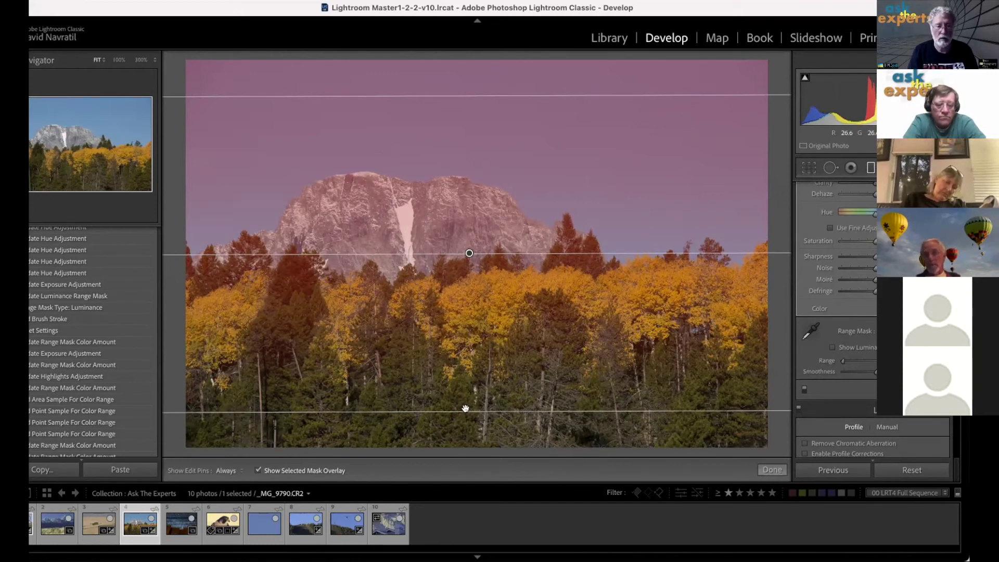
pyautogui.moveTo(466, 401); pyautogui.dragTo(471, 94)
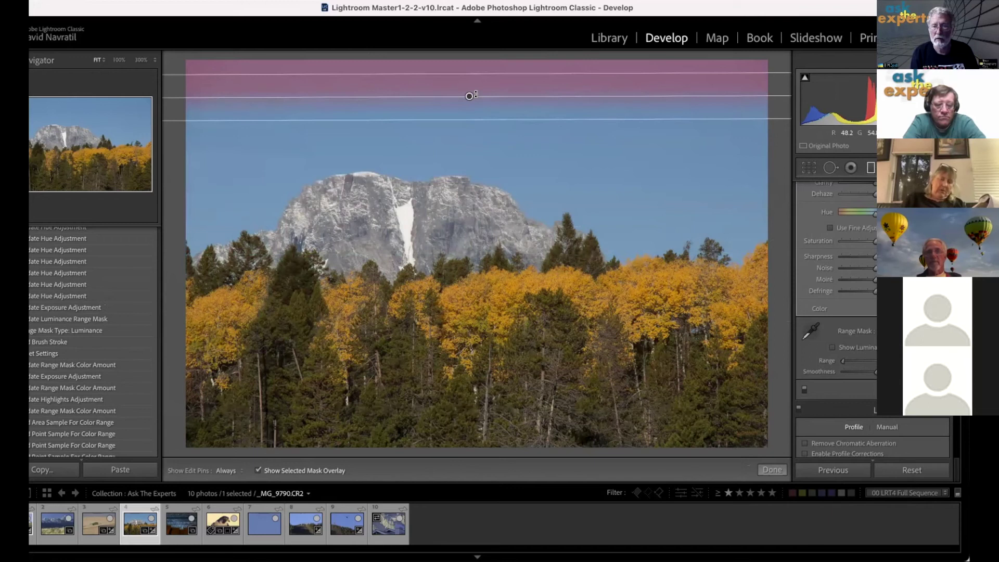
pyautogui.click(772, 470)
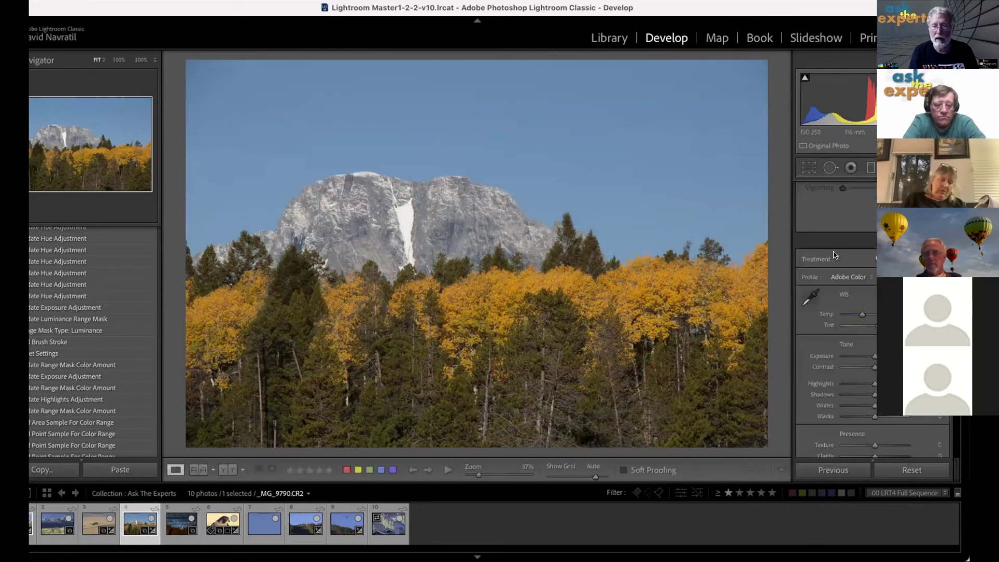
# Paint a new Adjustment Brush mask over the whole sky behind the mountain.
pyautogui.press('k')
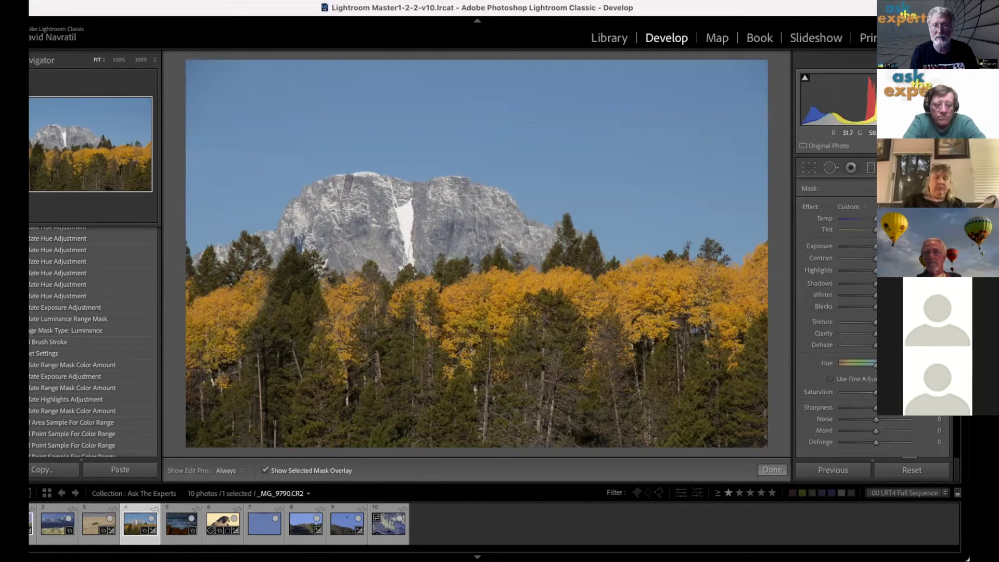
pyautogui.press('h')
pyautogui.moveTo(744, 218)
pyautogui.mouseDown()
pyautogui.moveTo(665, 211)
pyautogui.moveTo(447, 148)
pyautogui.moveTo(319, 144)
pyautogui.moveTo(284, 148)
pyautogui.moveTo(234, 182)
pyautogui.moveTo(218, 216)
pyautogui.moveTo(222, 82)
pyautogui.moveTo(723, 85)
pyautogui.moveTo(522, 147)
pyautogui.moveTo(757, 166)
pyautogui.mouseUp()
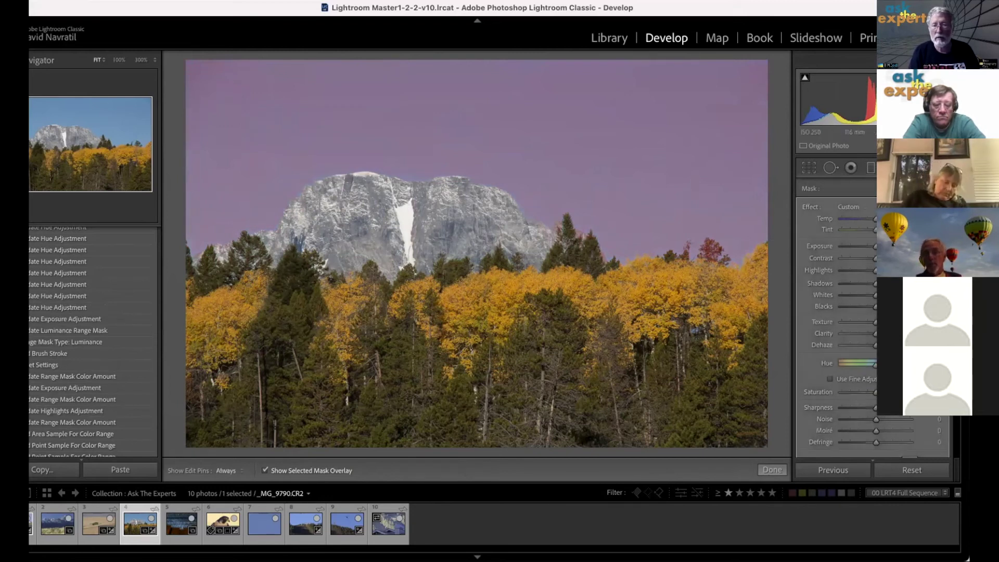
# Set the sky brush mask's Range Mask type to Color and sample an area of the sky right of the mountain.
pyautogui.scroll(-5, 833, 312)
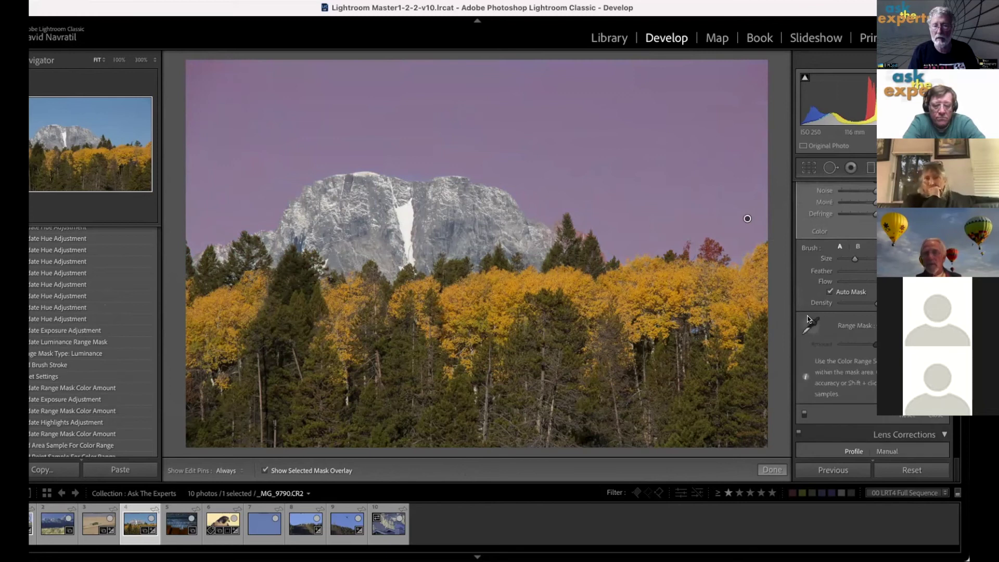
pyautogui.click(591, 128)
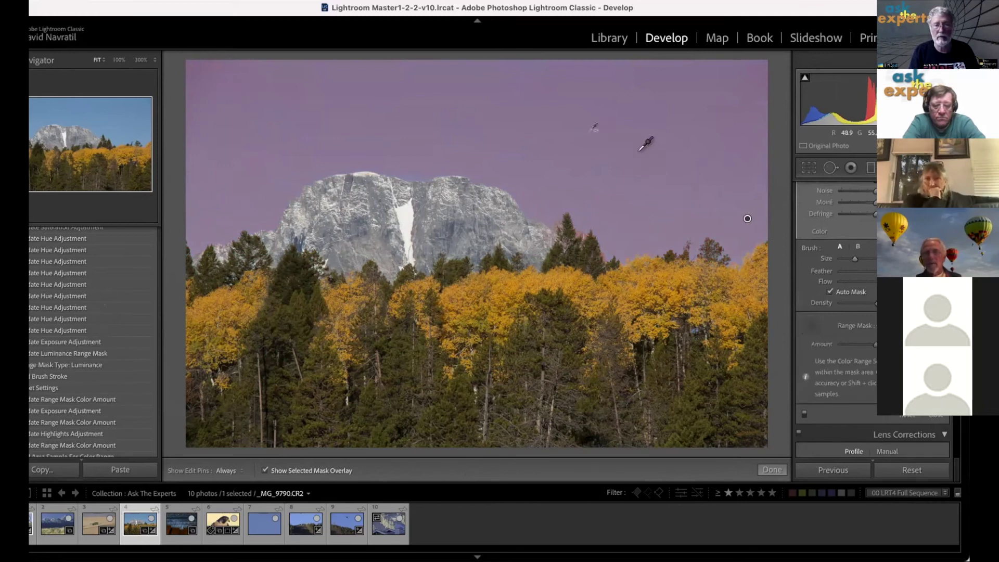
pyautogui.moveTo(593, 134); pyautogui.dragTo(667, 167)
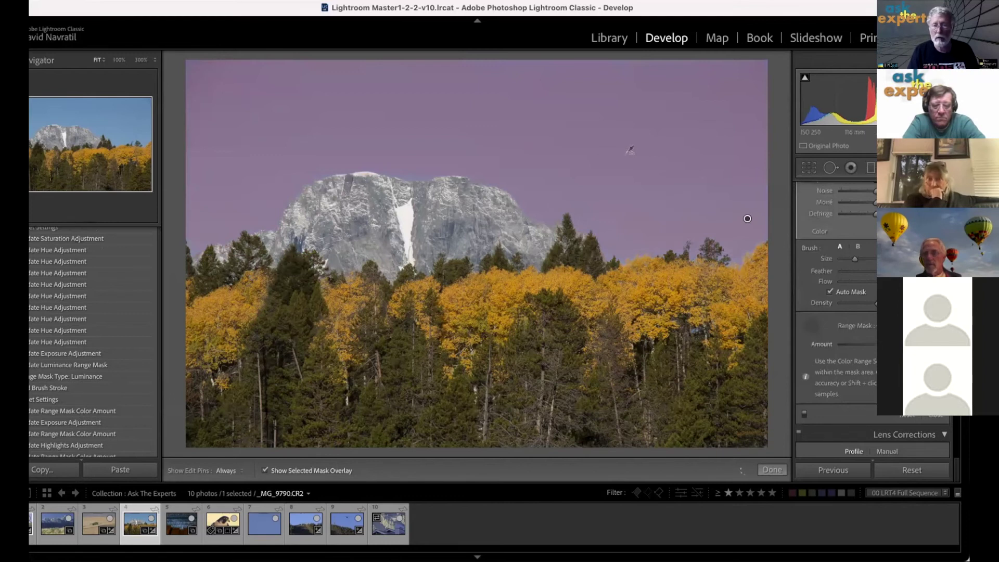
# Hide the mask overlay, test a strong exposure decrease on the masked sky, then raise its exposure to brighten the sky and close the brush.
pyautogui.scroll(5, 856, 270)
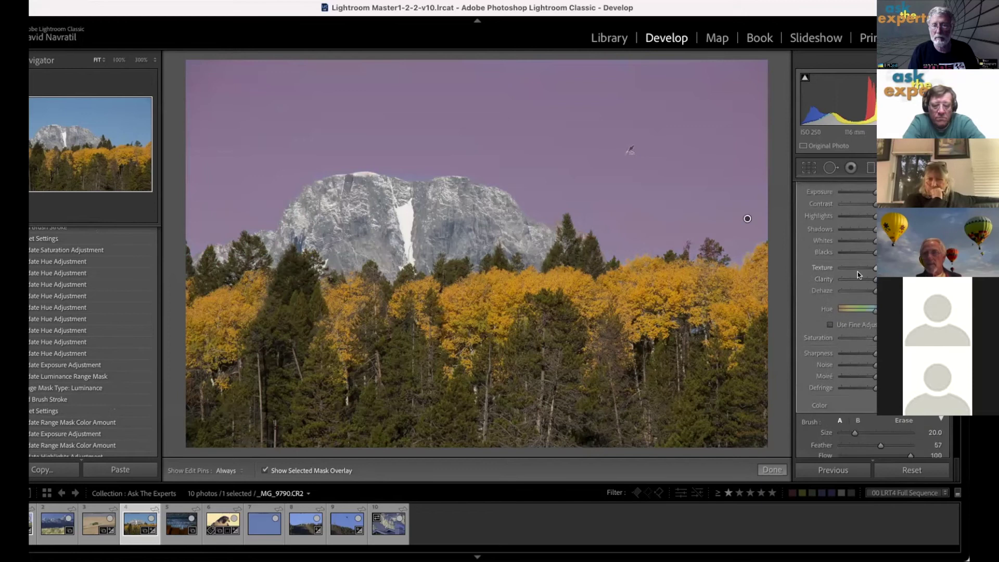
pyautogui.click(265, 469)
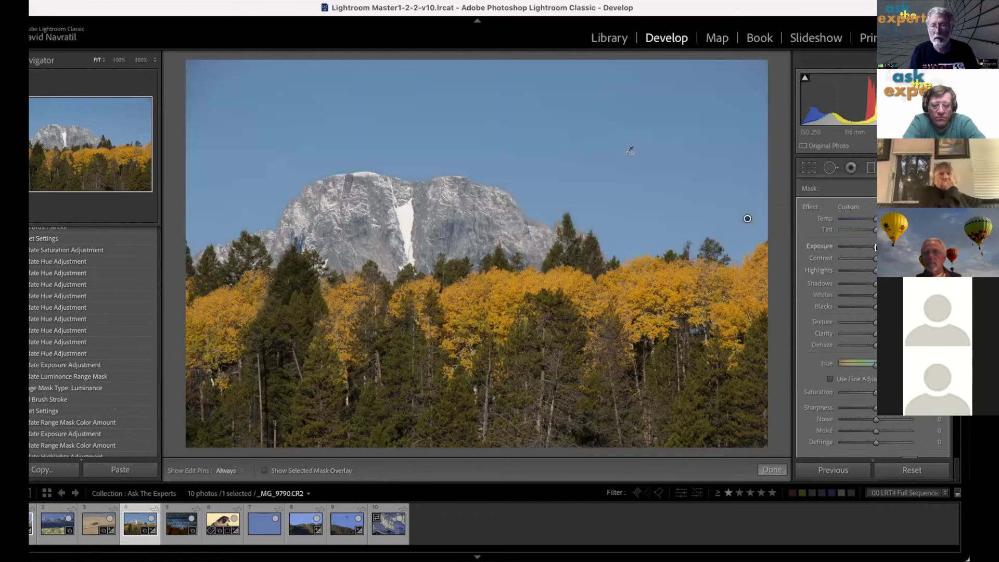
pyautogui.moveTo(876, 246); pyautogui.dragTo(846, 248)
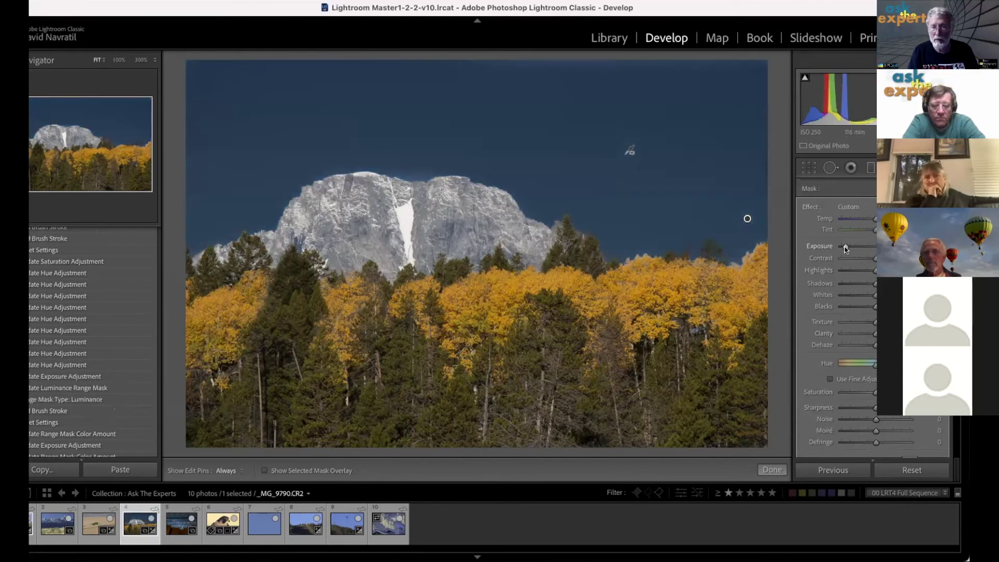
pyautogui.moveTo(846, 246)
pyautogui.mouseDown()
pyautogui.moveTo(875, 247)
pyautogui.moveTo(852, 255)
pyautogui.mouseUp()
pyautogui.doubleClick(852, 252)
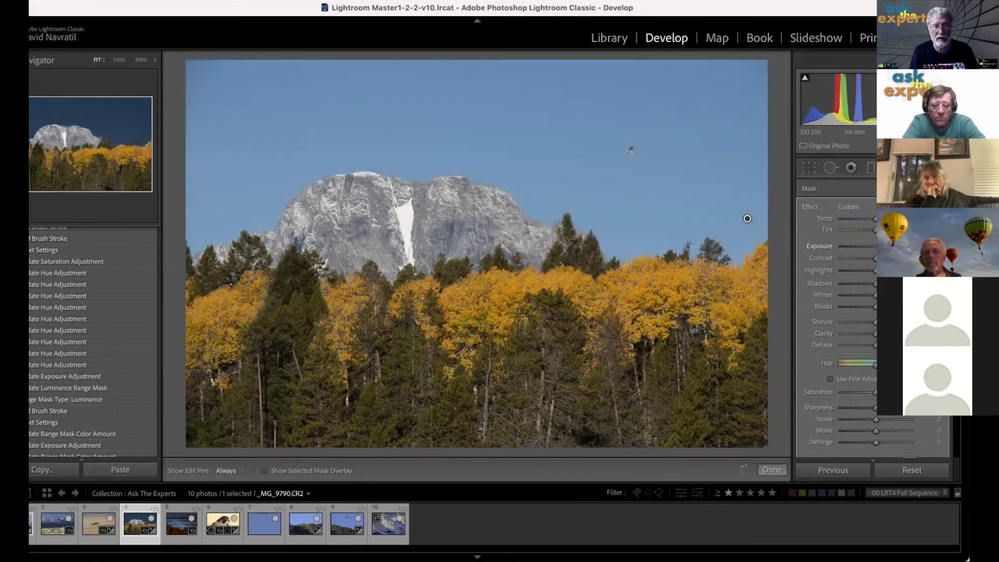
pyautogui.moveTo(851, 247); pyautogui.dragTo(937, 254)
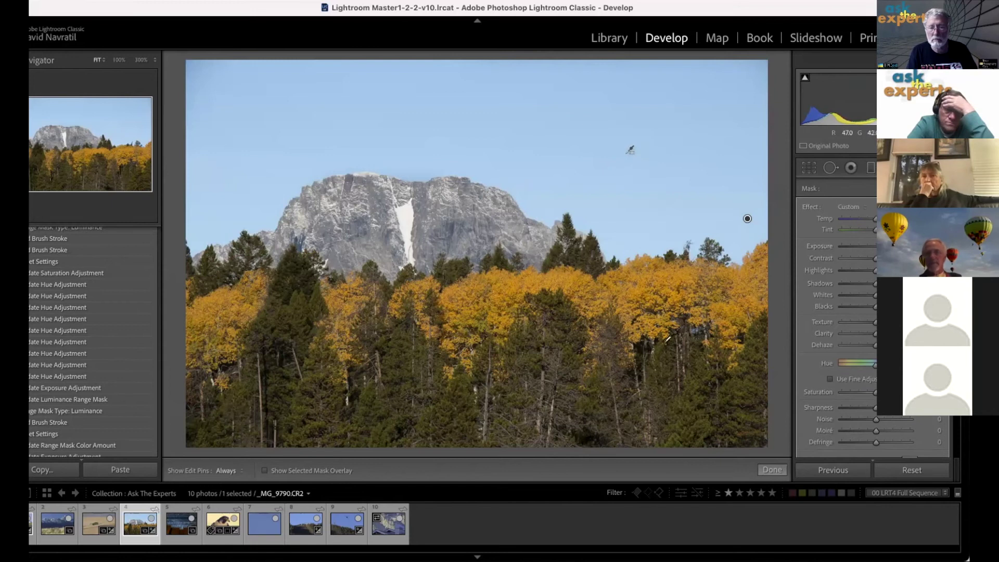
pyautogui.click(769, 470)
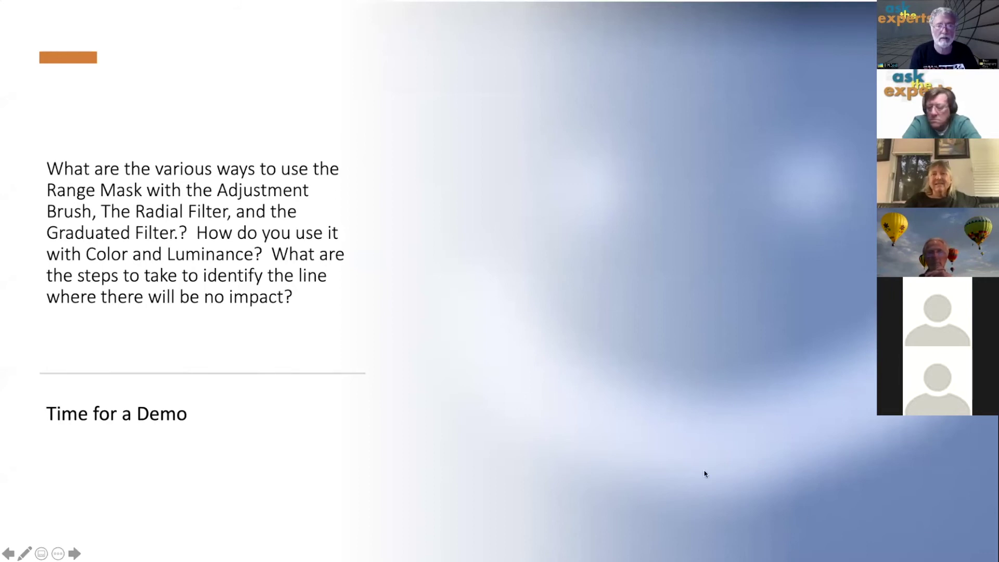
pyautogui.click(542, 357)
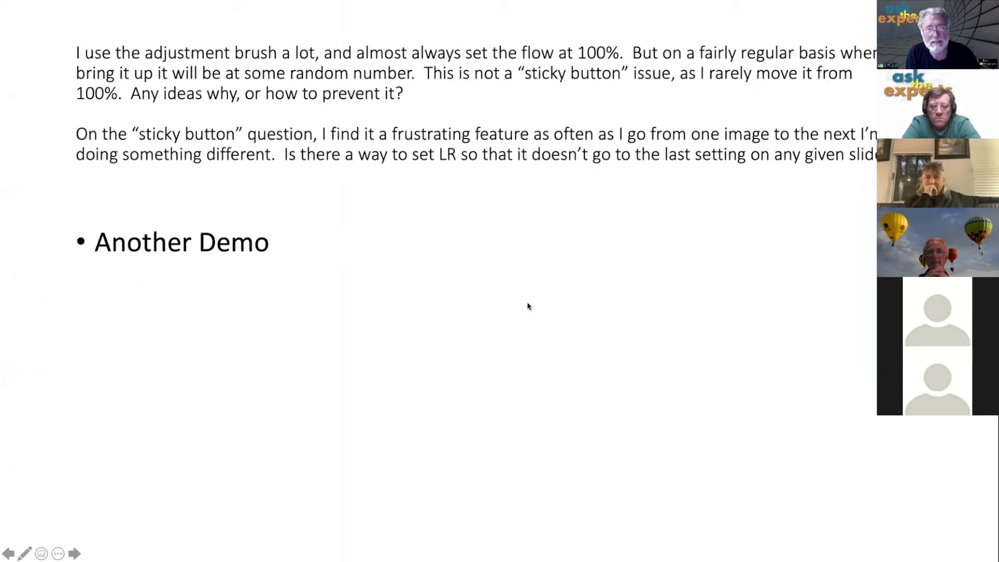
# Switch from the slideshow to Lightroom Classic, open the Adjustment Brush on the mountain photo and examine its brush settings.
pyautogui.click(519, 9)
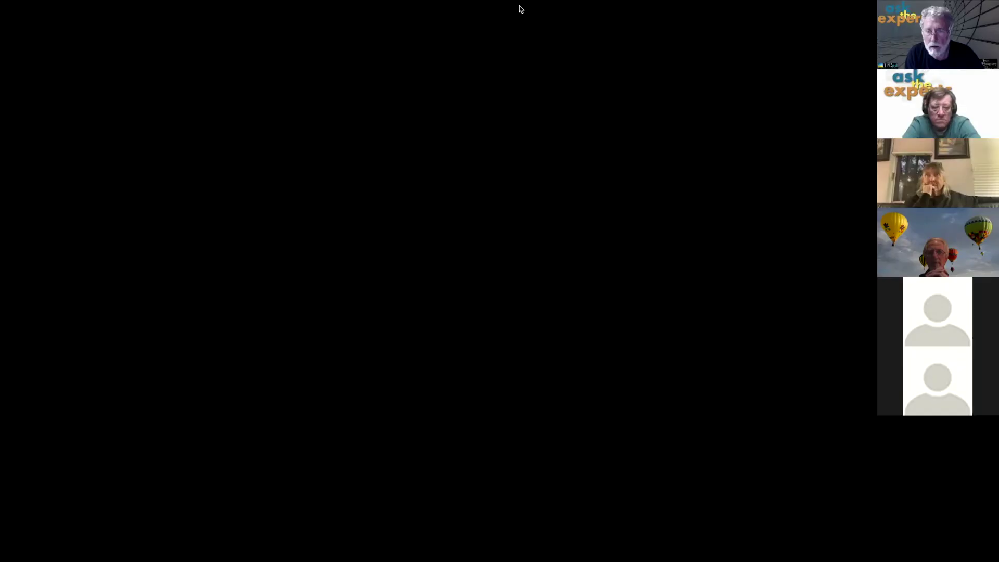
pyautogui.scroll(-5, 850, 284)
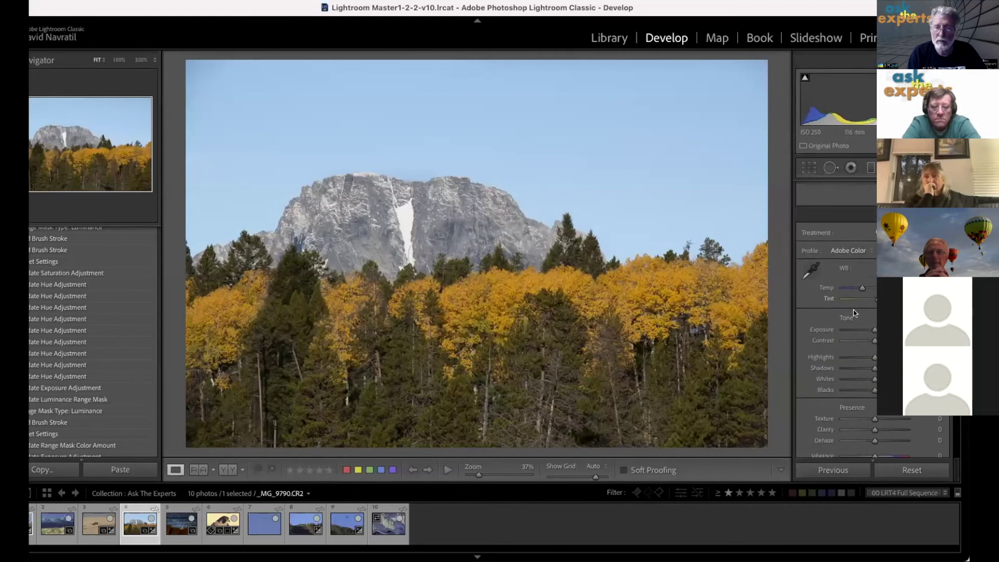
pyautogui.scroll(-8, 859, 337)
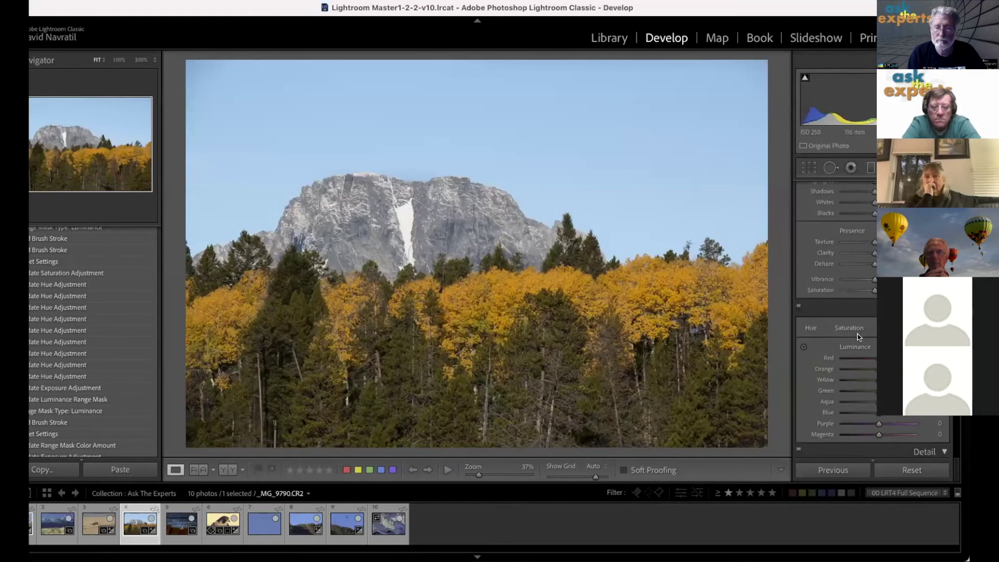
pyautogui.scroll(-8, 859, 337)
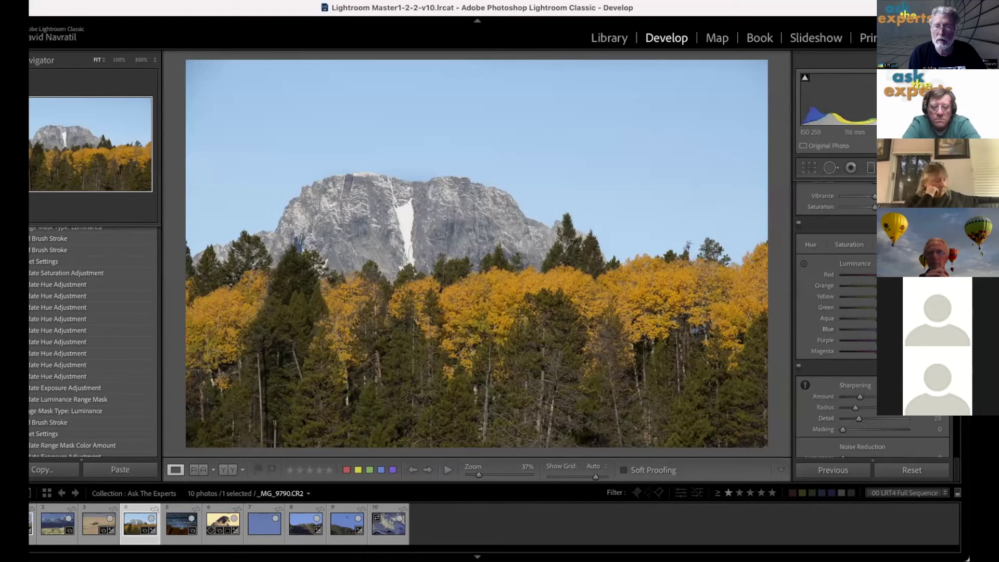
pyautogui.press('k')
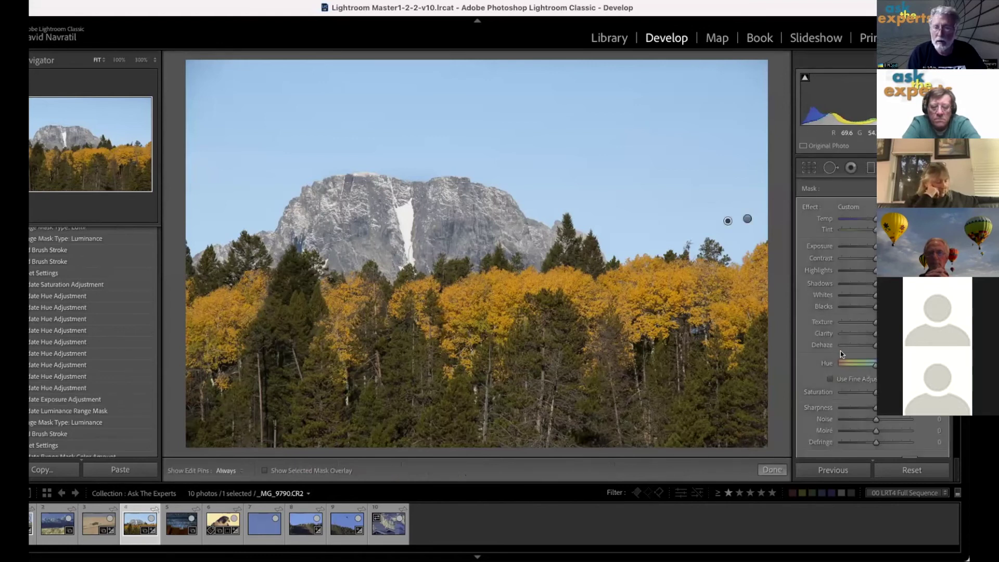
pyautogui.scroll(-5, 841, 351)
pyautogui.scroll(5, 838, 365)
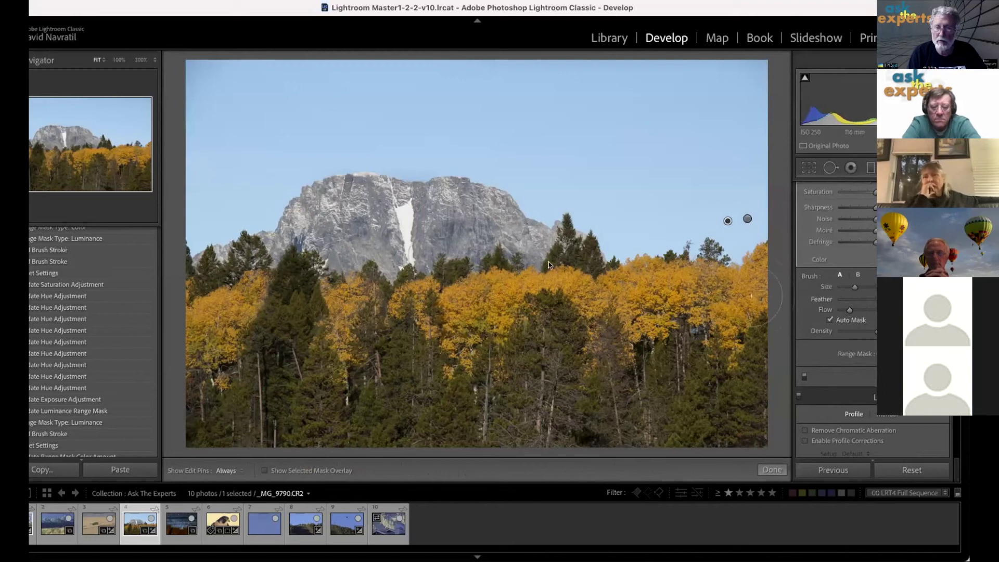
pyautogui.press('h')
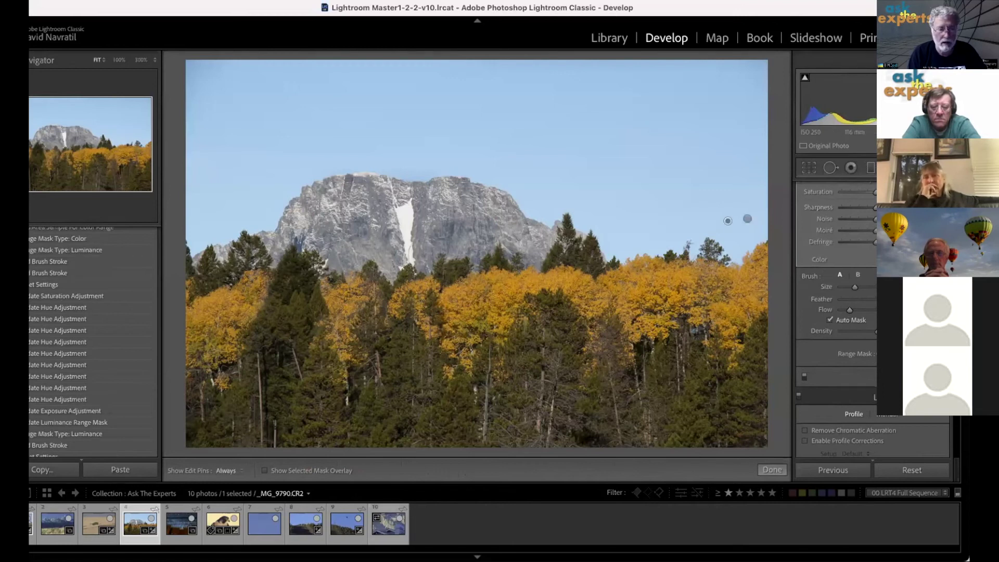
# Select the falcon photo and examine which Adjustment Brush effect sliders and Flow setting carry over to it.
pyautogui.click(221, 520)
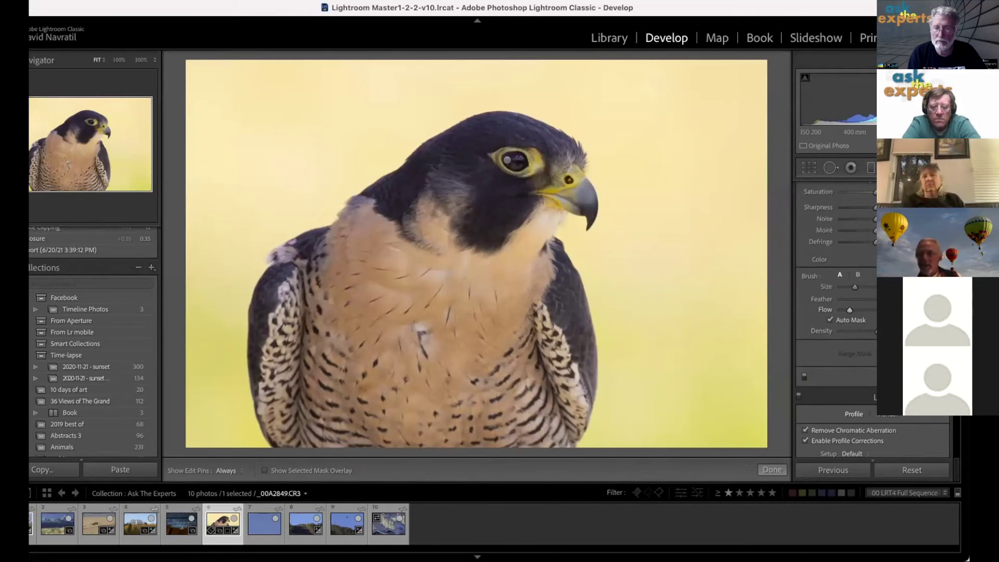
pyautogui.scroll(8, 838, 313)
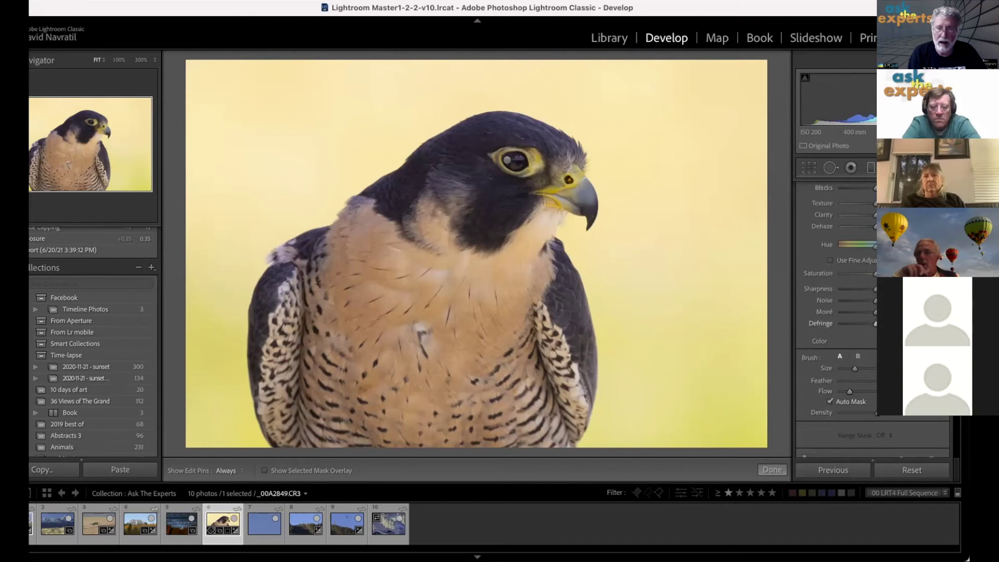
pyautogui.scroll(2, 829, 201)
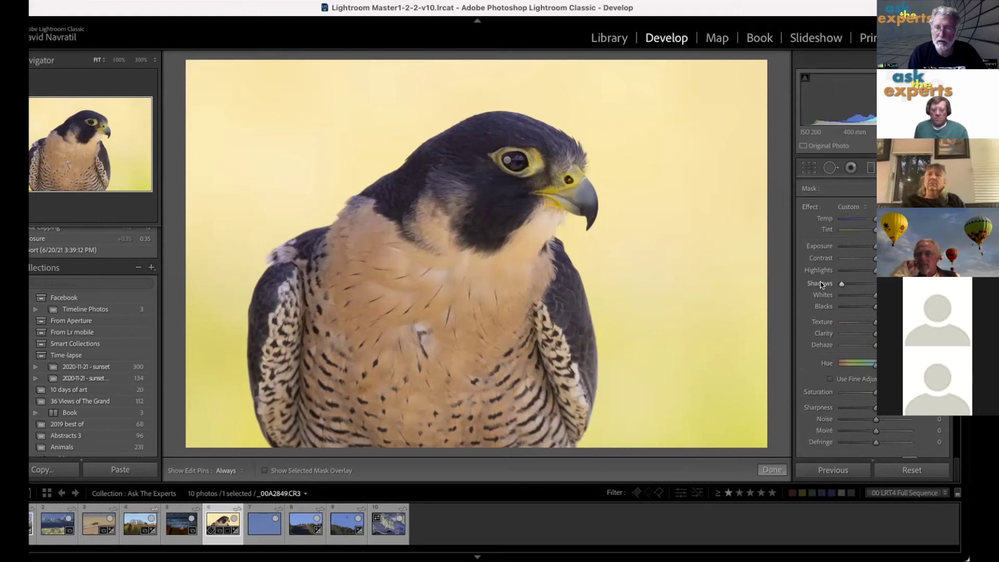
pyautogui.scroll(-5, 860, 318)
pyautogui.scroll(1, 823, 311)
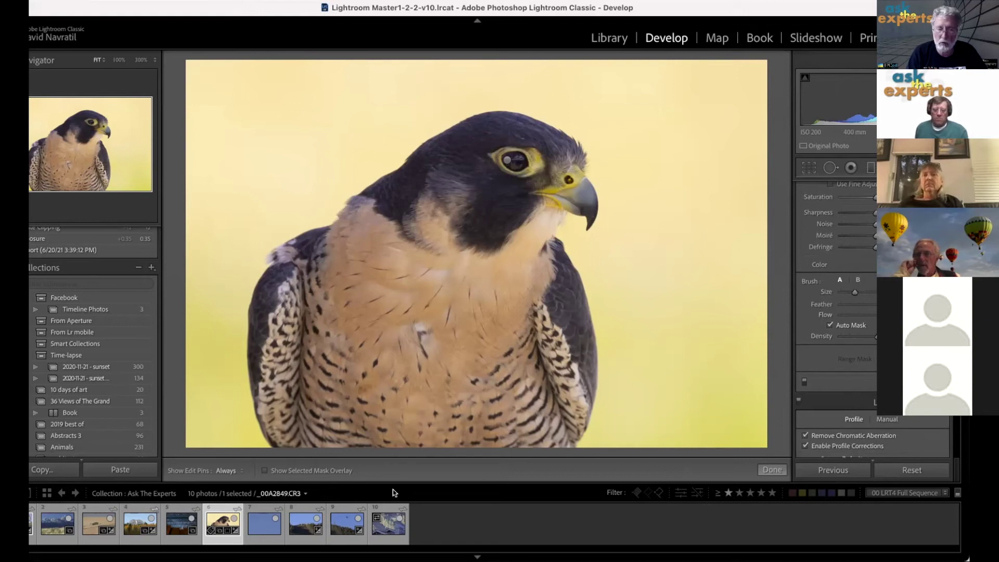
# Select the helicopter photo, switch to the hilltop tower photo and check the Adjustment Brush effect sliders and brush options there.
pyautogui.click(344, 523)
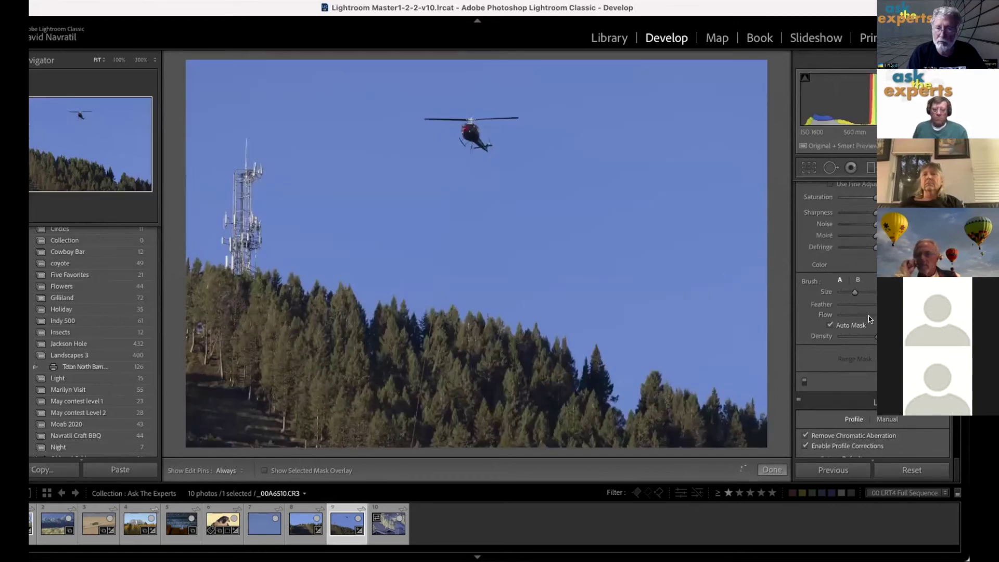
pyautogui.click(300, 523)
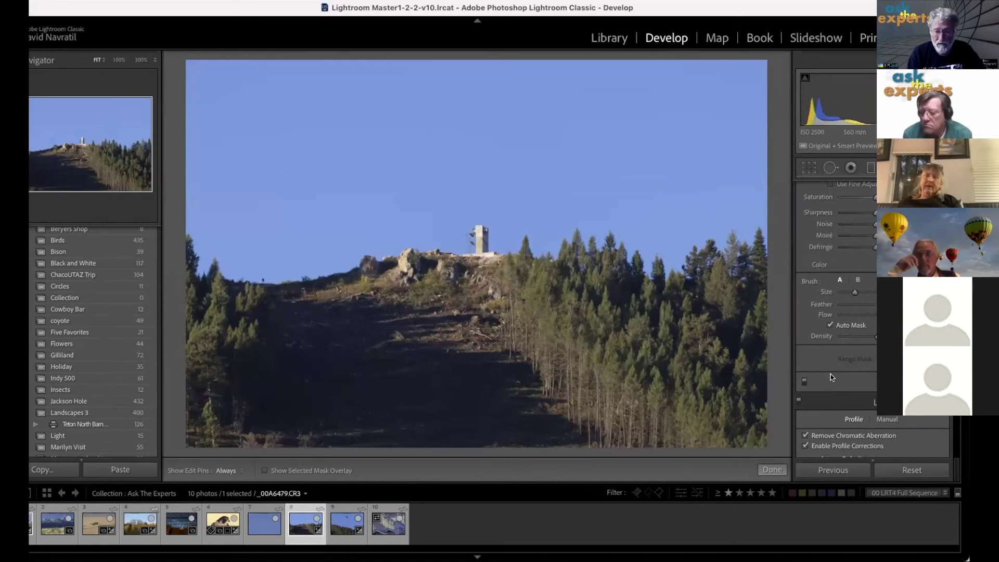
pyautogui.scroll(5, 832, 378)
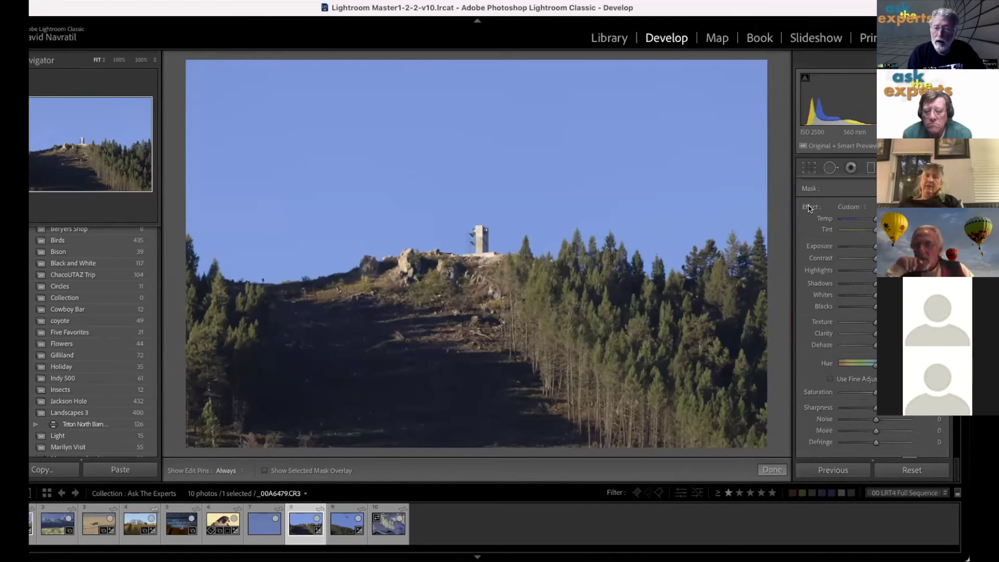
pyautogui.scroll(-6, 827, 259)
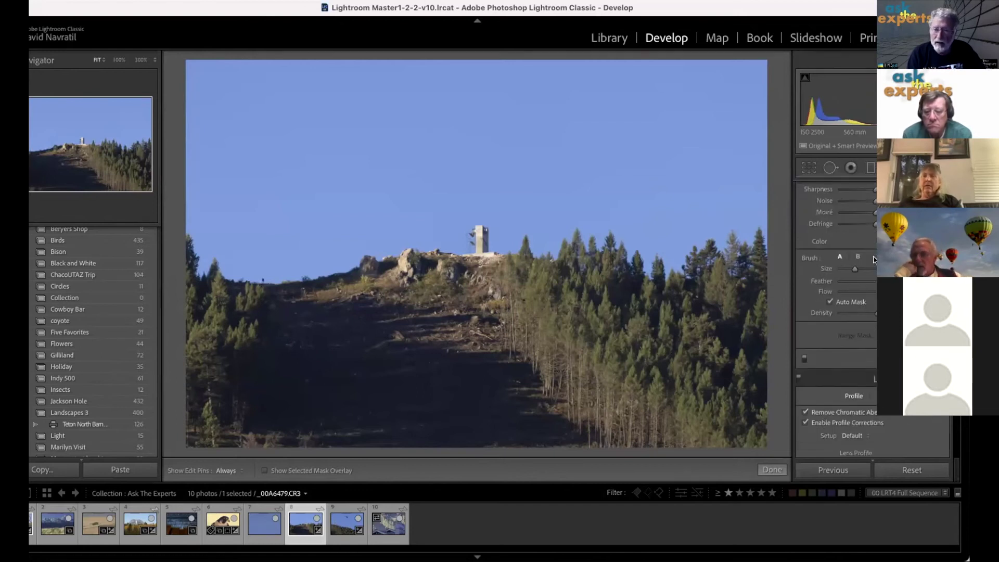
pyautogui.scroll(-1, 875, 266)
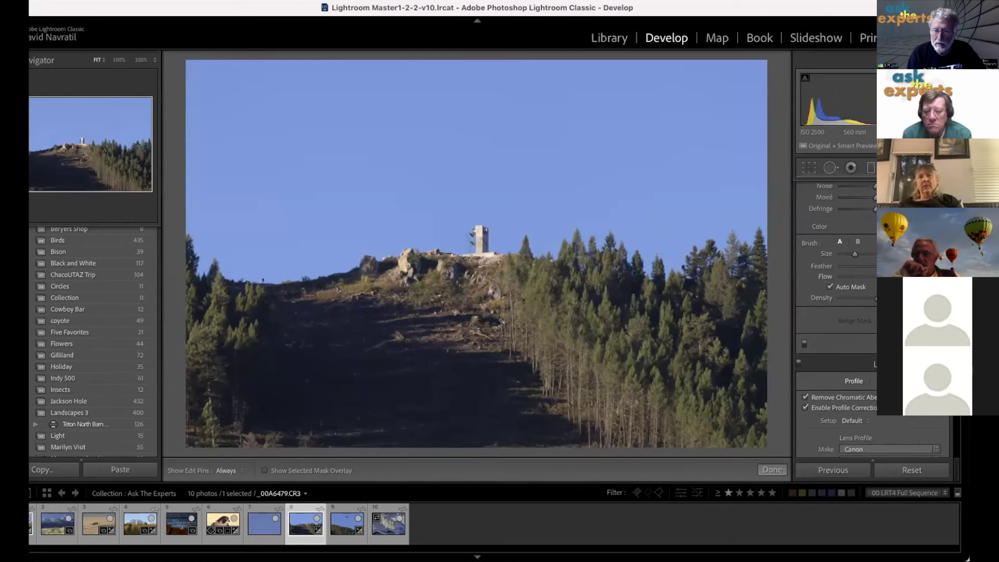
pyautogui.scroll(10, 839, 270)
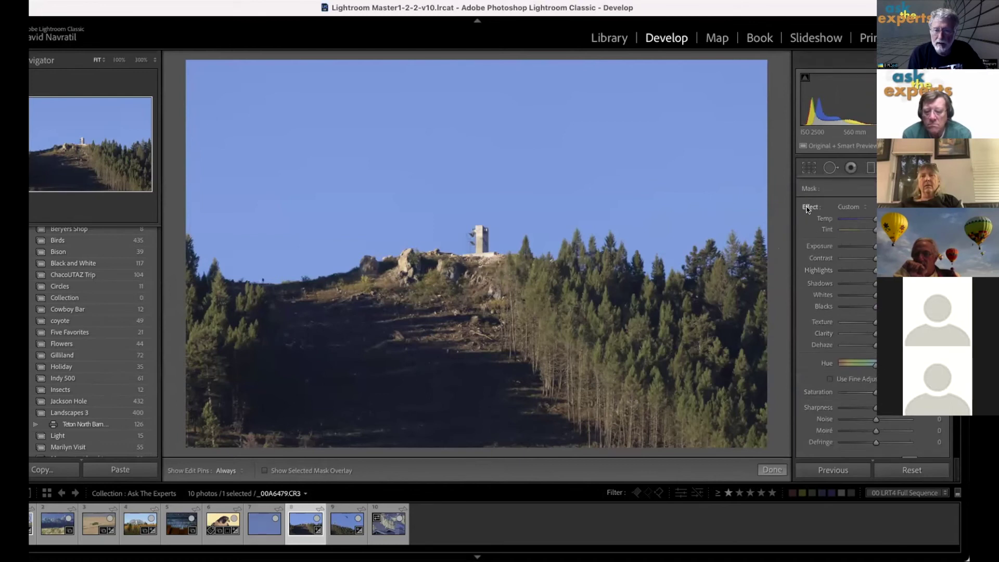
# Examine the full Adjustment Brush settings for the hilltop tower photo, from the effect sliders to the Auto Mask and Density options.
pyautogui.scroll(-8, 870, 329)
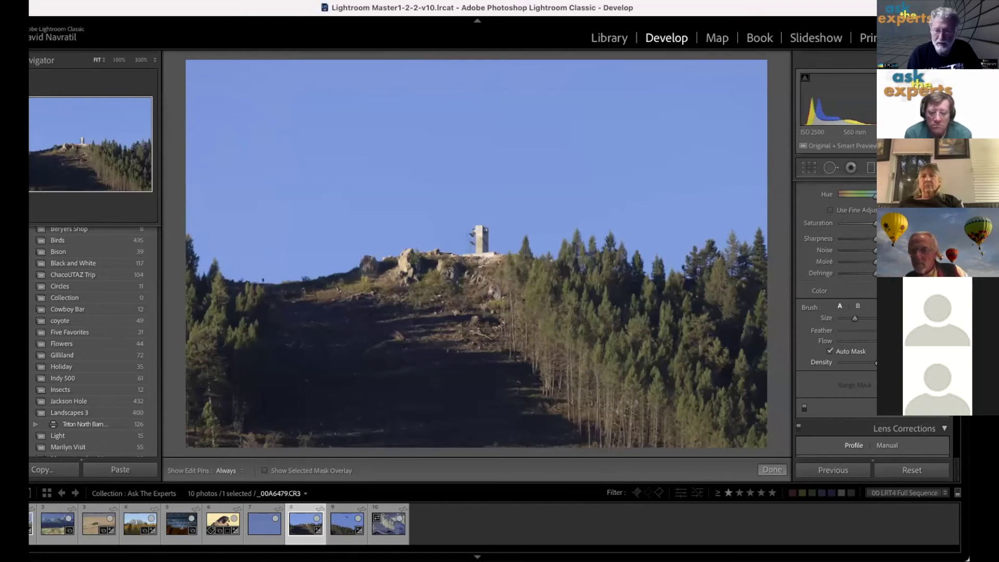
pyautogui.scroll(6, 854, 317)
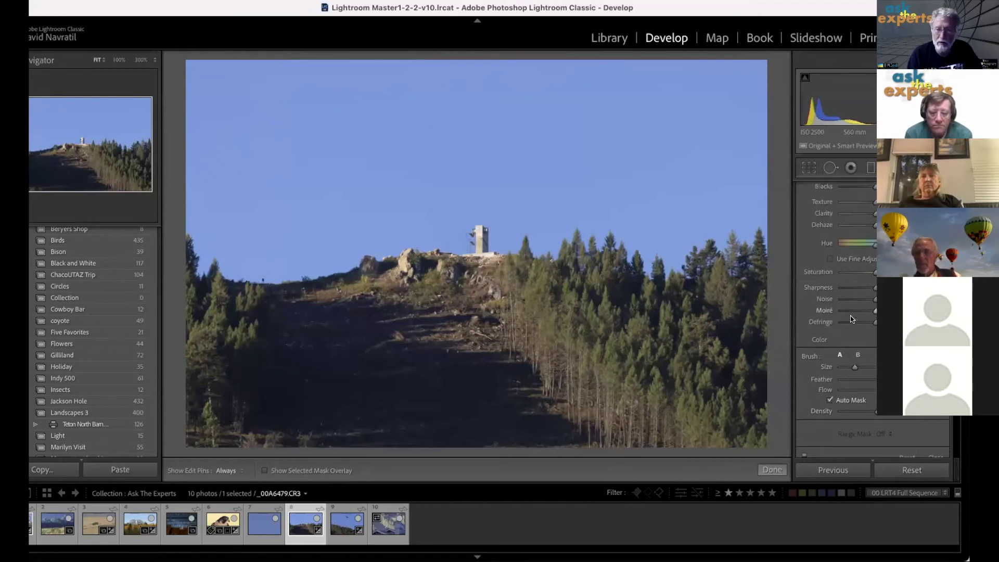
pyautogui.scroll(-1, 833, 268)
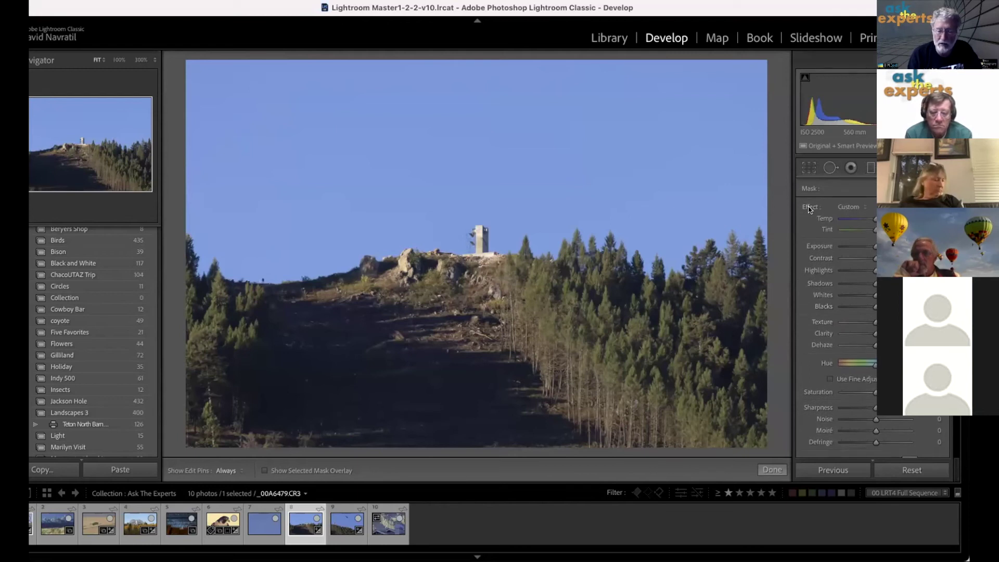
pyautogui.scroll(-7, 838, 312)
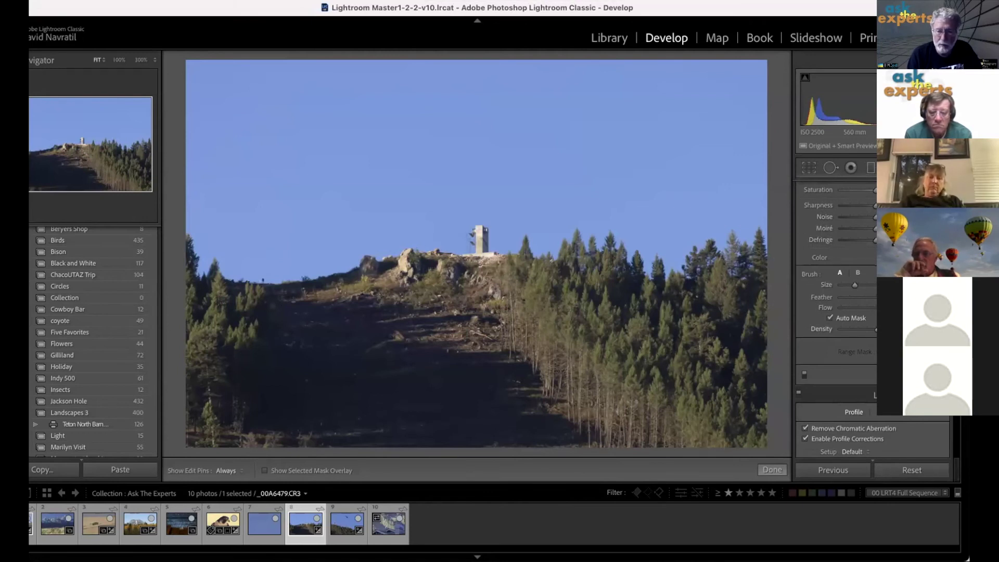
pyautogui.scroll(-6, 838, 312)
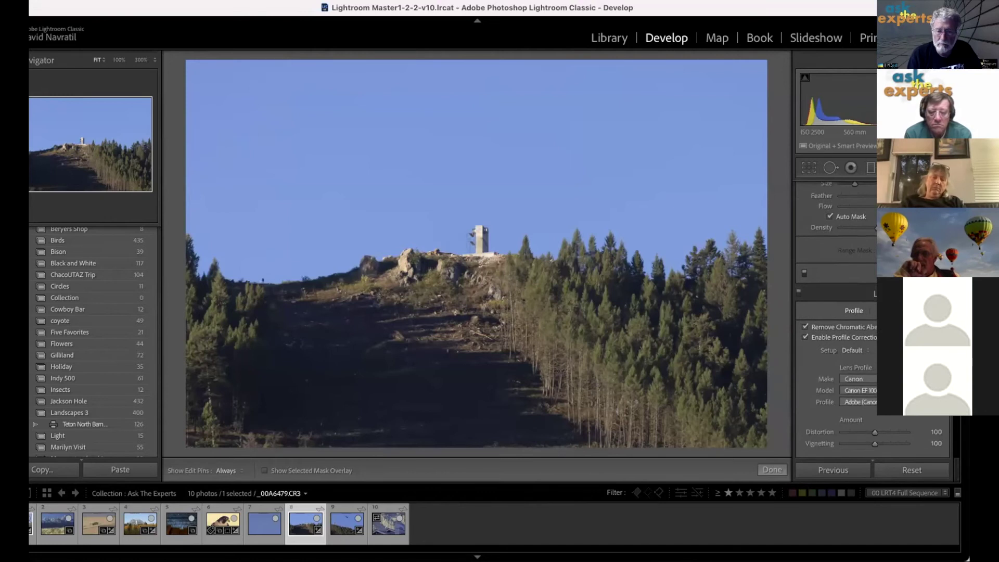
pyautogui.scroll(-10, 838, 312)
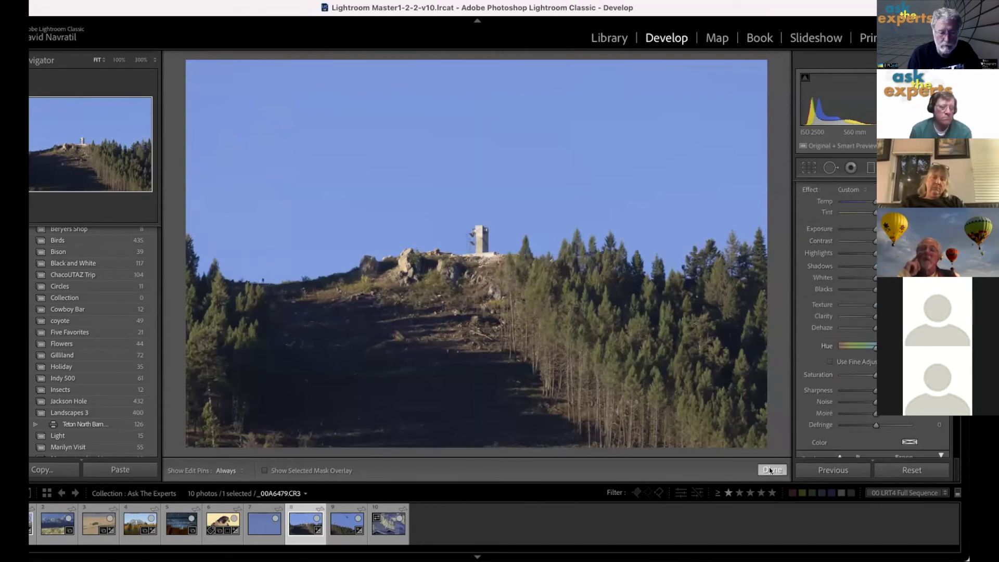
# Return to the helicopter photo and examine its Adjustment Brush effect sliders and brush options.
pyautogui.click(344, 525)
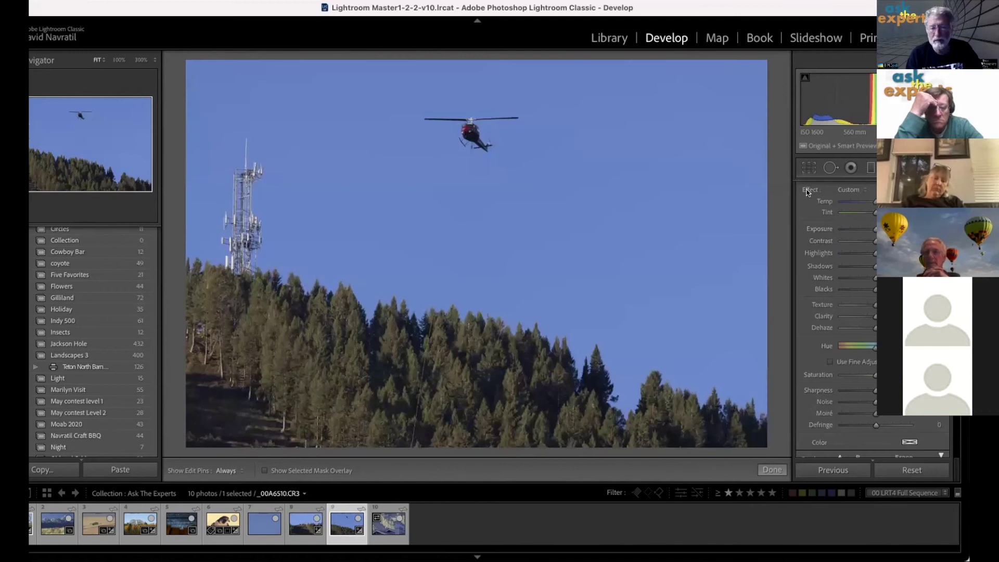
pyautogui.scroll(-3, 808, 192)
pyautogui.scroll(3, 854, 260)
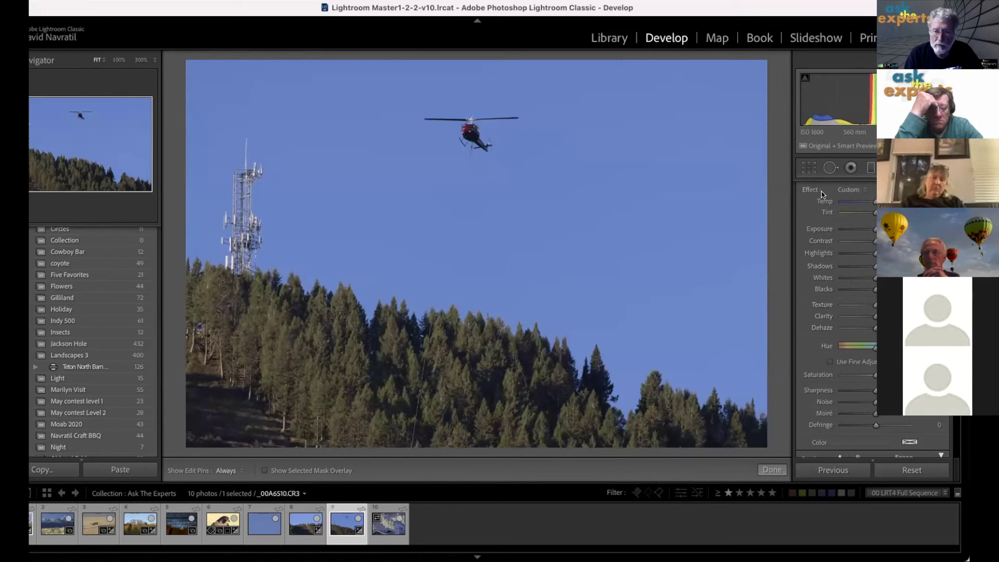
pyautogui.scroll(1, 821, 202)
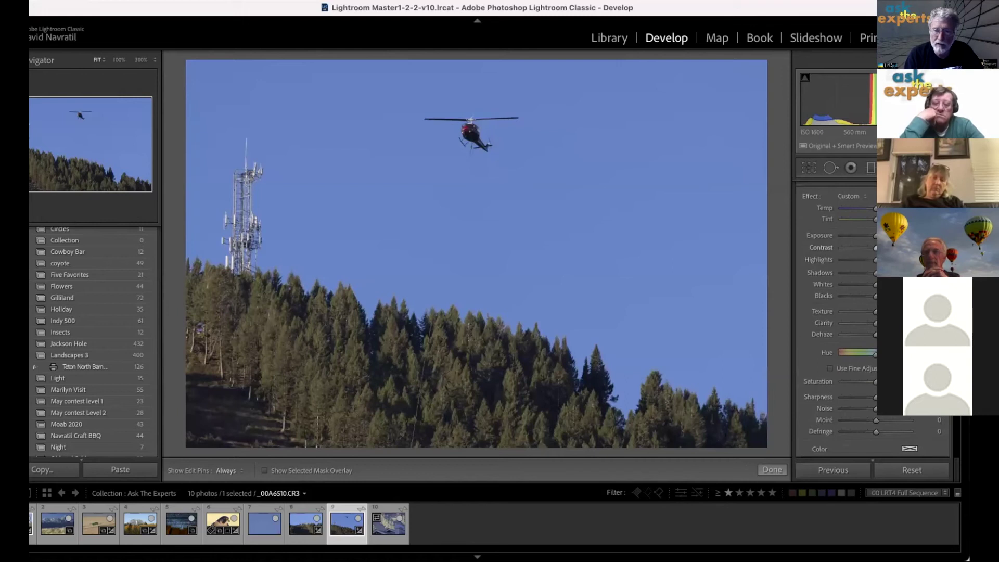
pyautogui.scroll(-5, 859, 335)
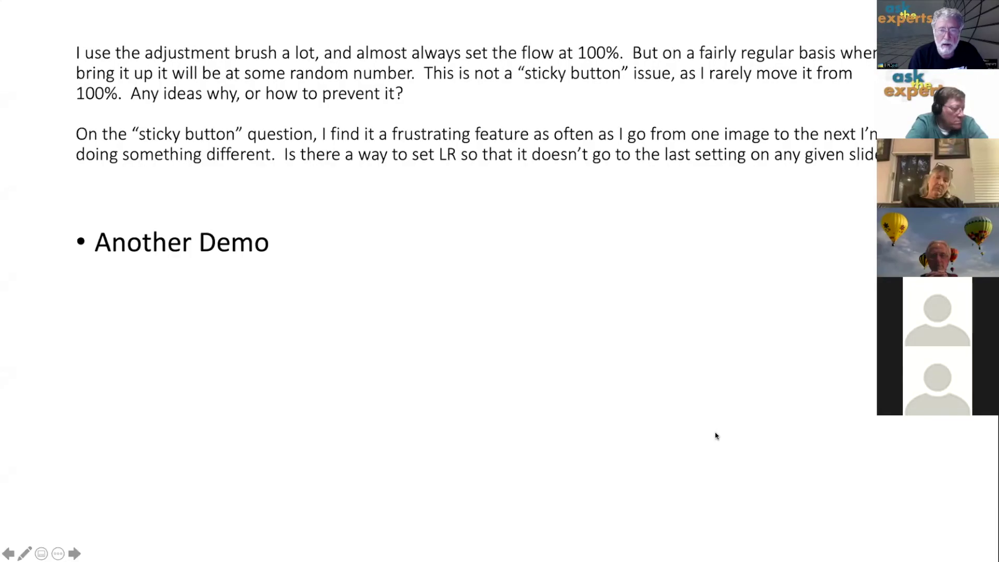
pyautogui.press('Right')
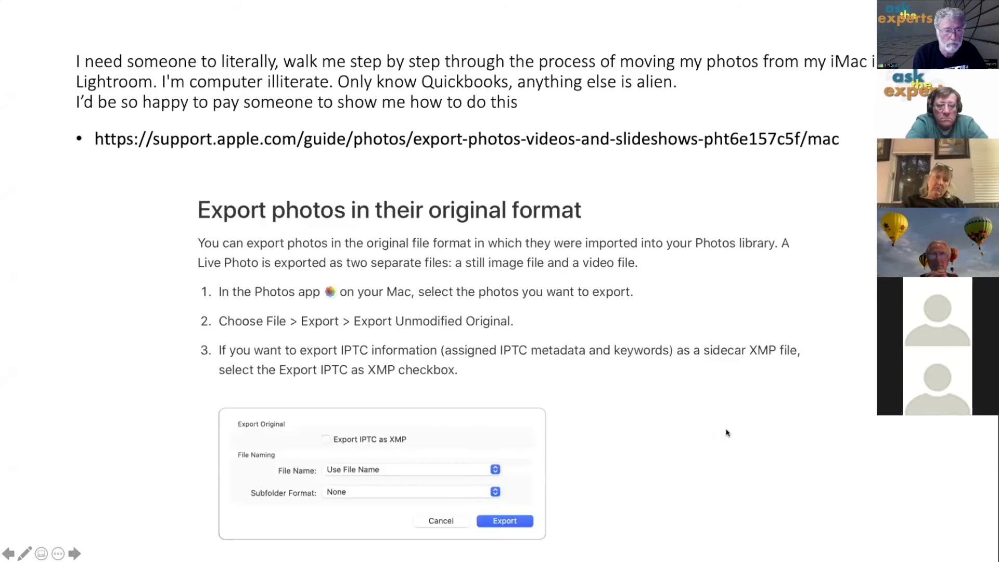